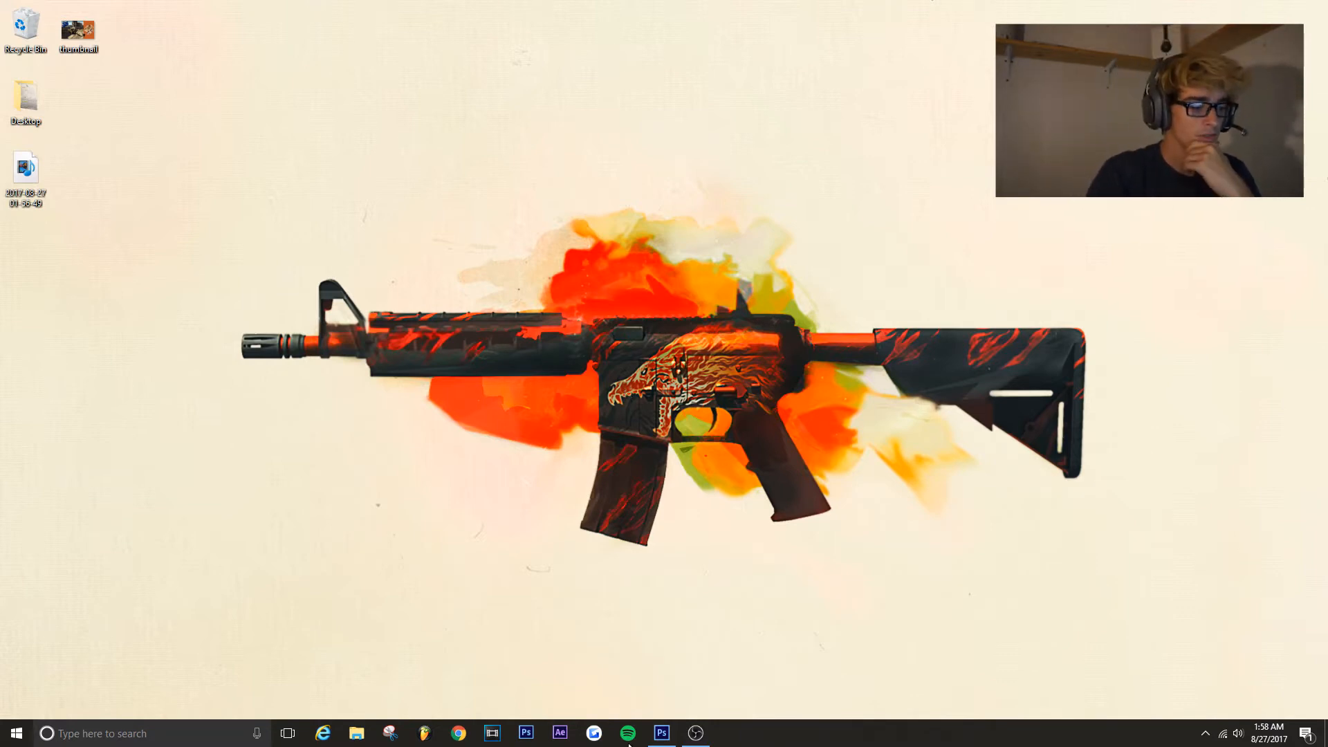
Switch to Photoshop, move the floating UZInD4KO.jpg illustration over the canvas and close it without saving its changes
click(662, 735)
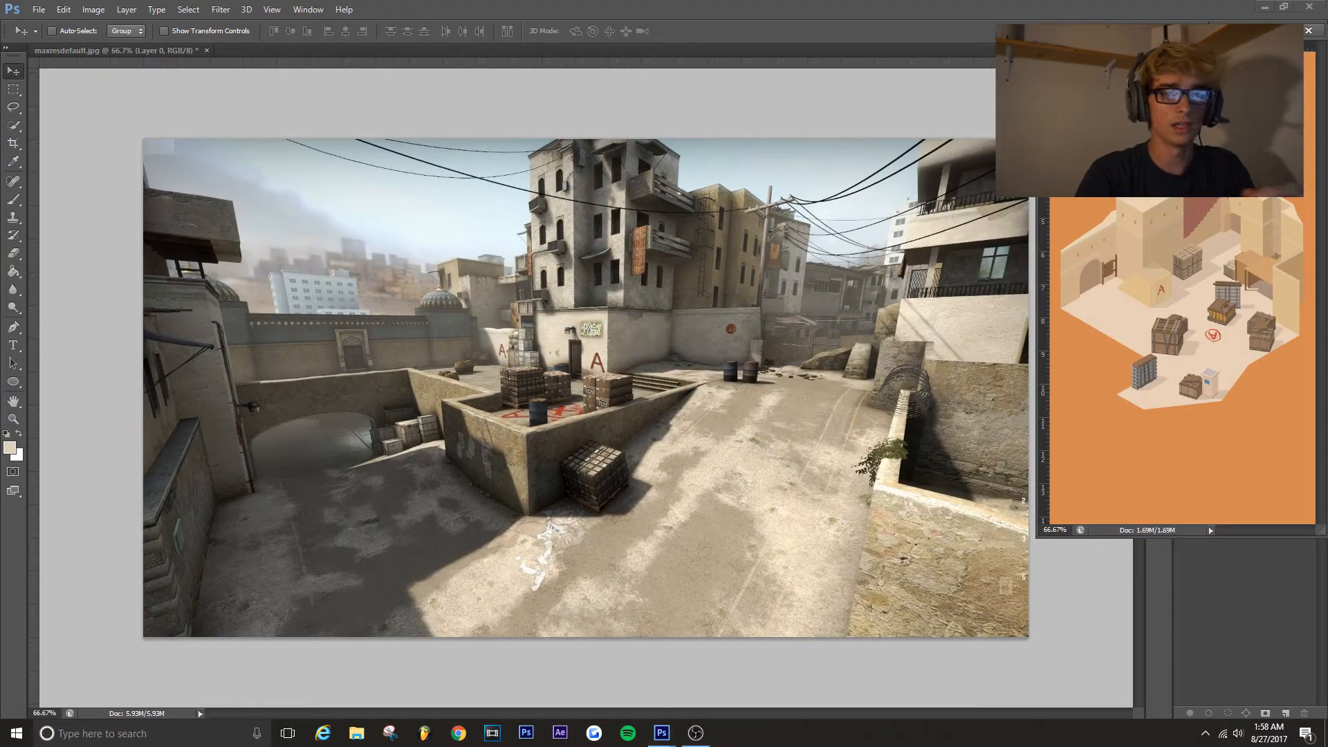
drag(1176, 31, 929, 72)
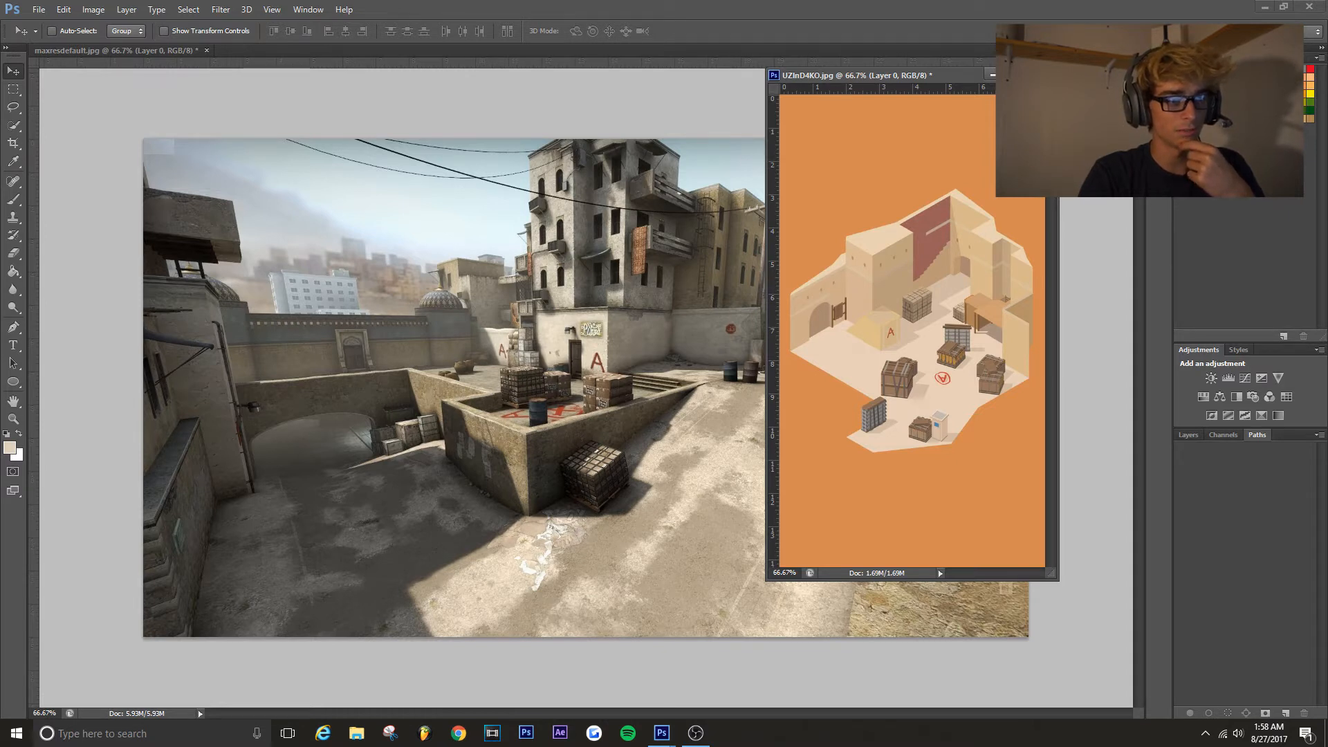
key(ctrl+w)
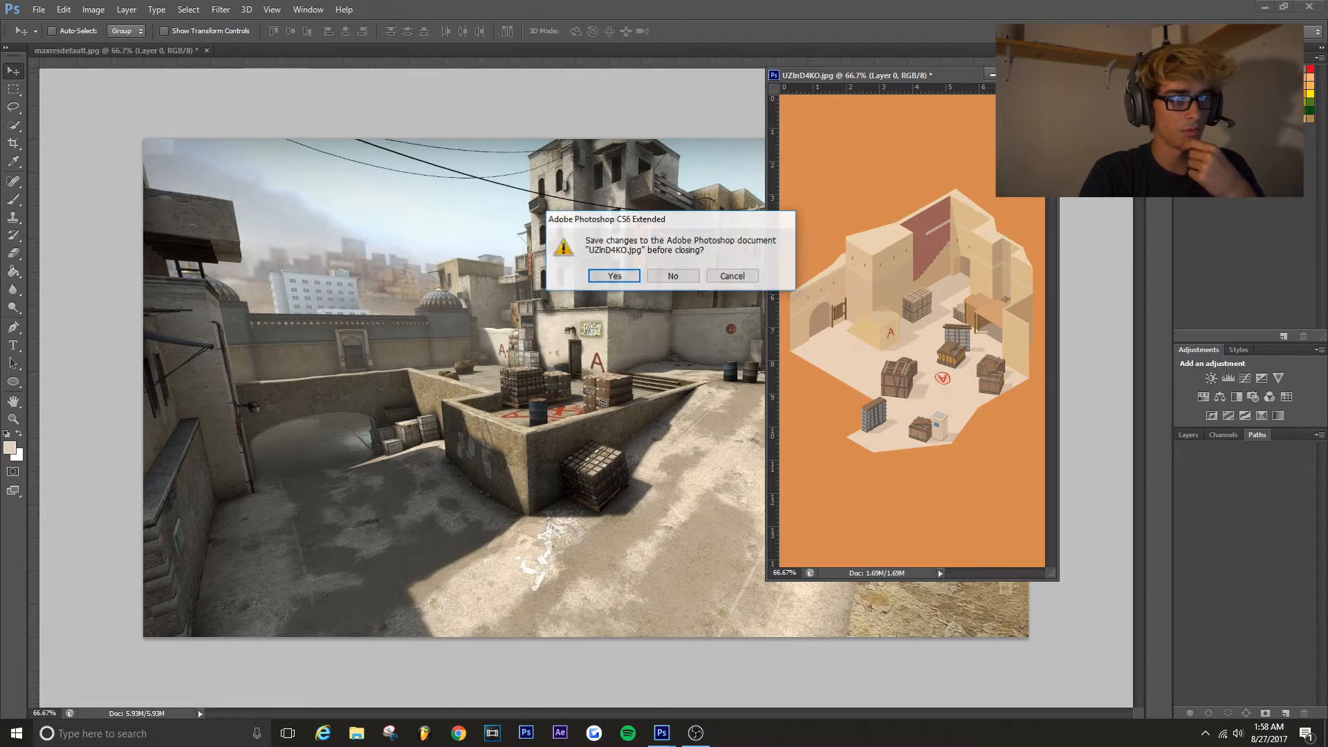
click(672, 277)
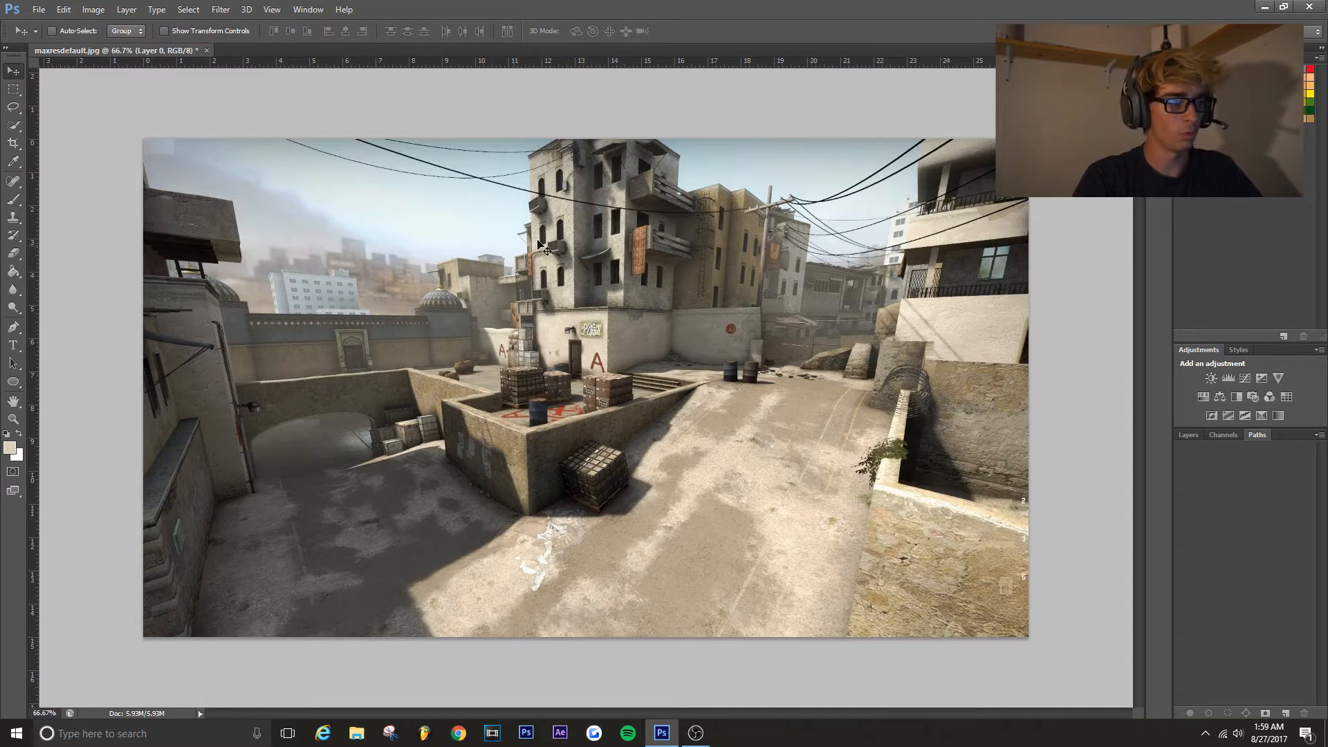
With the Pen tool, start a path at the shadowed ground's lower-left corner and trace its back edge to the raised platform's wall
click(14, 329)
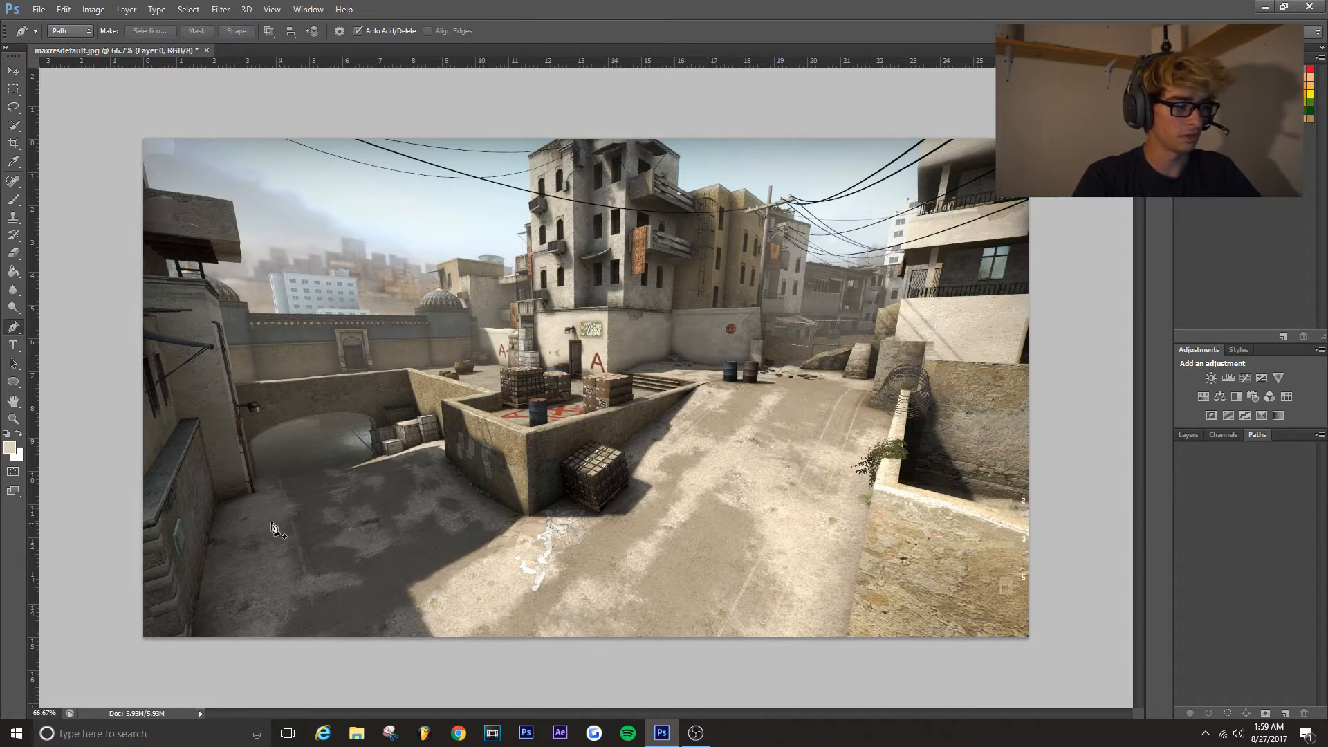
click(191, 649)
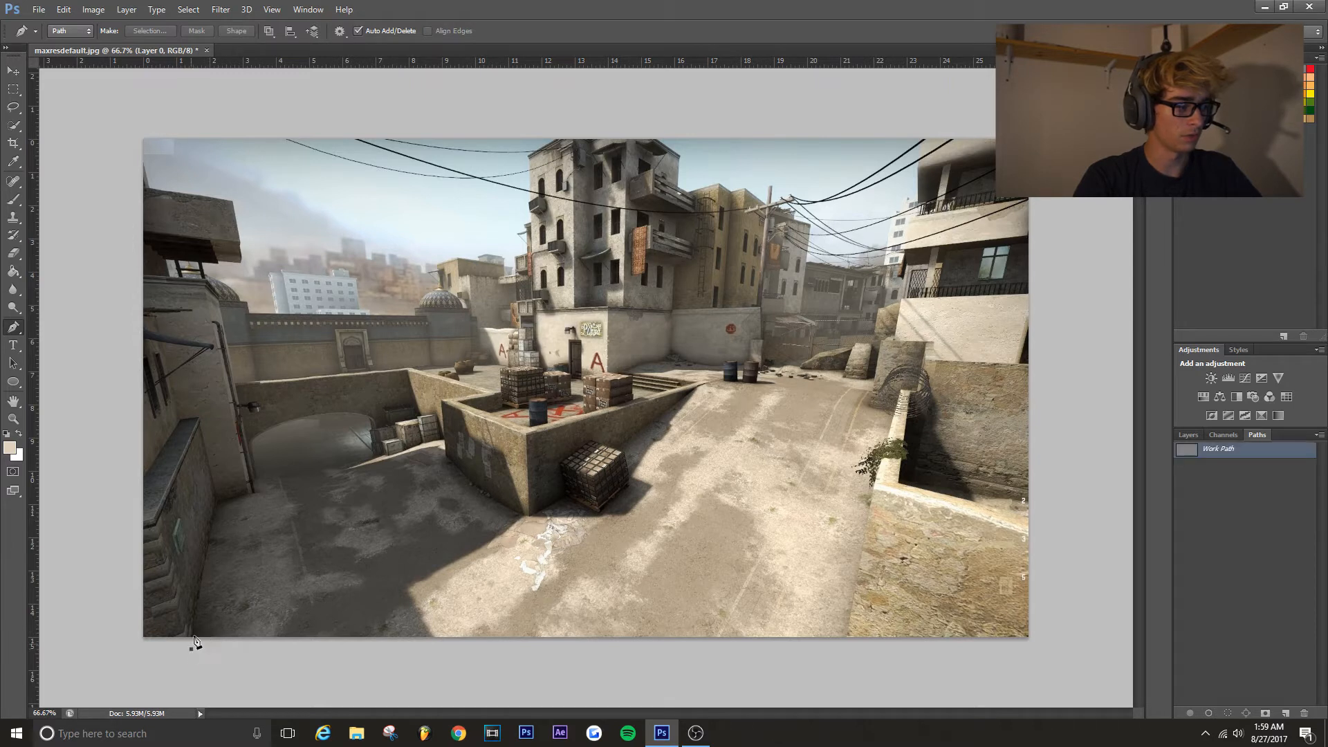
click(218, 502)
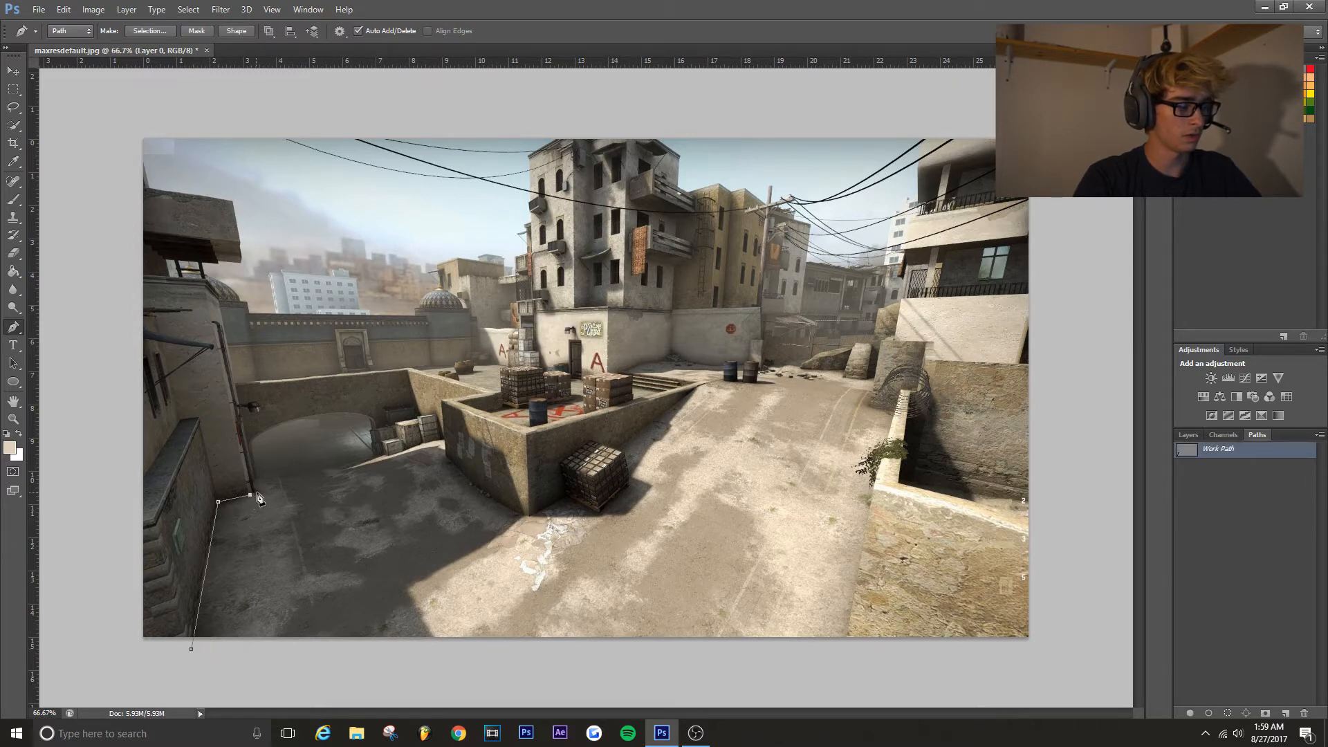
click(426, 459)
click(446, 454)
click(442, 400)
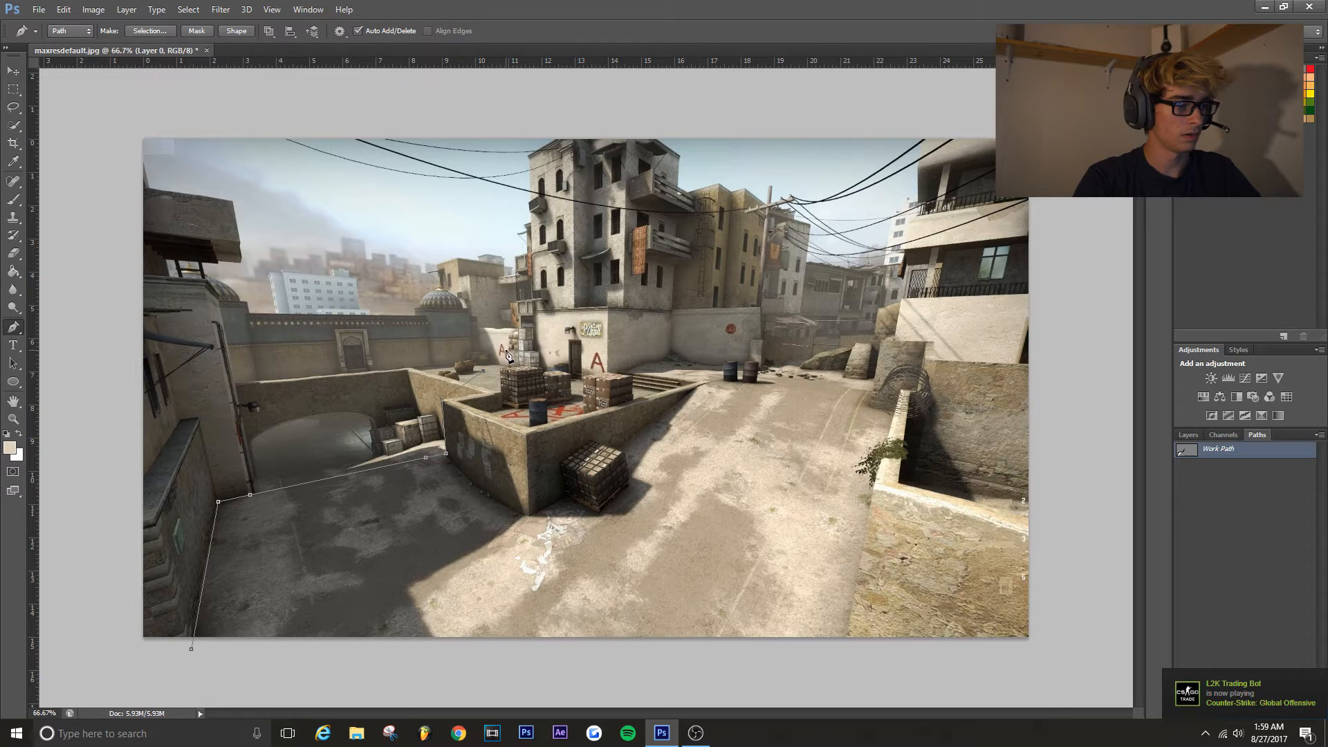
Continue the path along the tops of the back walls, down the road's right edge, and close it below the image
click(477, 327)
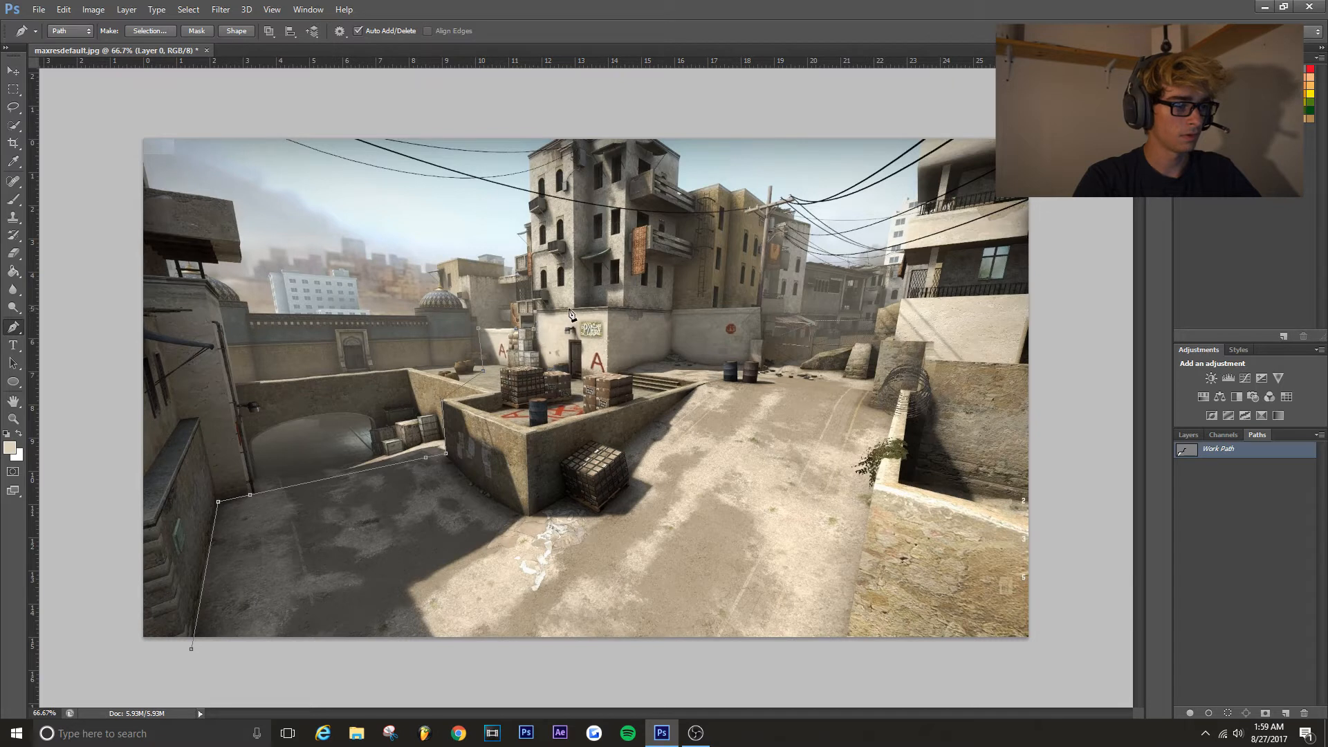
click(606, 307)
click(673, 309)
click(760, 308)
click(762, 359)
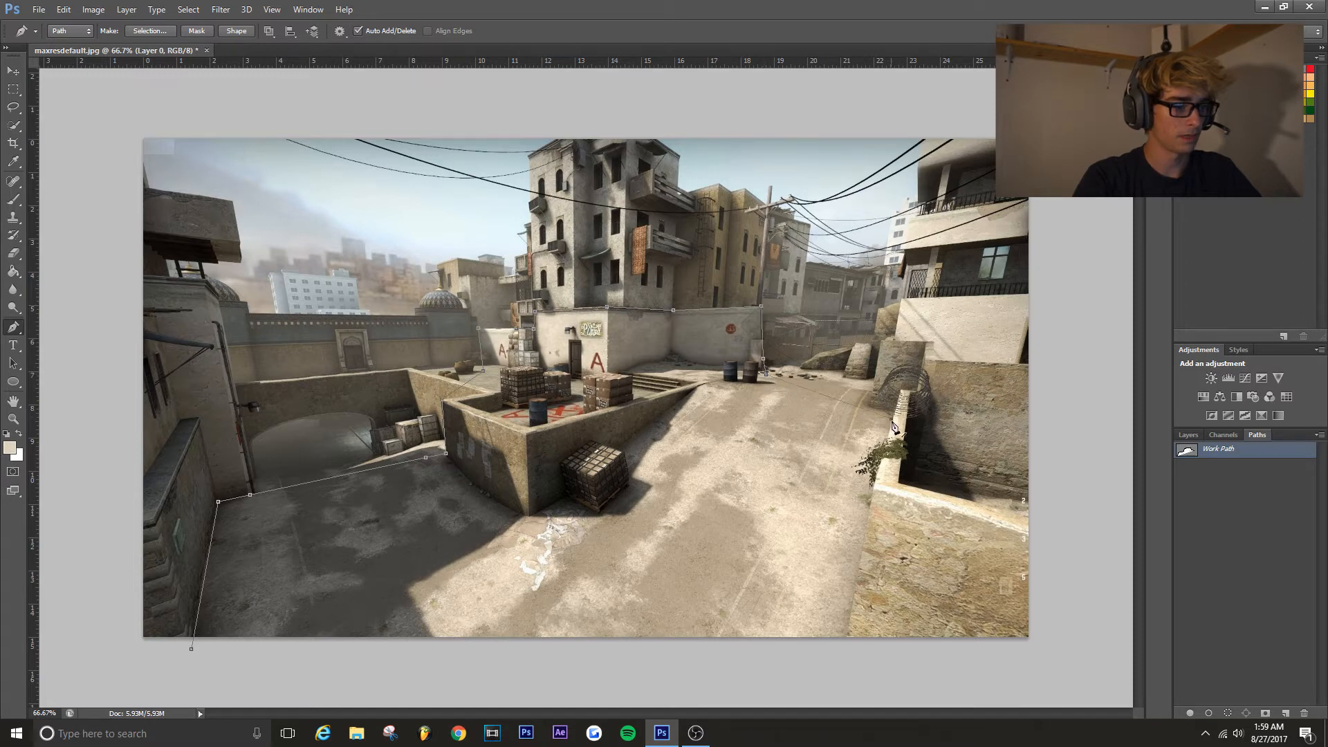
click(847, 645)
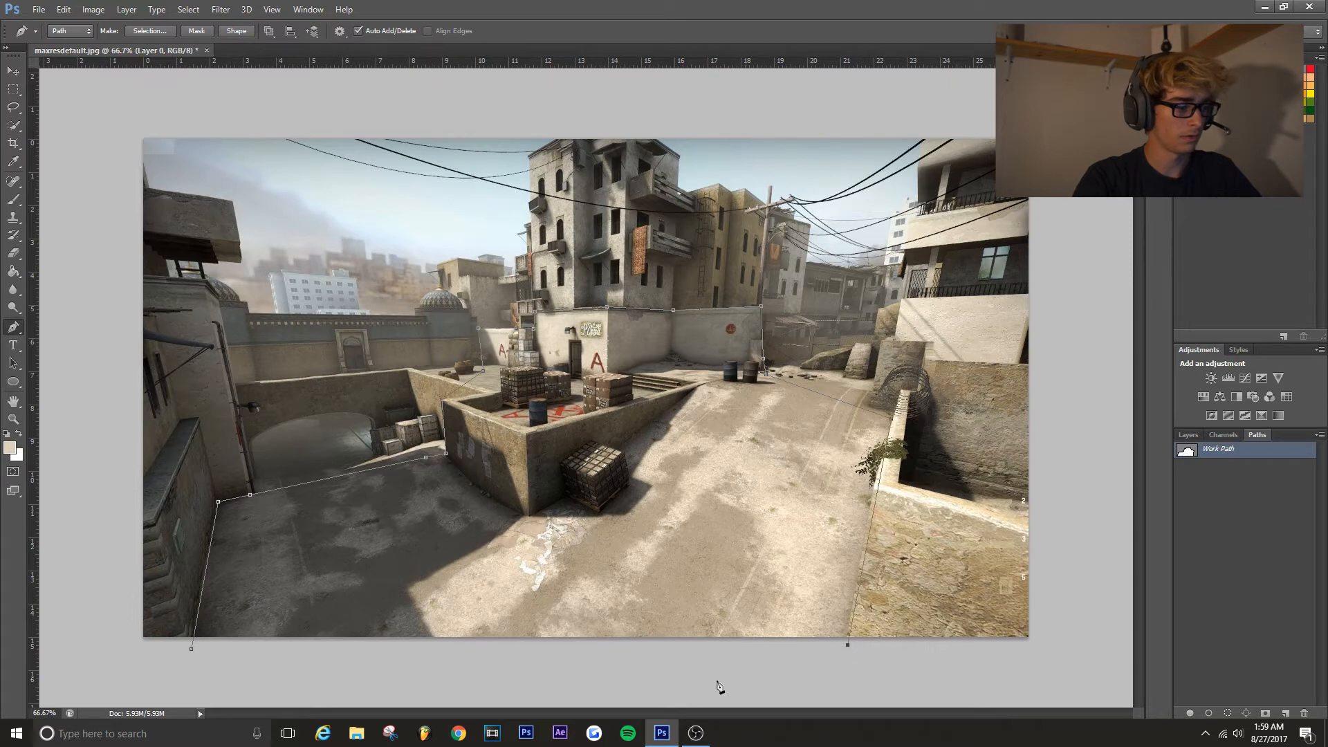
click(192, 649)
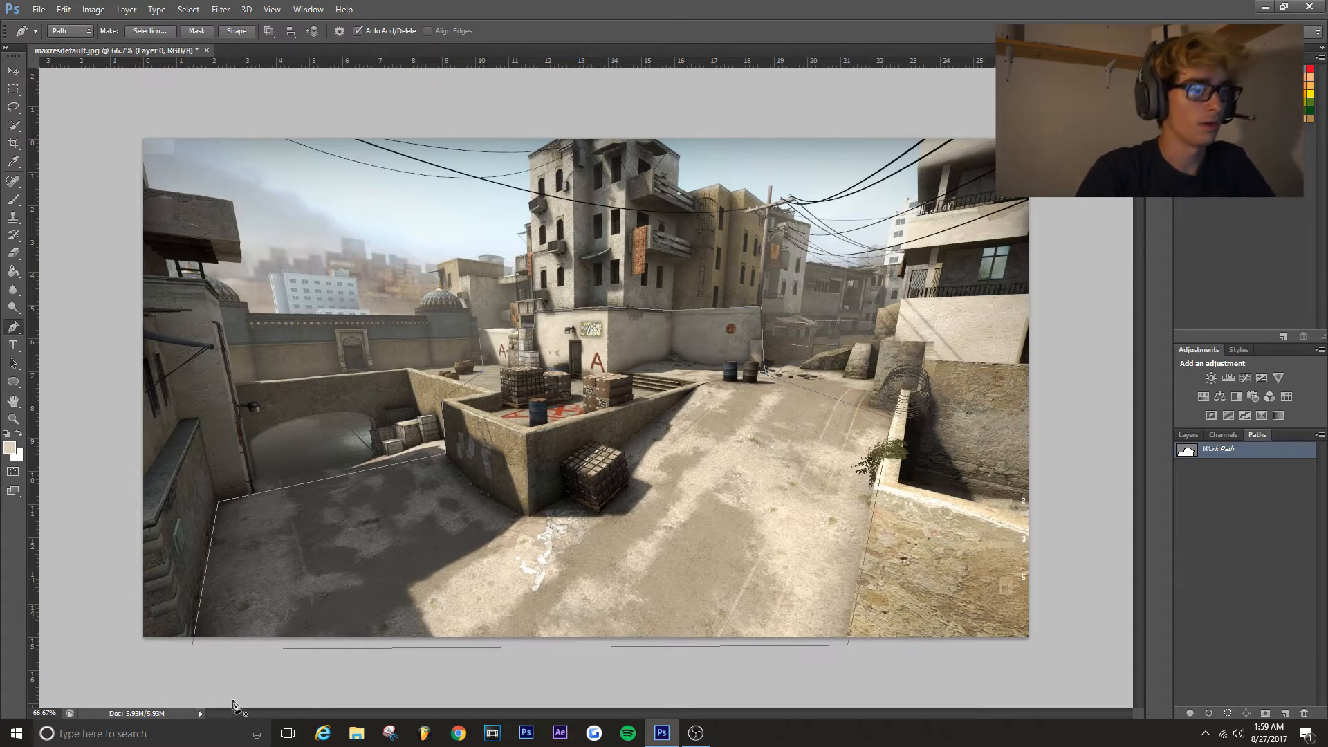
Turn the closed path into a new anti-aliased selection with a feather radius of 1 pixel
right_click(721, 488)
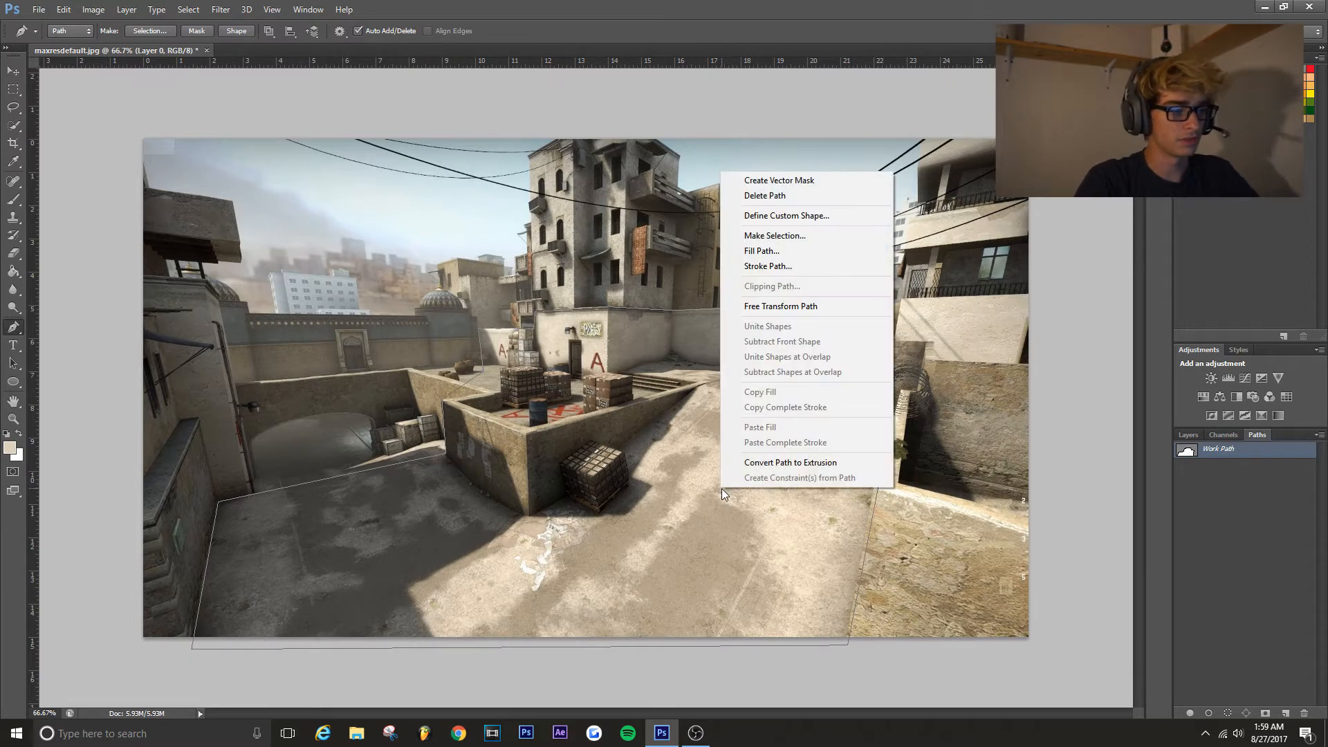
click(784, 238)
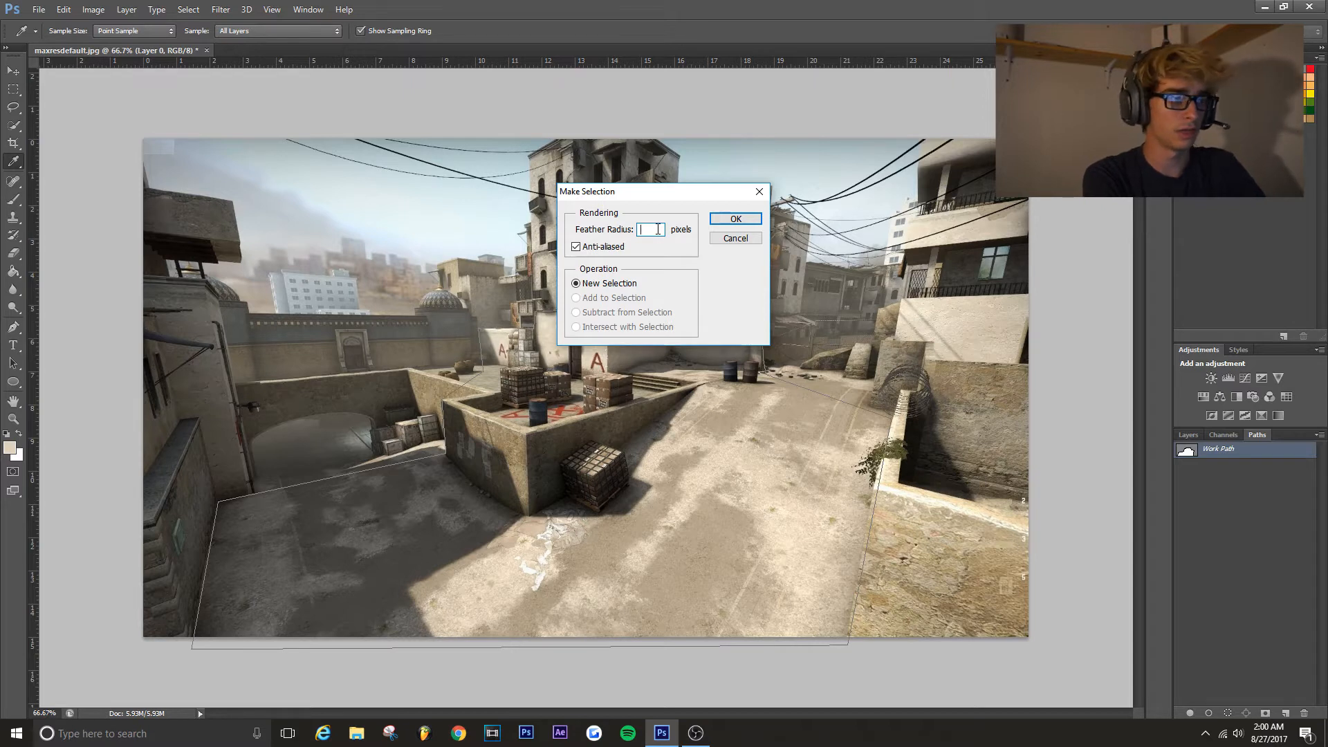
text(0)
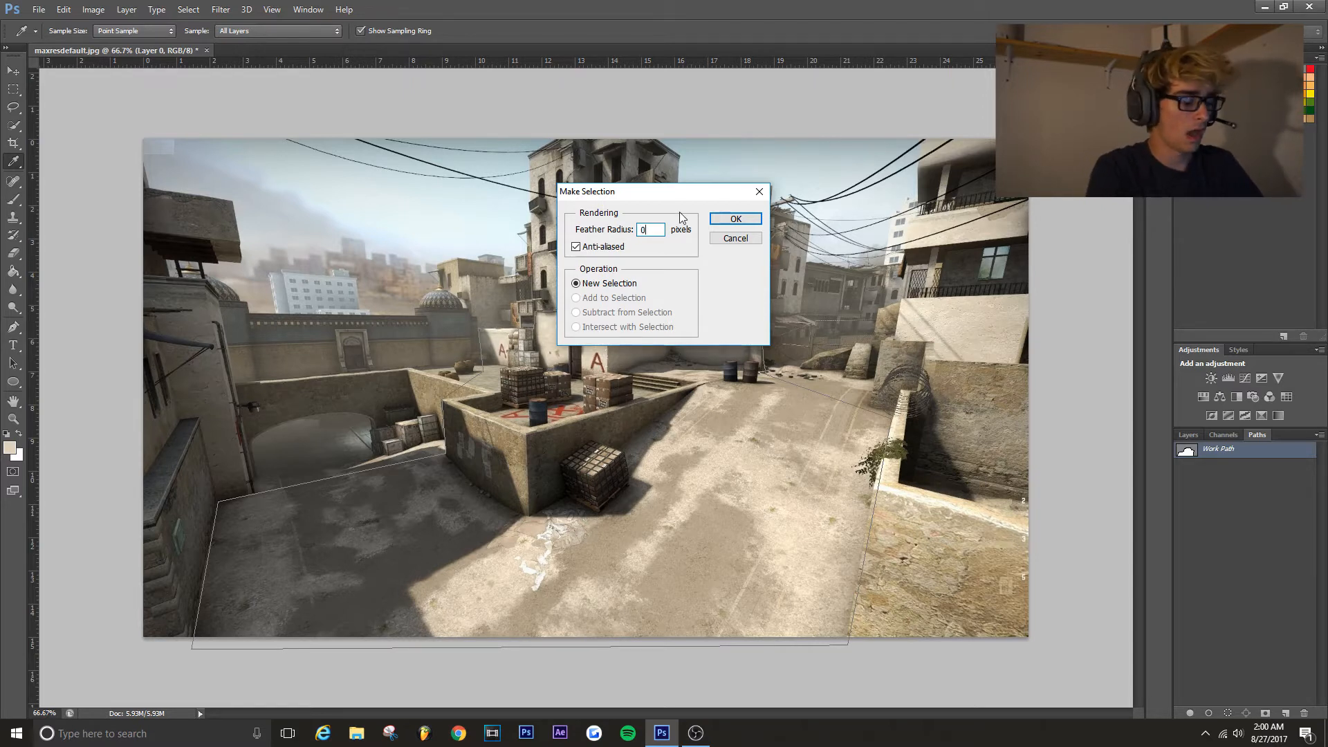
key(BackSpace)
text(1)
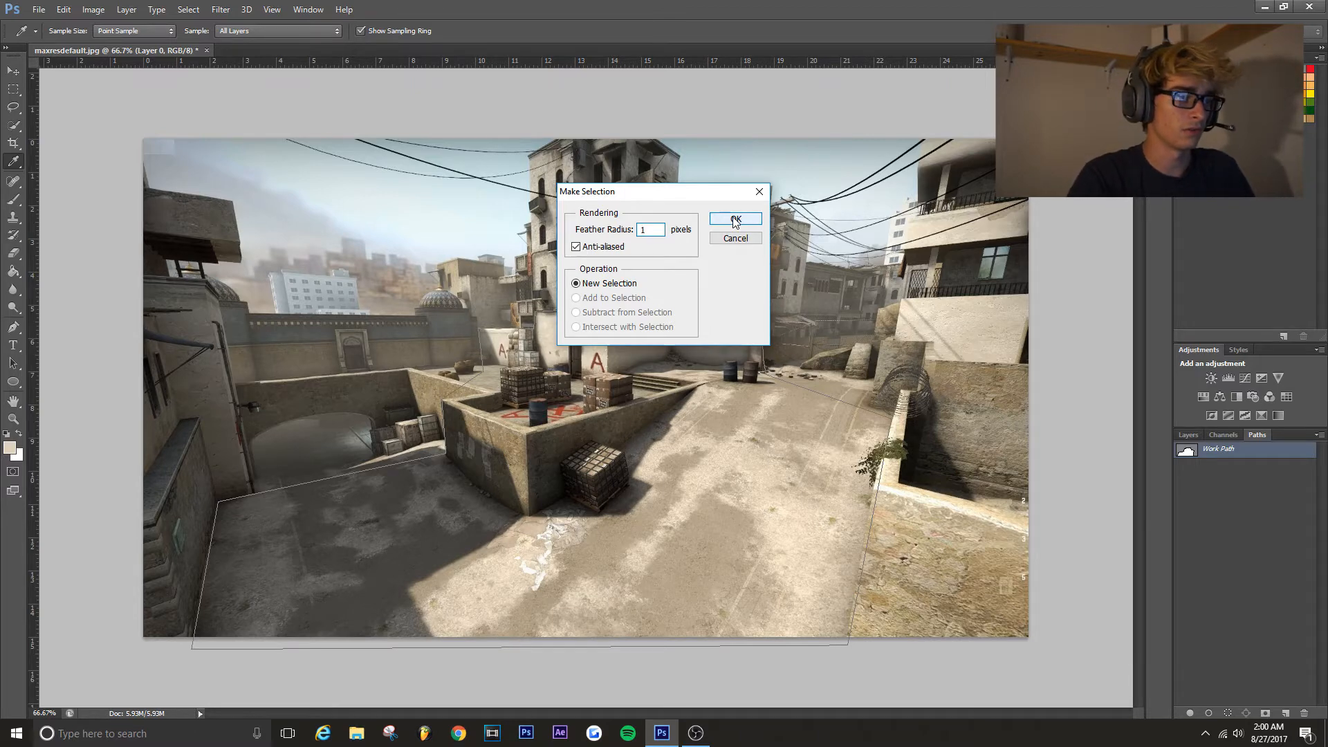
click(735, 219)
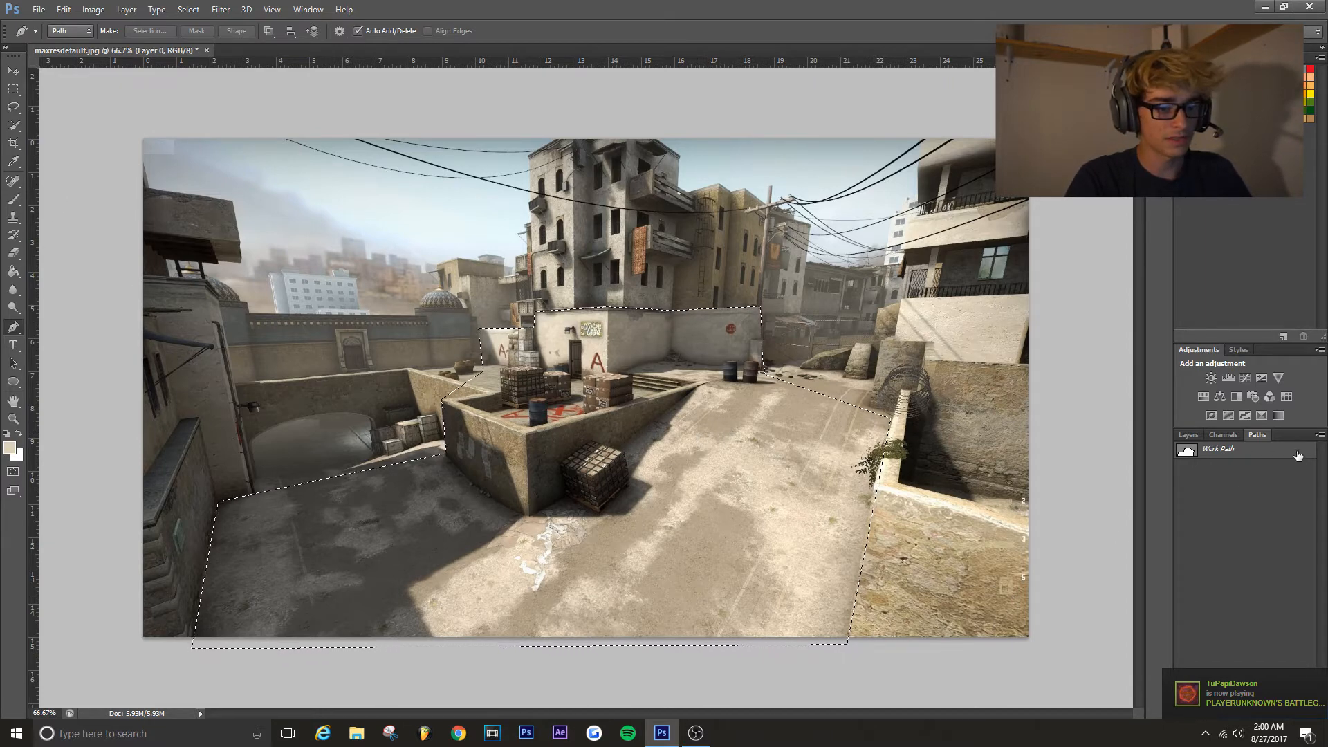
Copy the selected bombsite area from Layer 0 onto its own layer using Layer Via Copy
click(1190, 434)
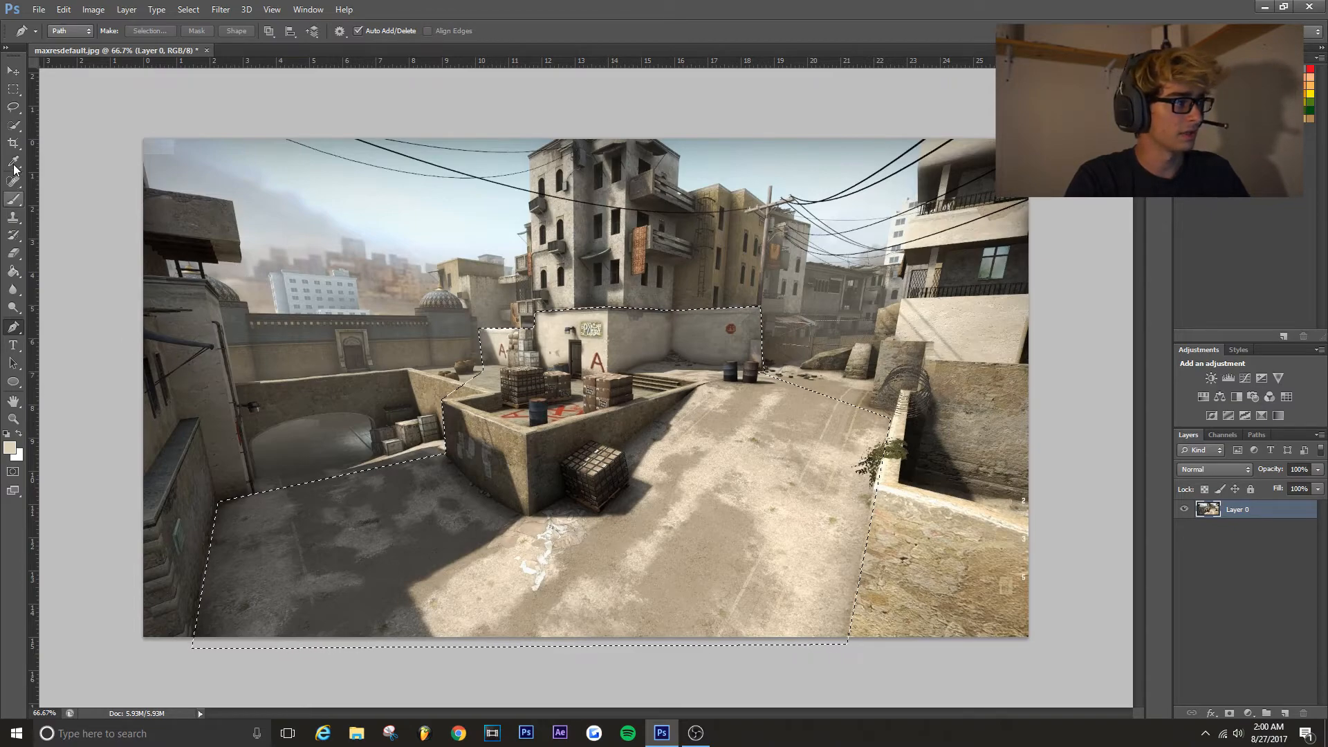
click(14, 89)
right_click(462, 173)
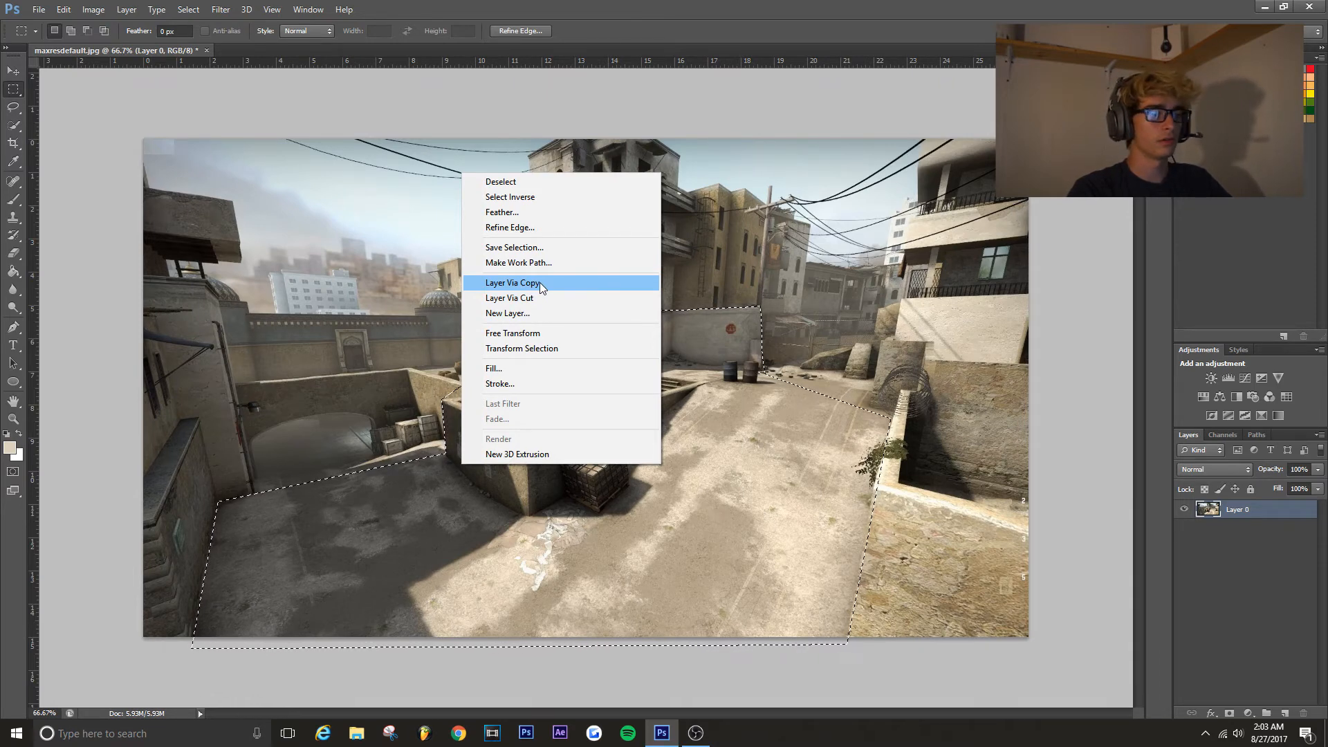
click(540, 282)
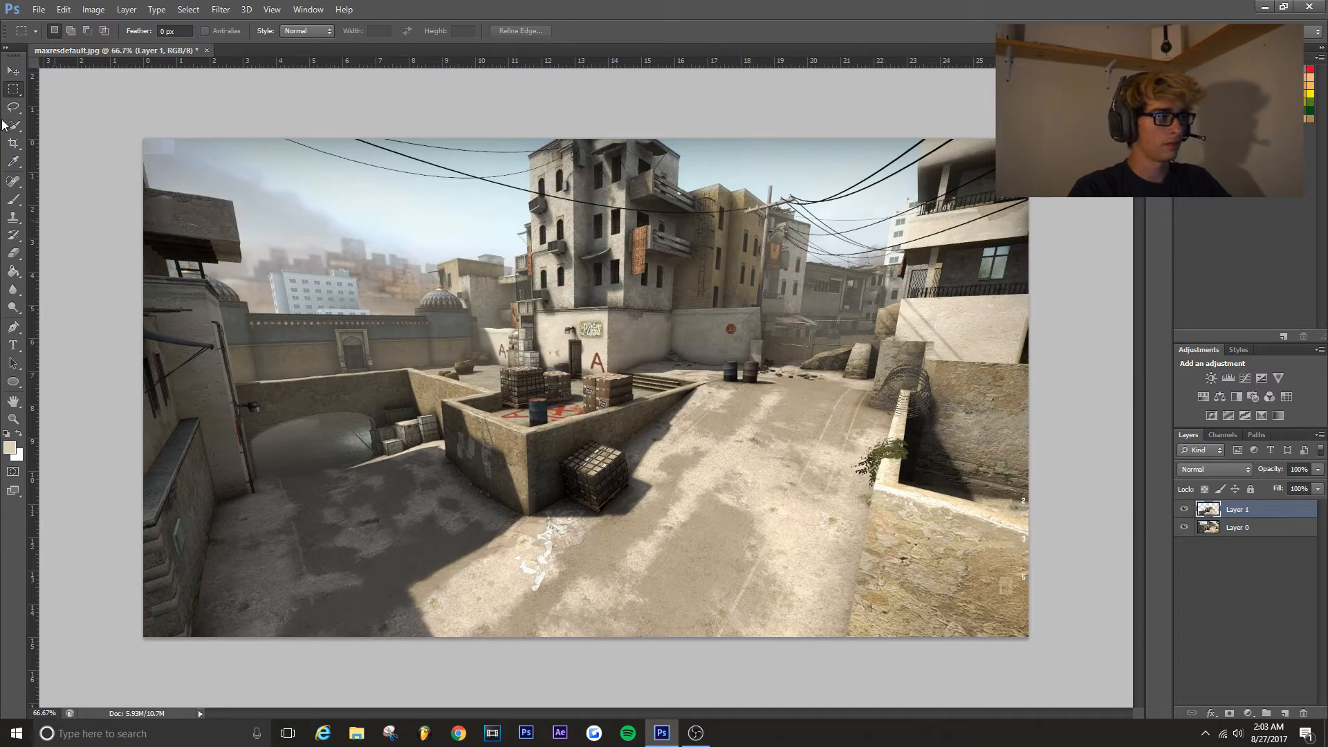
Hide the original full-image Layer 0 and delete it, keeping only the bombsite cut-out layer
click(1238, 528)
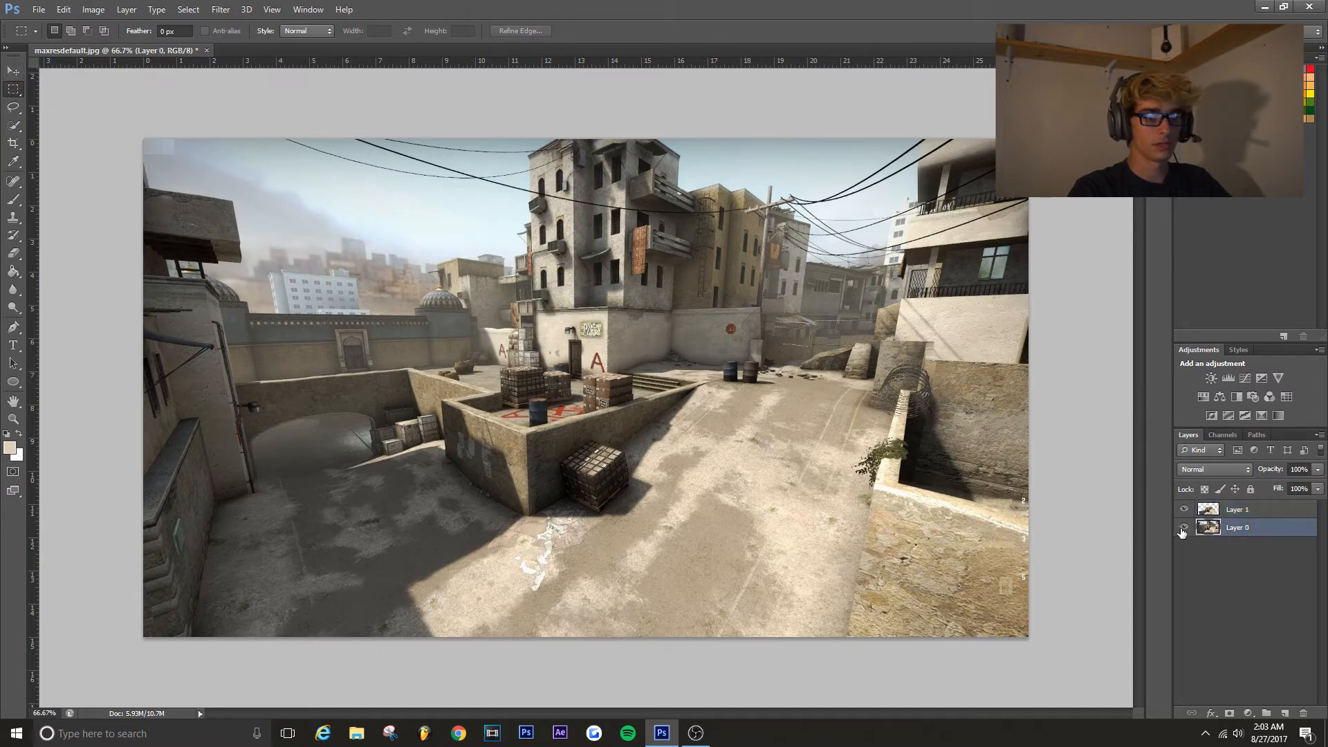
click(1183, 528)
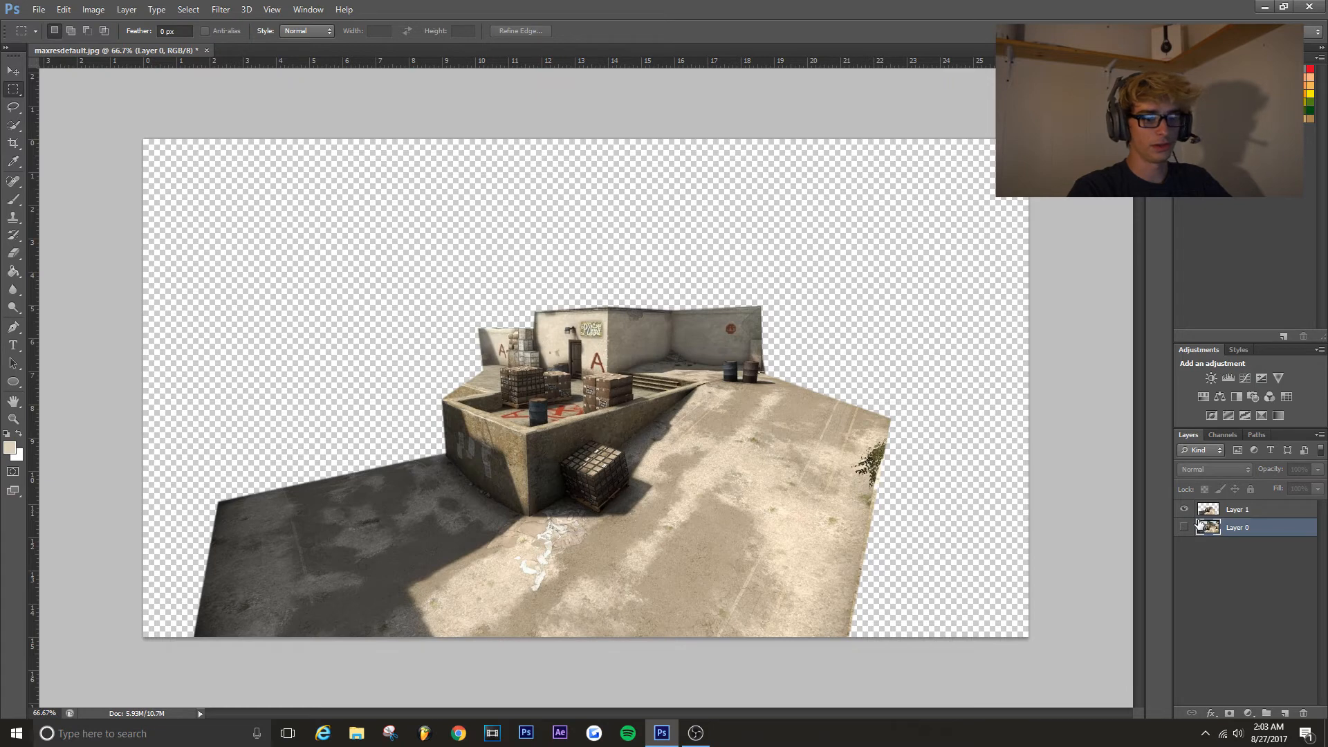
right_click(1270, 534)
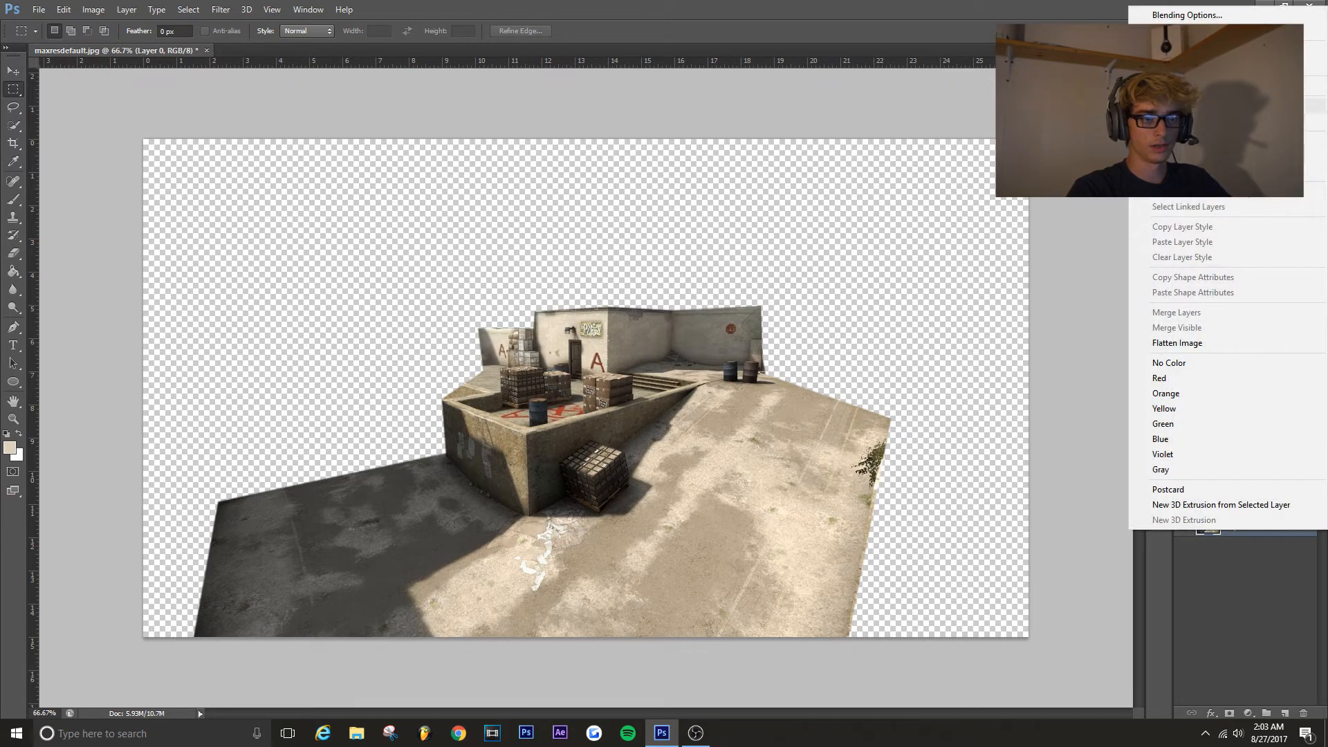
click(1148, 206)
click(613, 276)
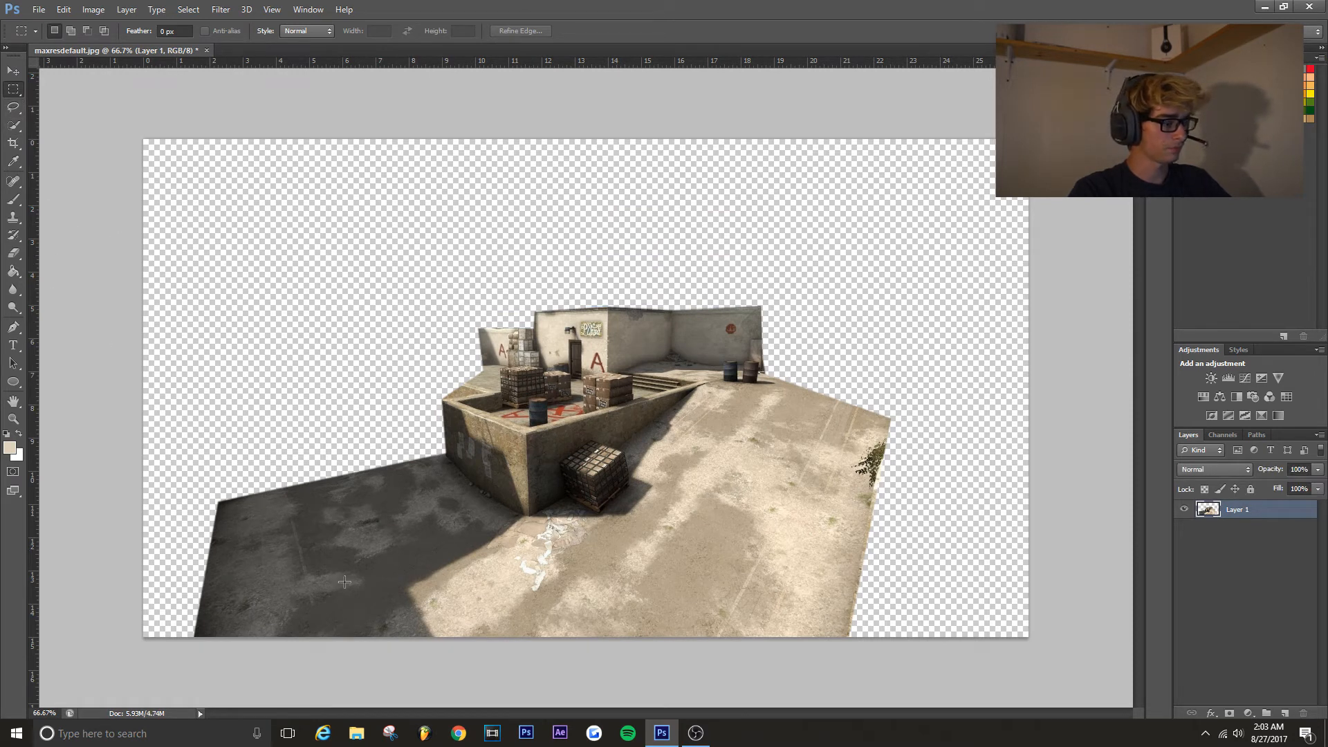
Free-transform the bombsite cut-out to about 72.6% of its size and move it up to mid-height on the canvas
key(ctrl+t)
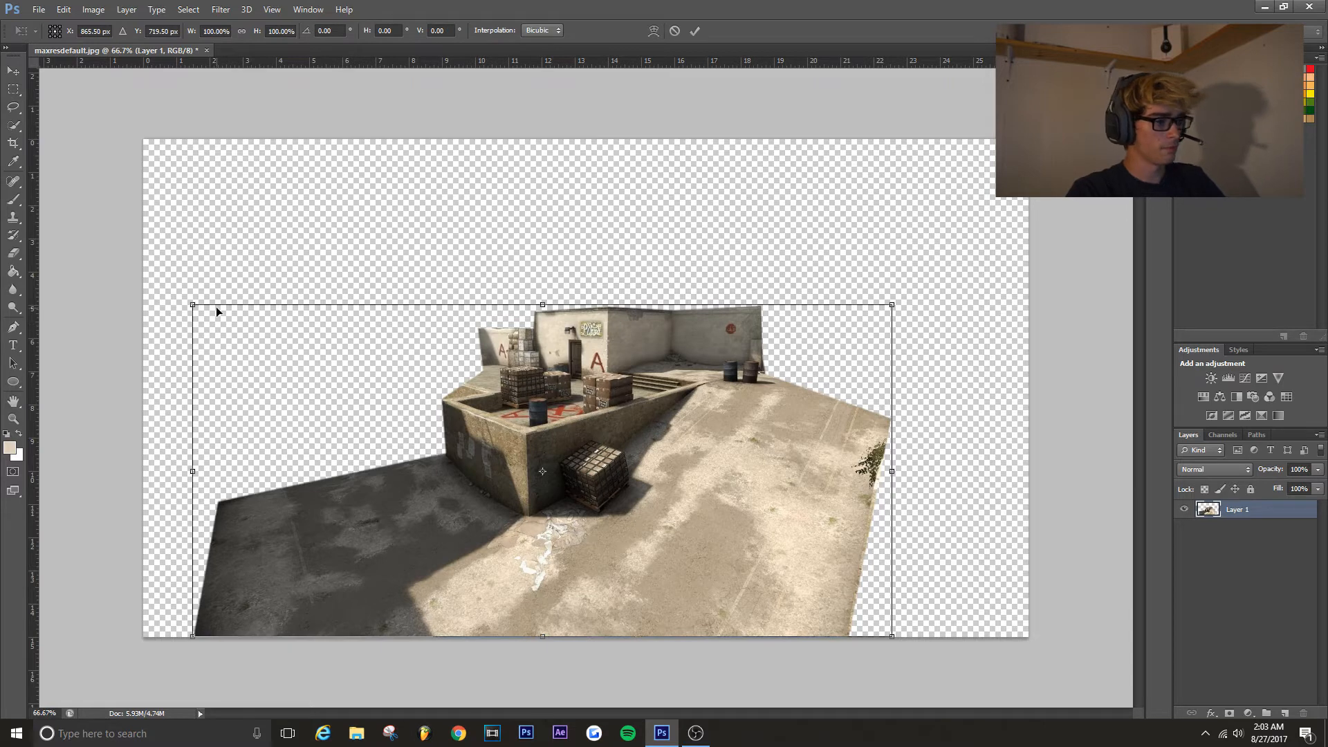
drag(193, 303, 385, 395)
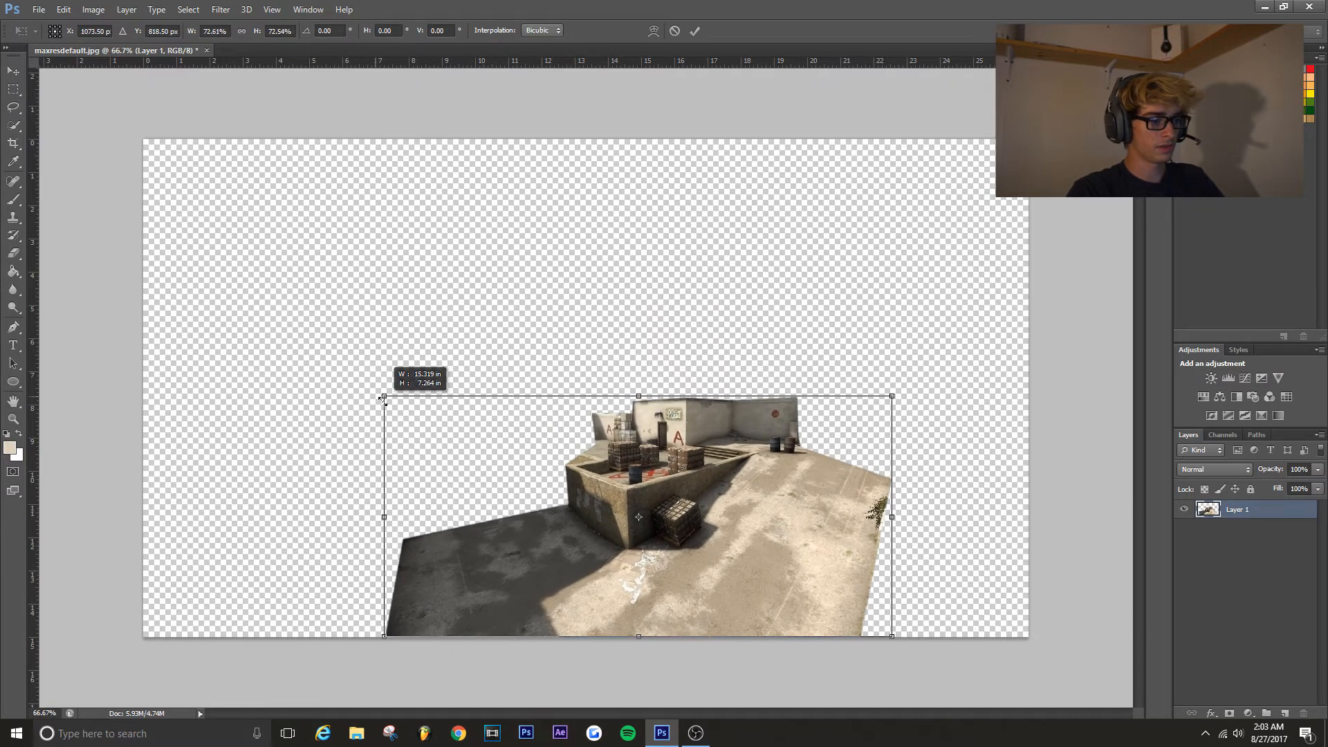
mouse_move(684, 489)
mouse_down()
mouse_move(617, 421)
mouse_move(684, 346)
mouse_up()
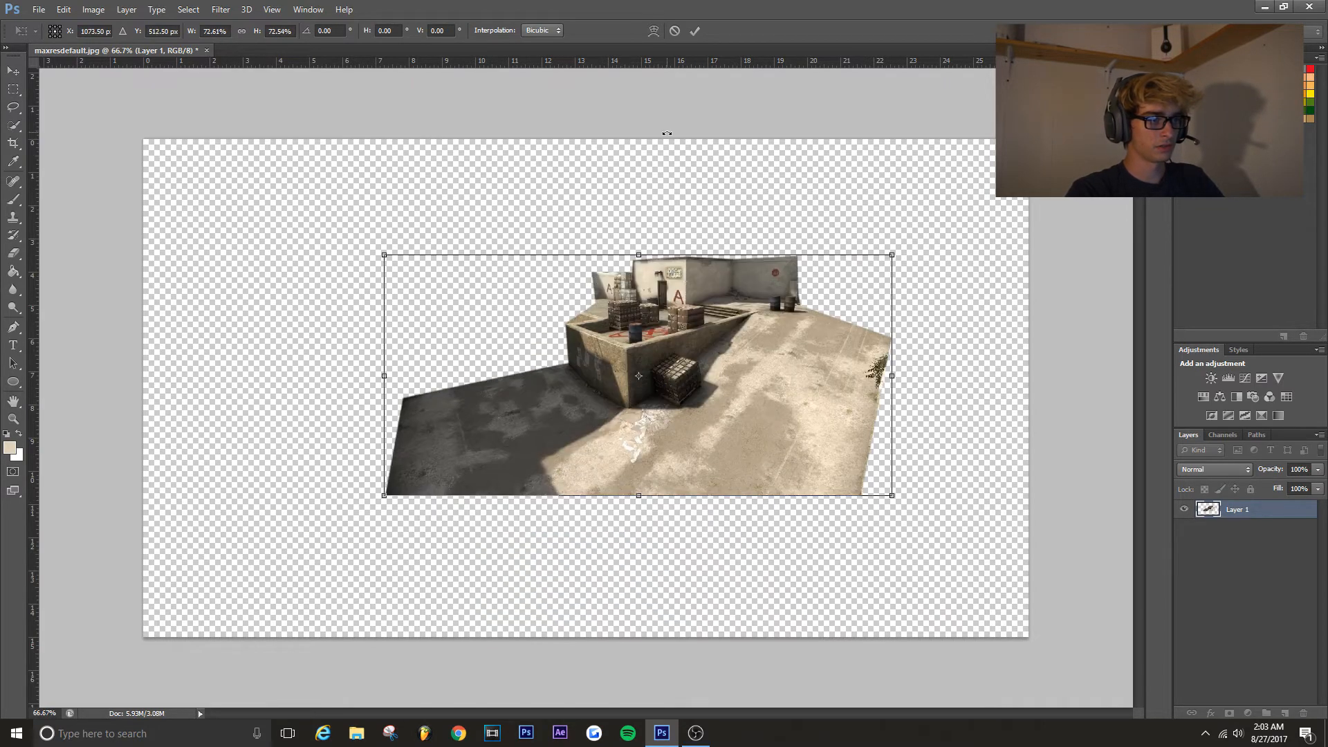
click(695, 30)
Clear the stray marquee selection and move the bombsite cut-out left towards the canvas centre with the Move tool
drag(702, 394, 628, 386)
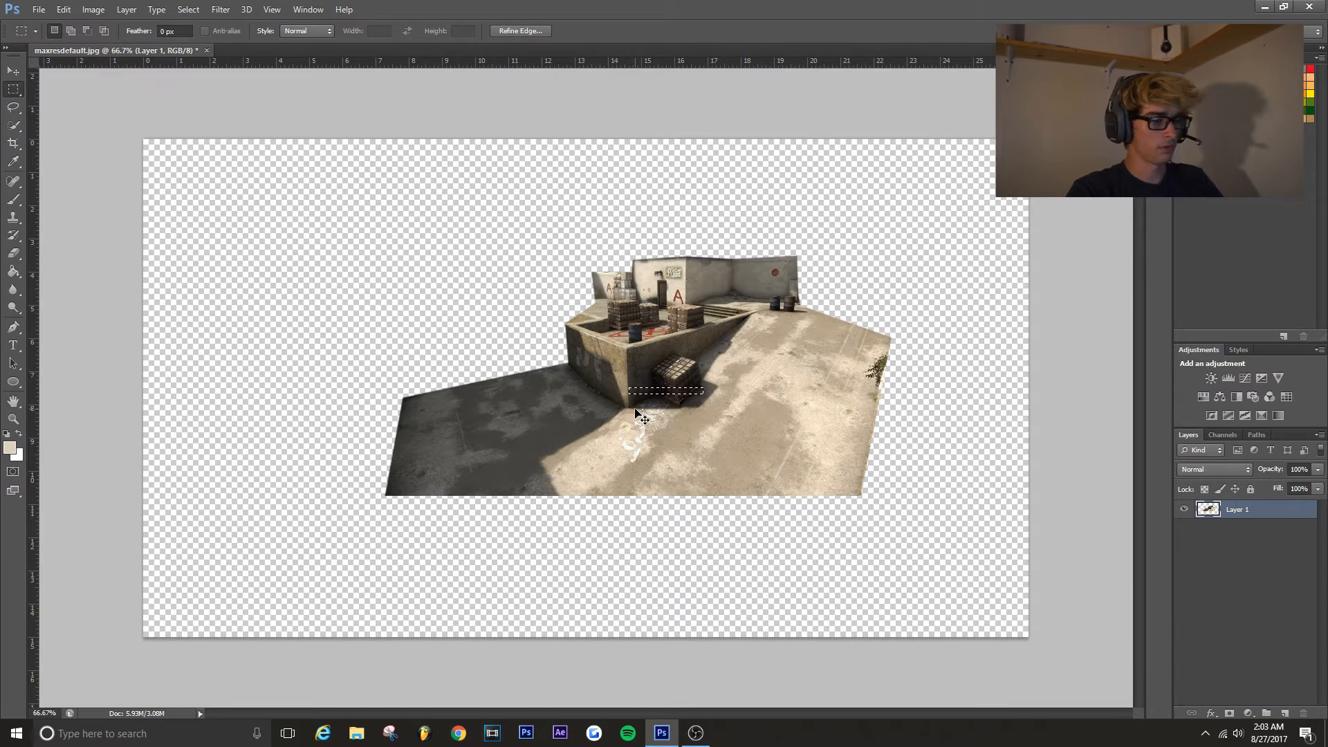
click(634, 412)
click(13, 71)
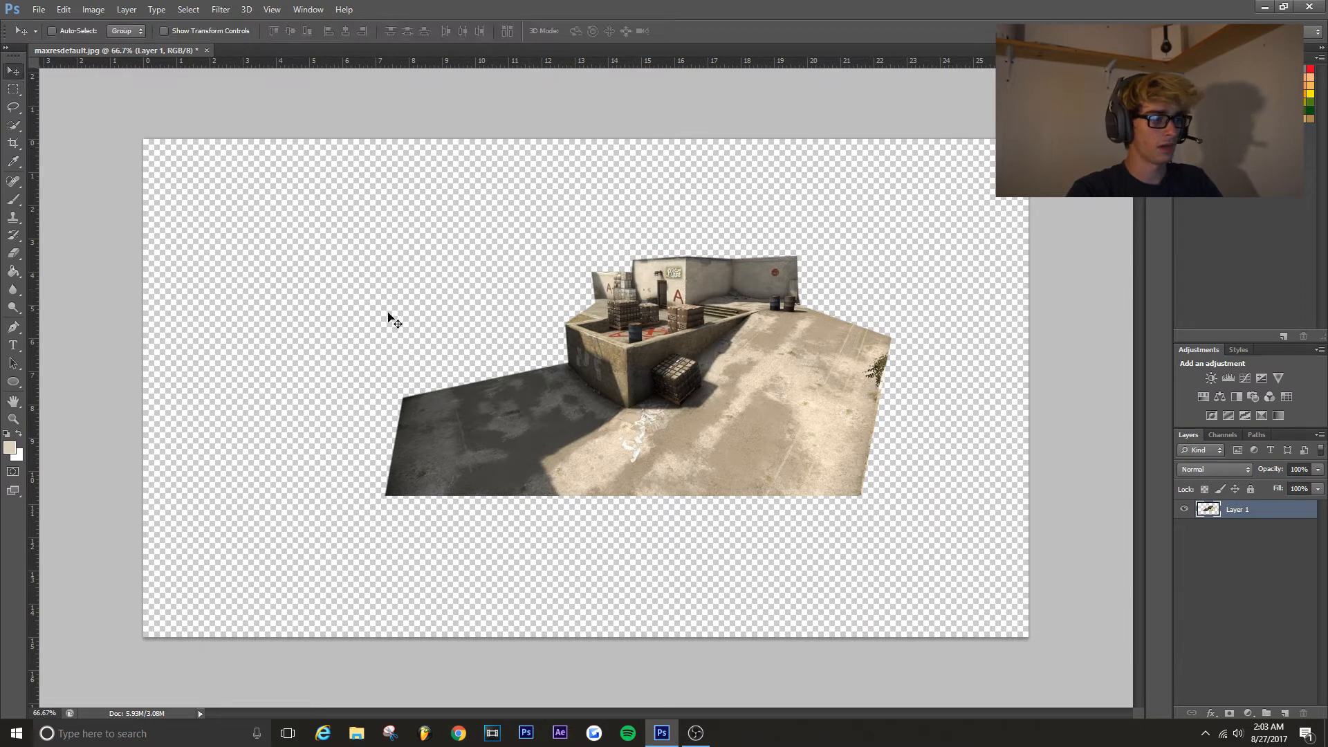
drag(590, 432, 524, 430)
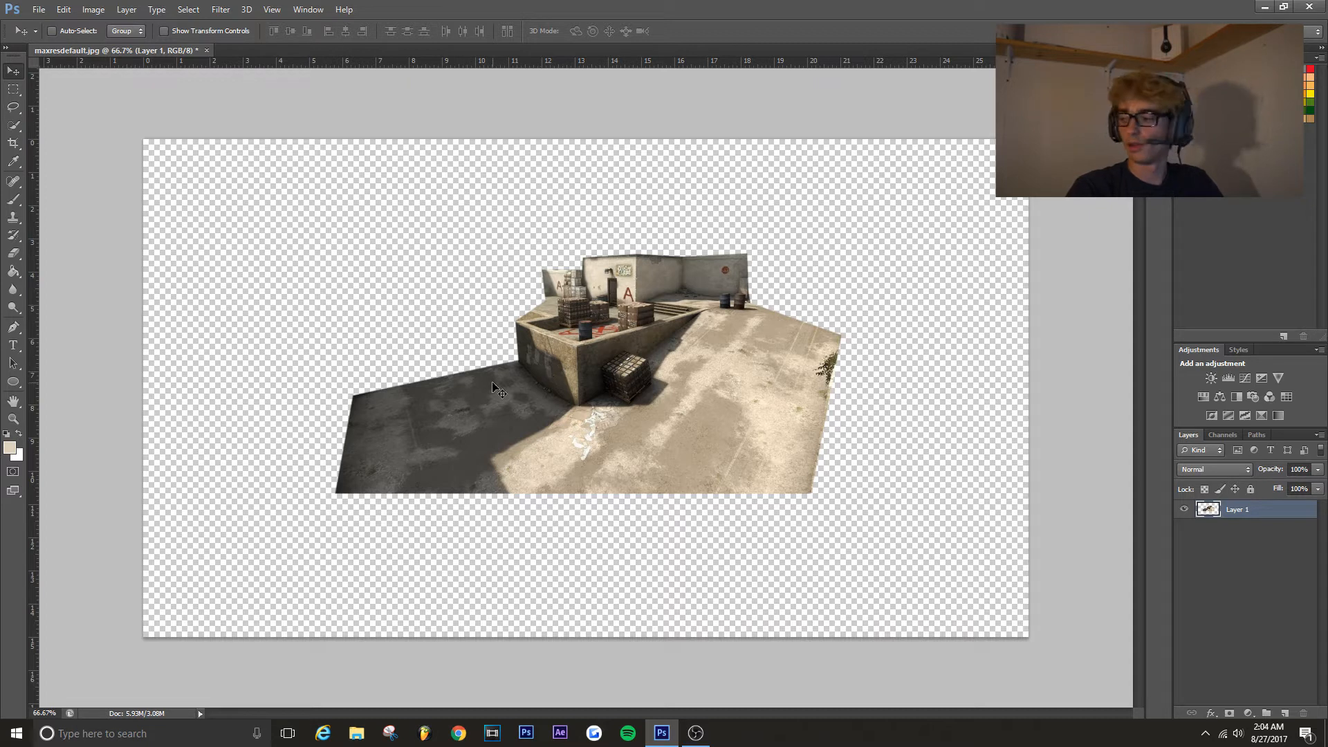
Move the cut-out aside to the lower-right corner and place a vertical and a horizontal guide through the canvas centre
drag(573, 396, 1082, 608)
drag(40, 325, 586, 323)
drag(643, 66, 691, 387)
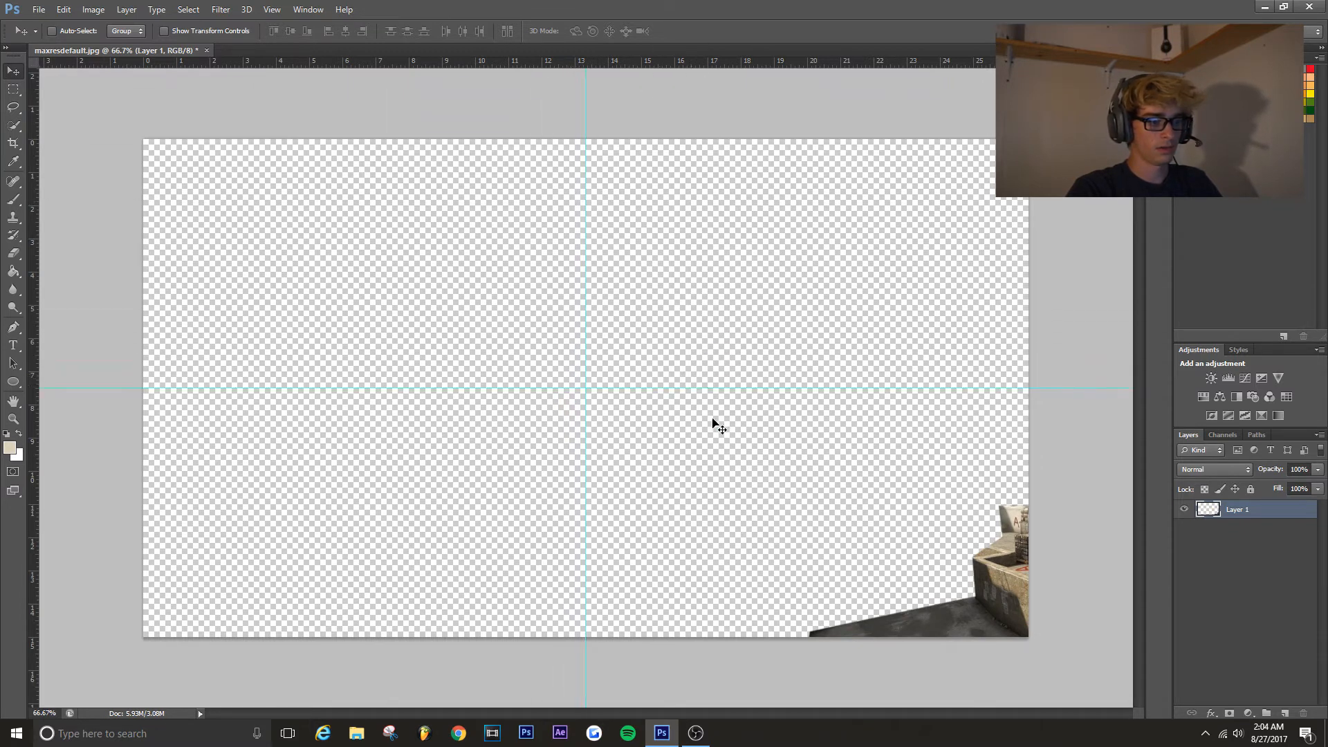
Move the cut-out back so it is centred on the guide crossing, and remove both guides
drag(899, 565, 458, 367)
mouse_move(633, 441)
mouse_down()
mouse_move(616, 447)
mouse_move(654, 447)
mouse_up()
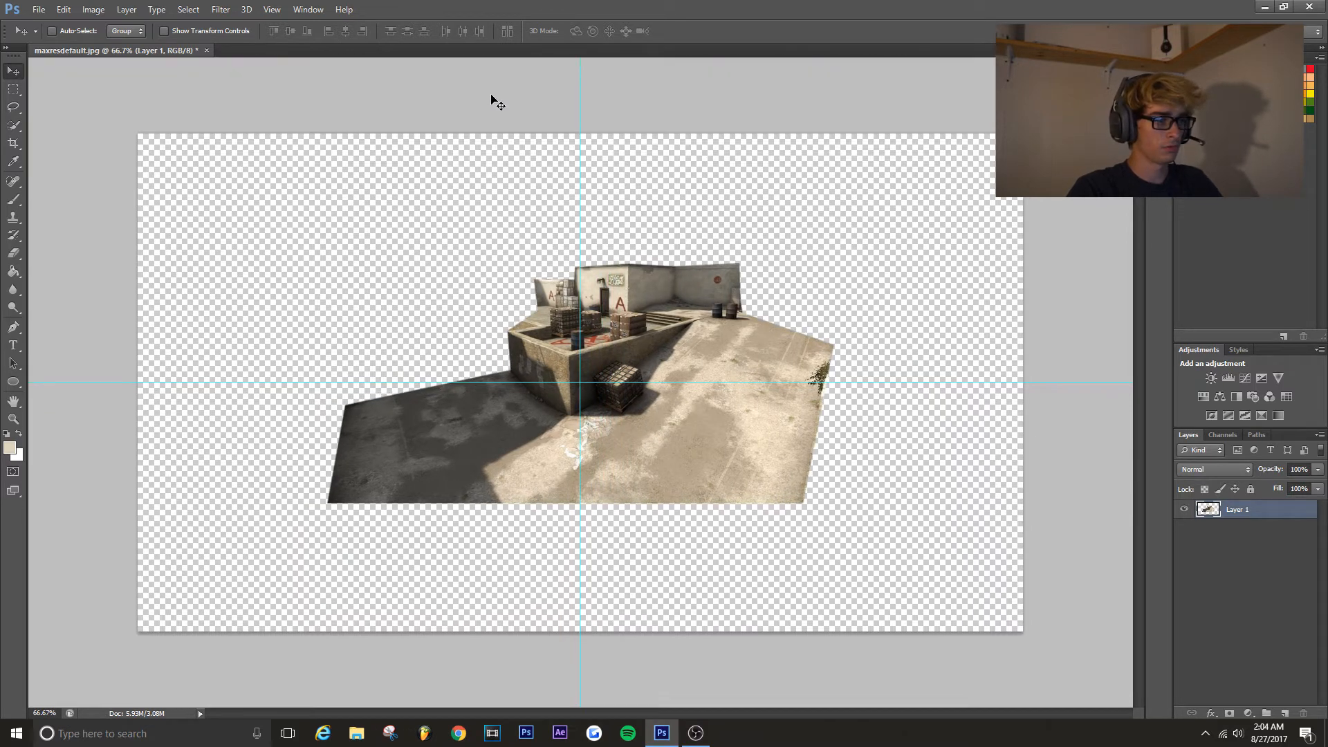
drag(586, 134, 26, 115)
drag(346, 389, 375, 55)
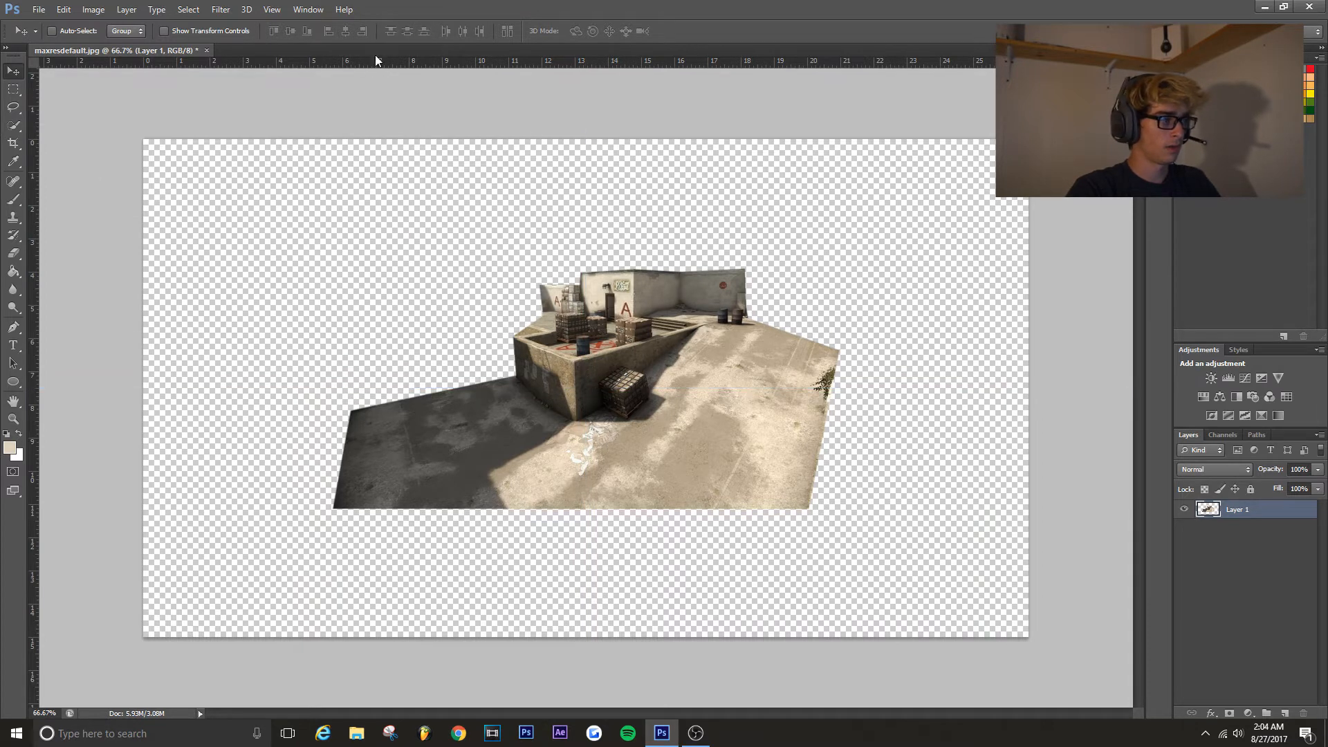
Add a new empty layer above the bombsite cut-out in Layer 1
click(1288, 720)
click(1287, 649)
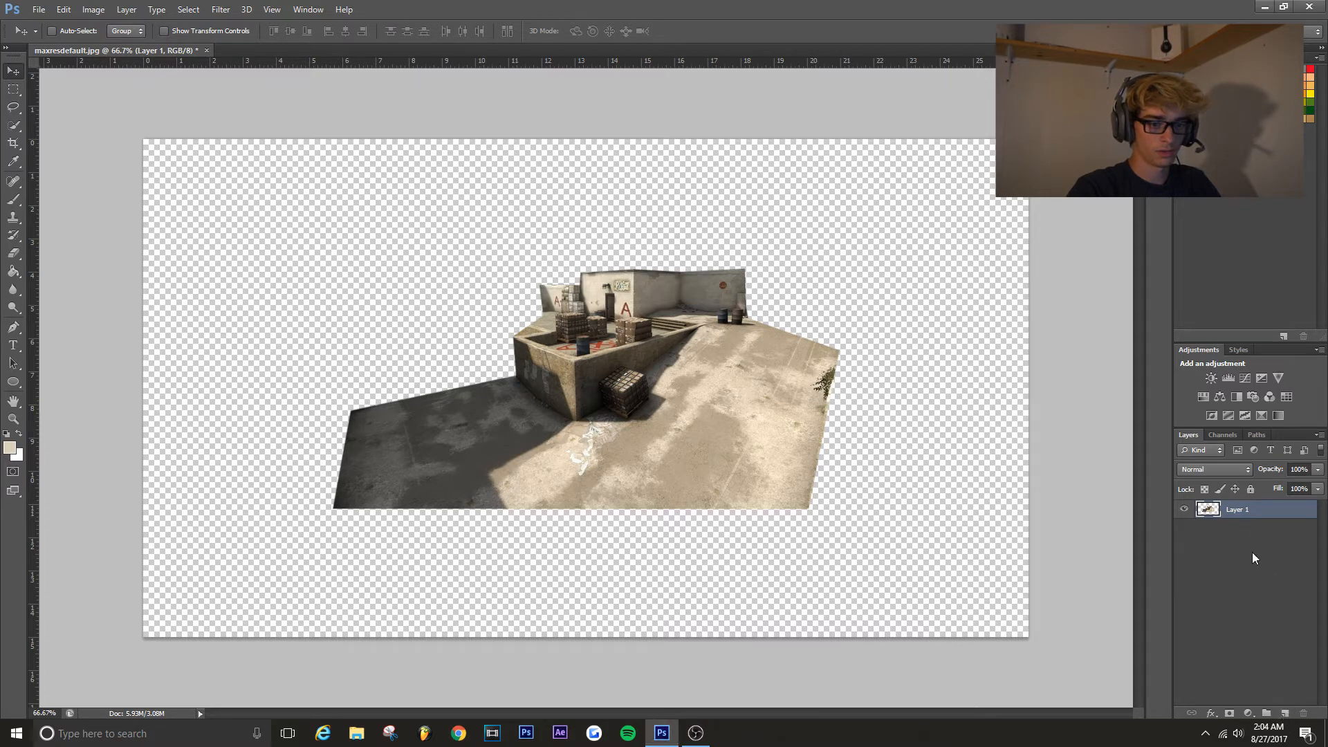
click(1284, 713)
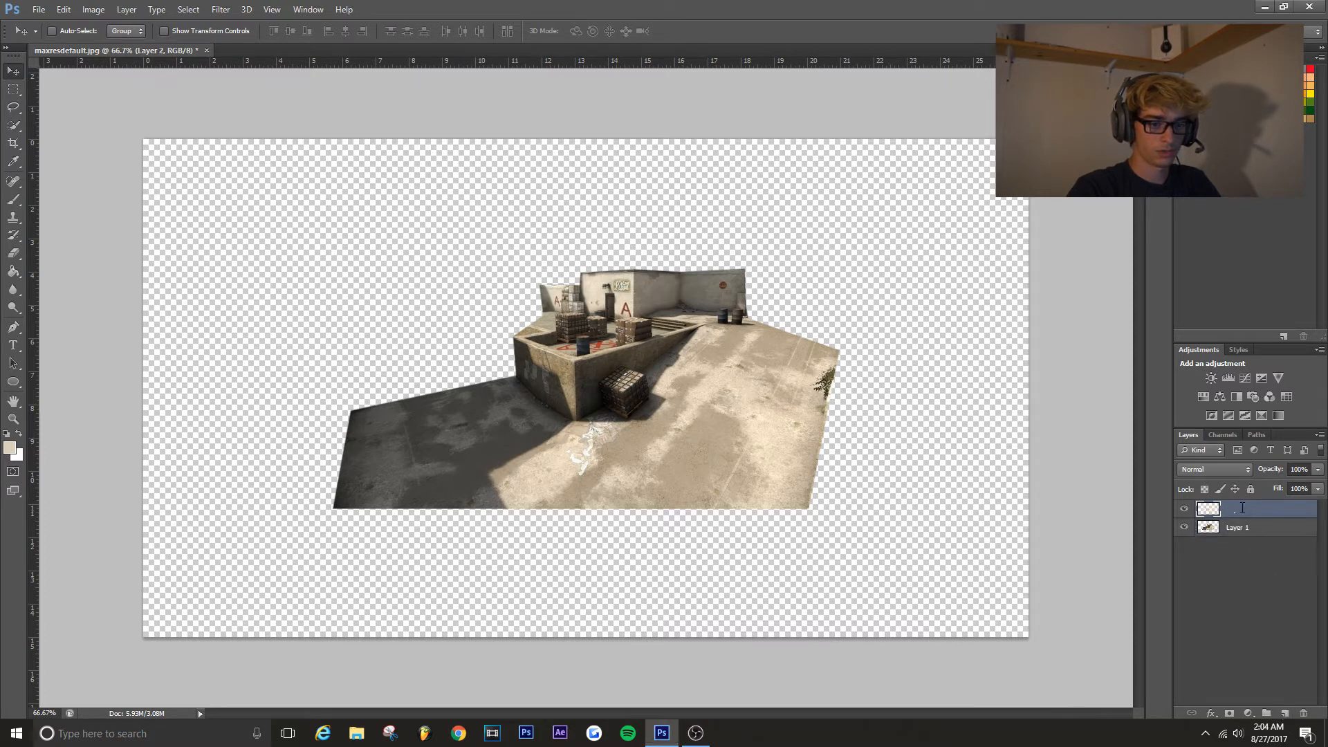
Rename the new empty layer as BG and move it below Layer 1 in the layer stack
text(BG)
key(Return)
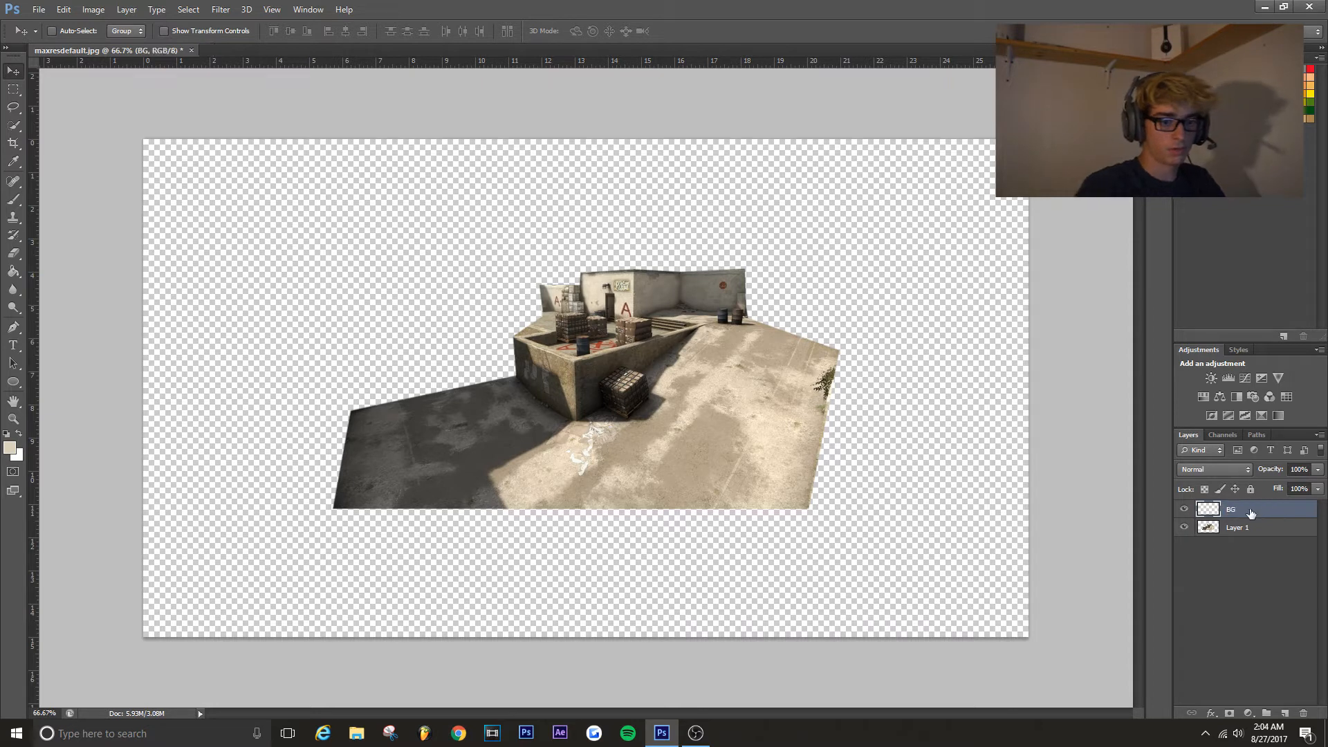
drag(1251, 512, 1237, 543)
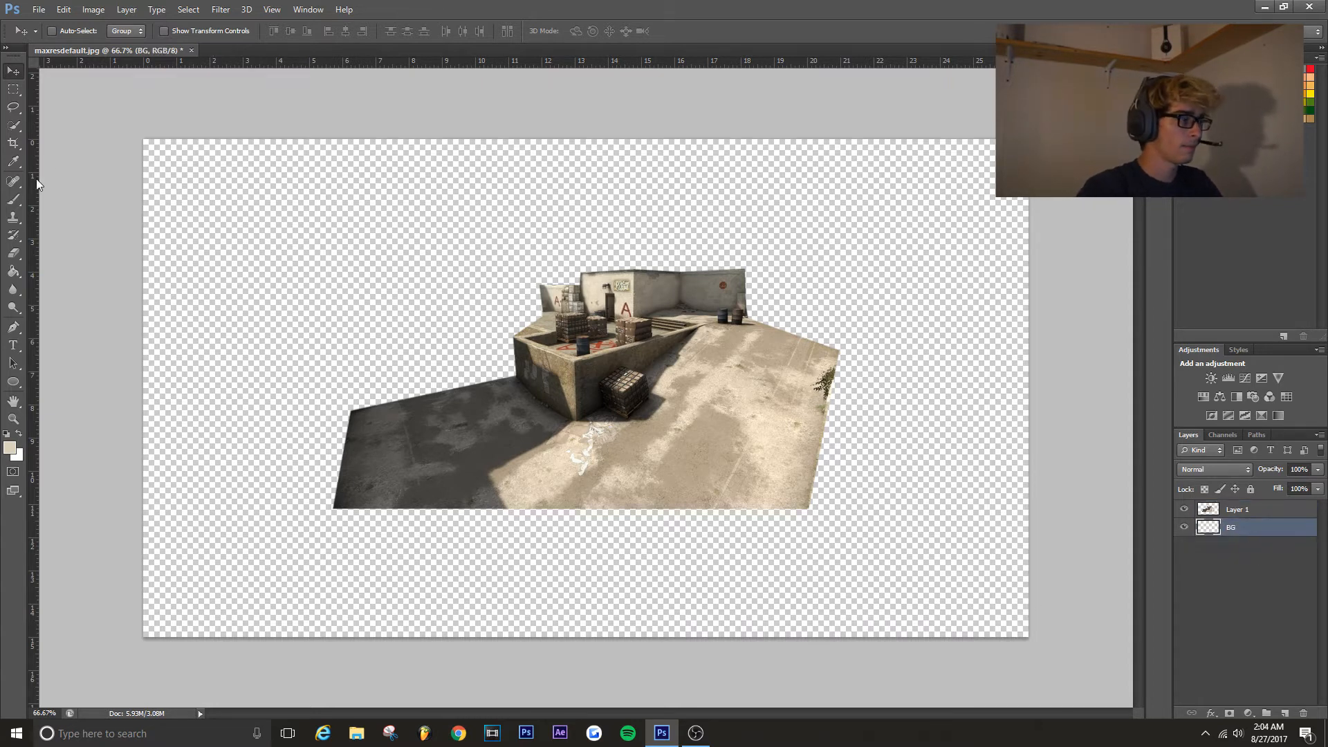
Set the foreground colour to orange ff8400 and fill the whole BG layer with it using the Paint Bucket
click(10, 449)
drag(294, 479, 293, 485)
drag(249, 380, 320, 291)
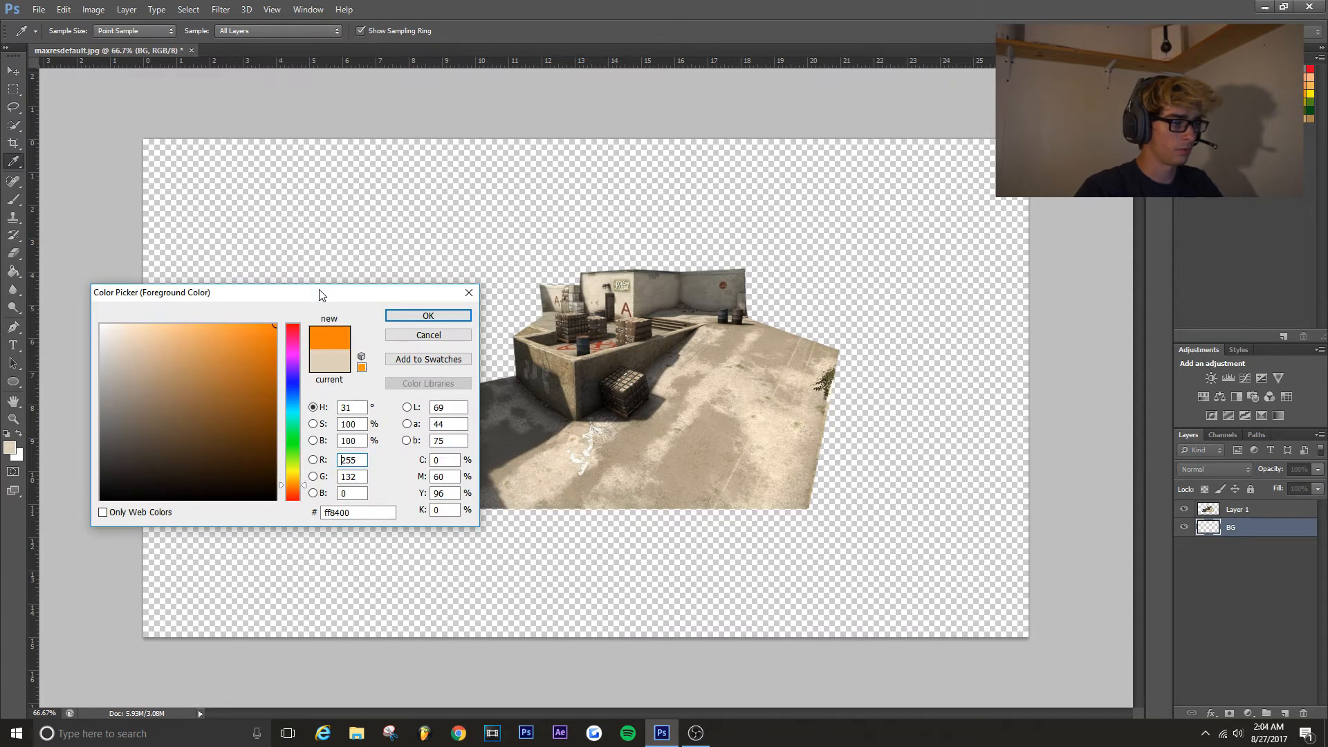
click(428, 316)
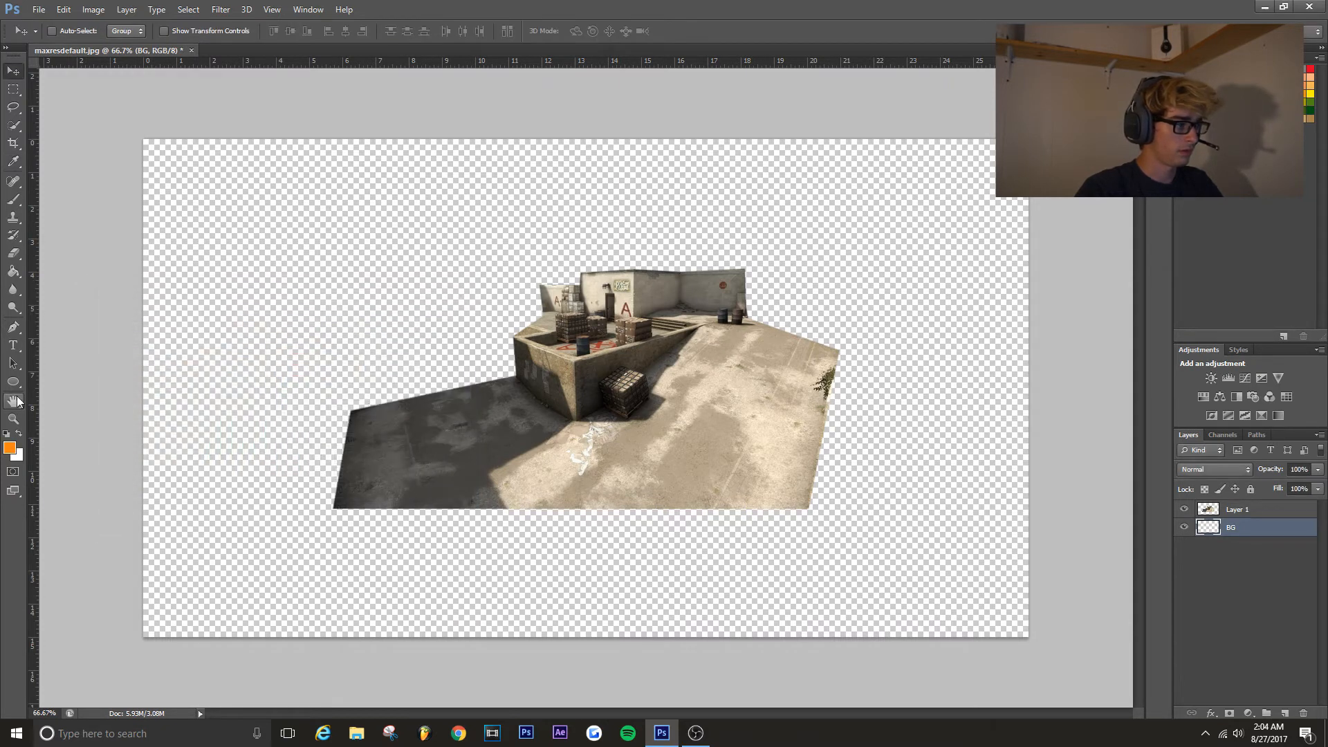
click(13, 271)
click(342, 226)
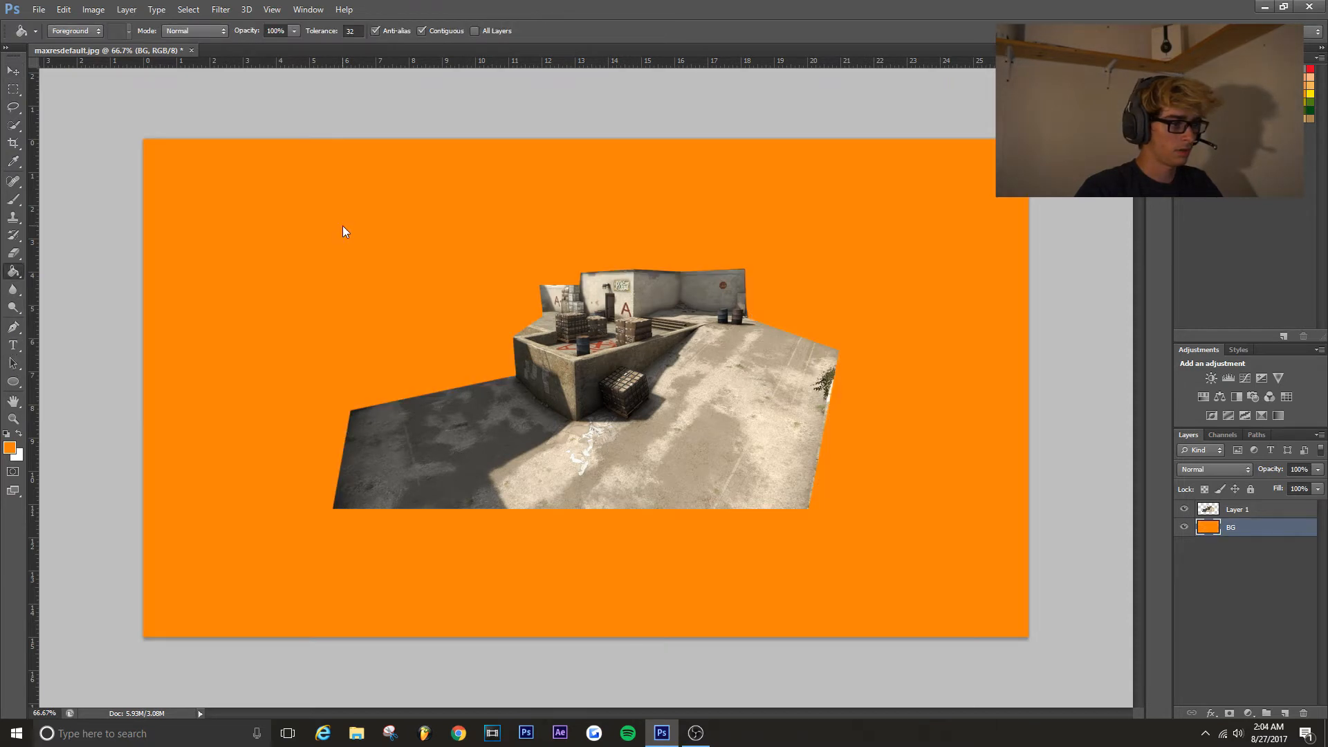
Give the BG layer a Bevel & Emboss texture with 11% scale and a negative depth, and collapse its effects list
double_click(1276, 534)
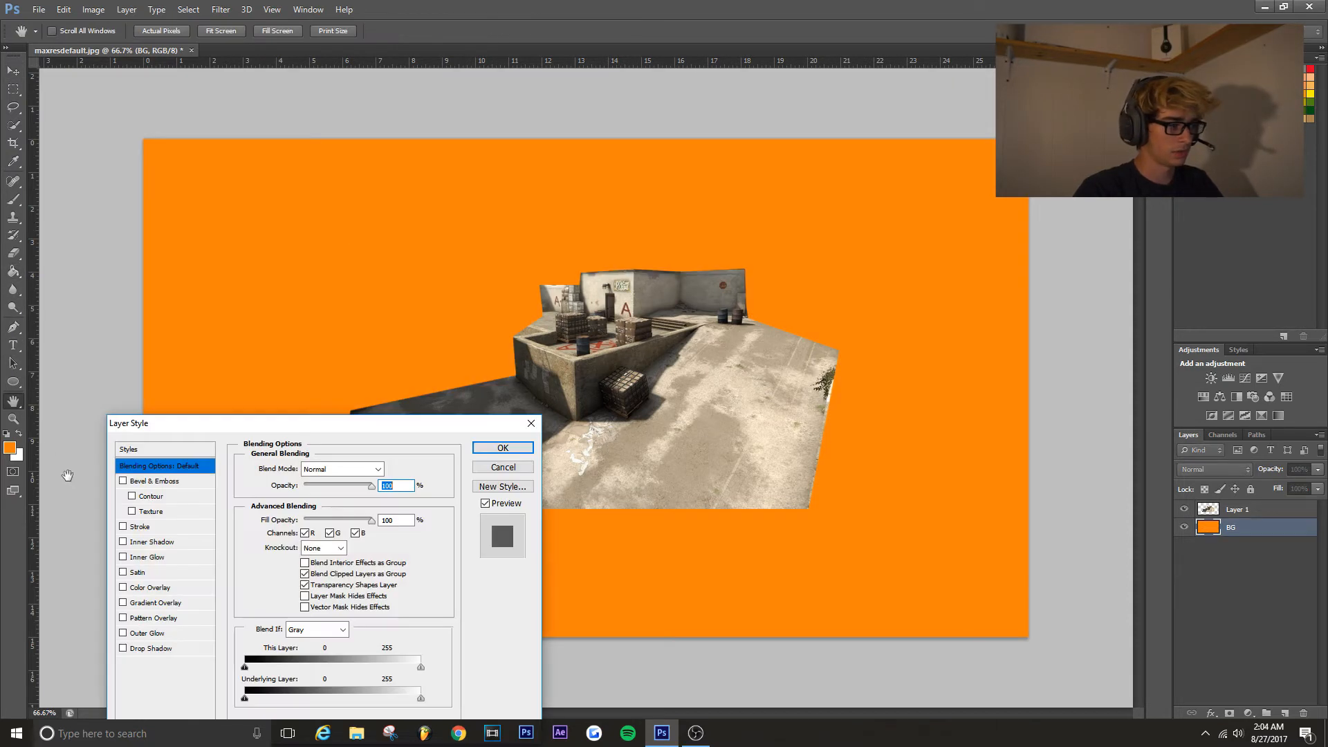
click(163, 511)
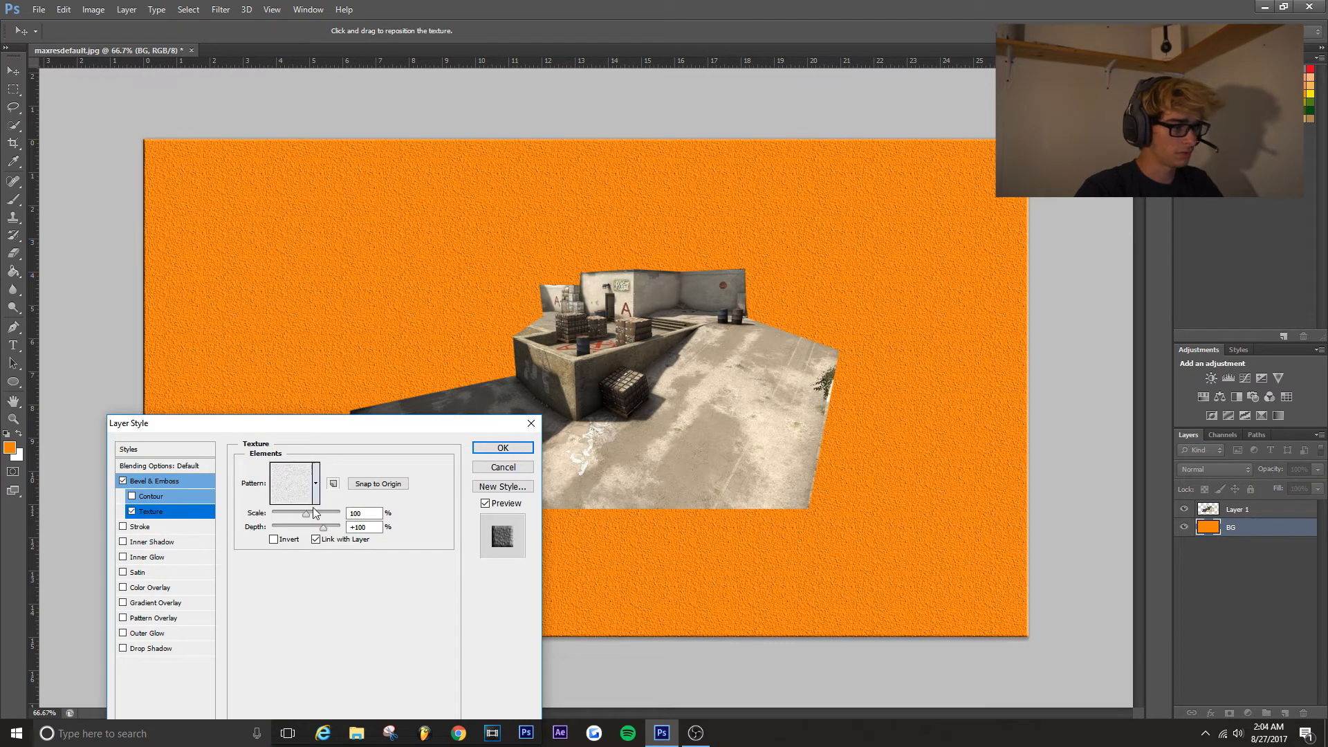
drag(323, 529, 289, 525)
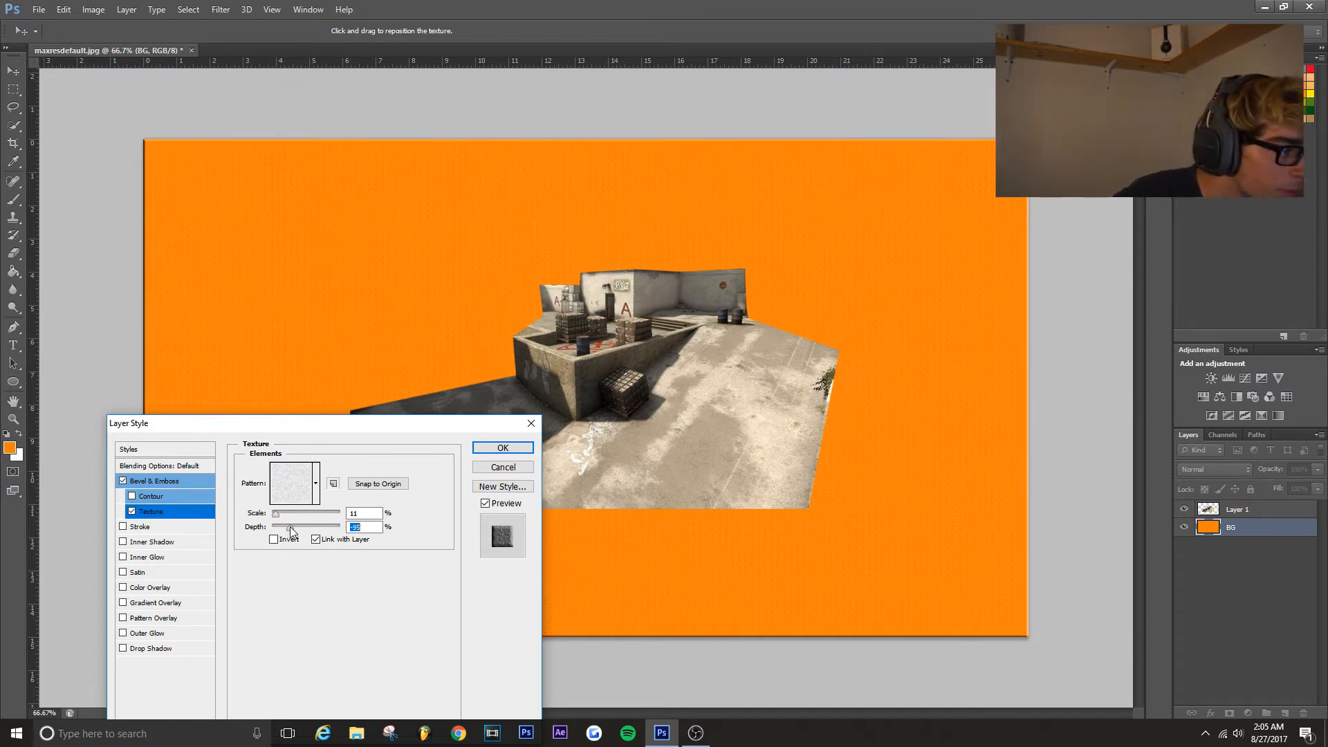
click(519, 447)
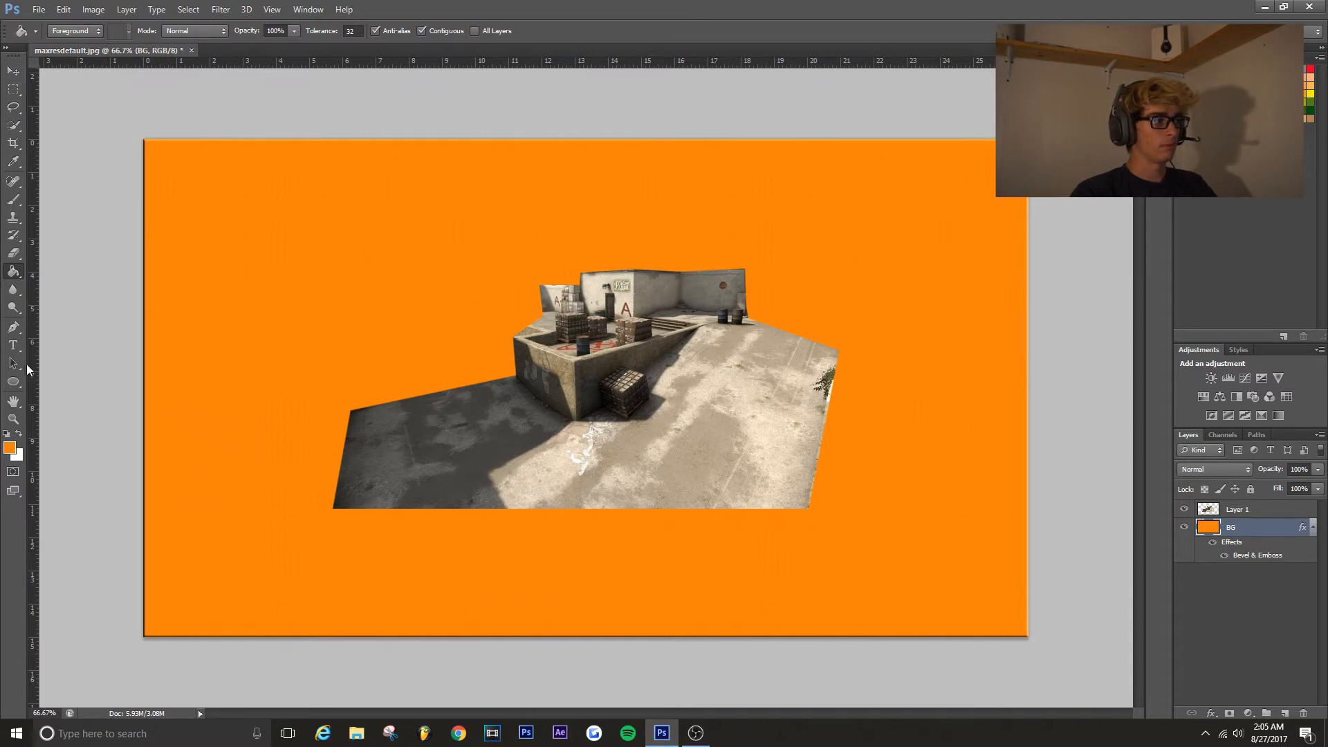
click(17, 327)
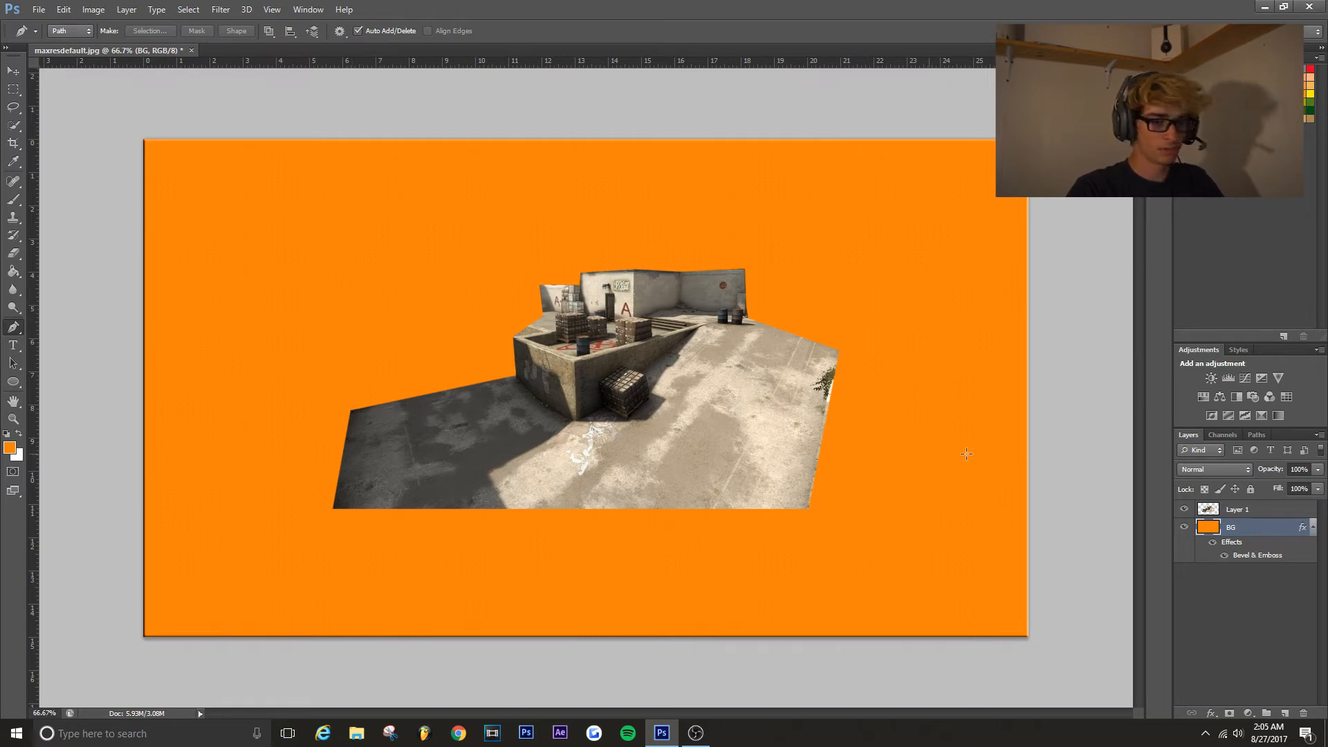
click(1313, 528)
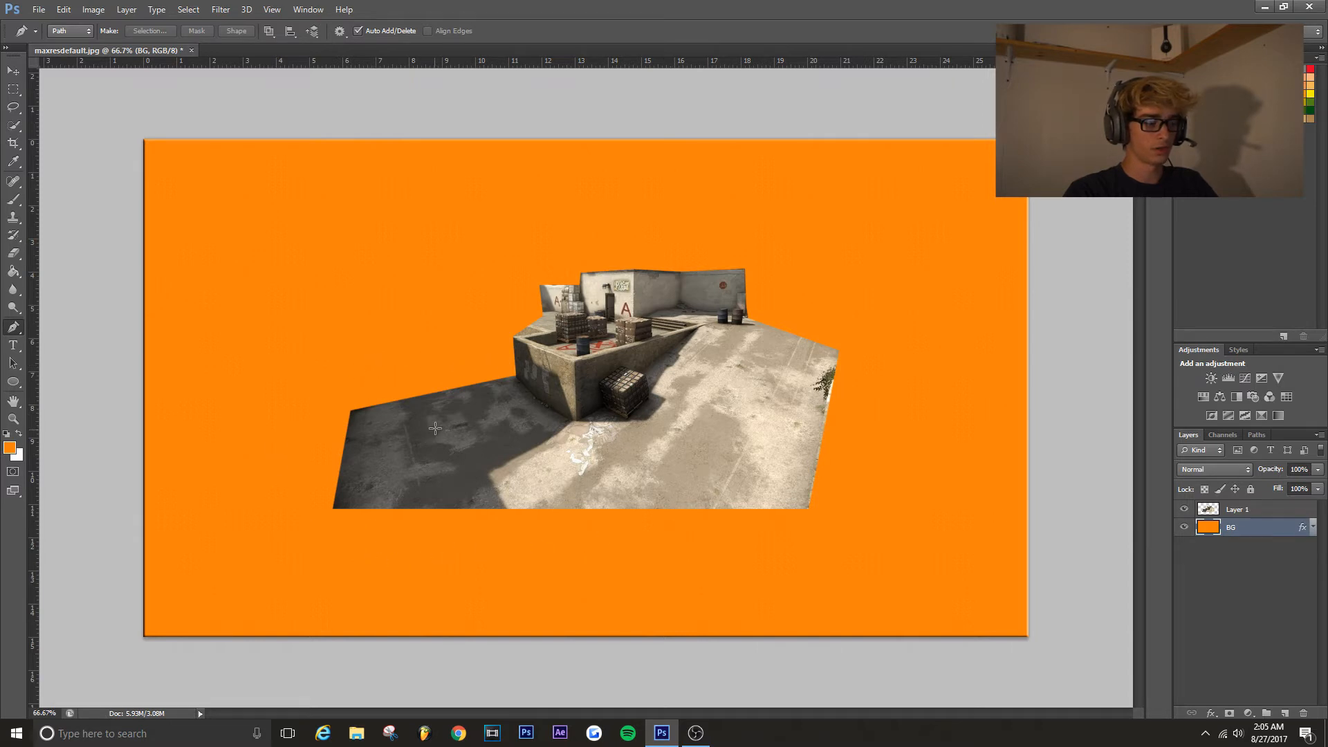
Add a new layer above Layer 1 and name it BOTTOM GROUND
click(1294, 509)
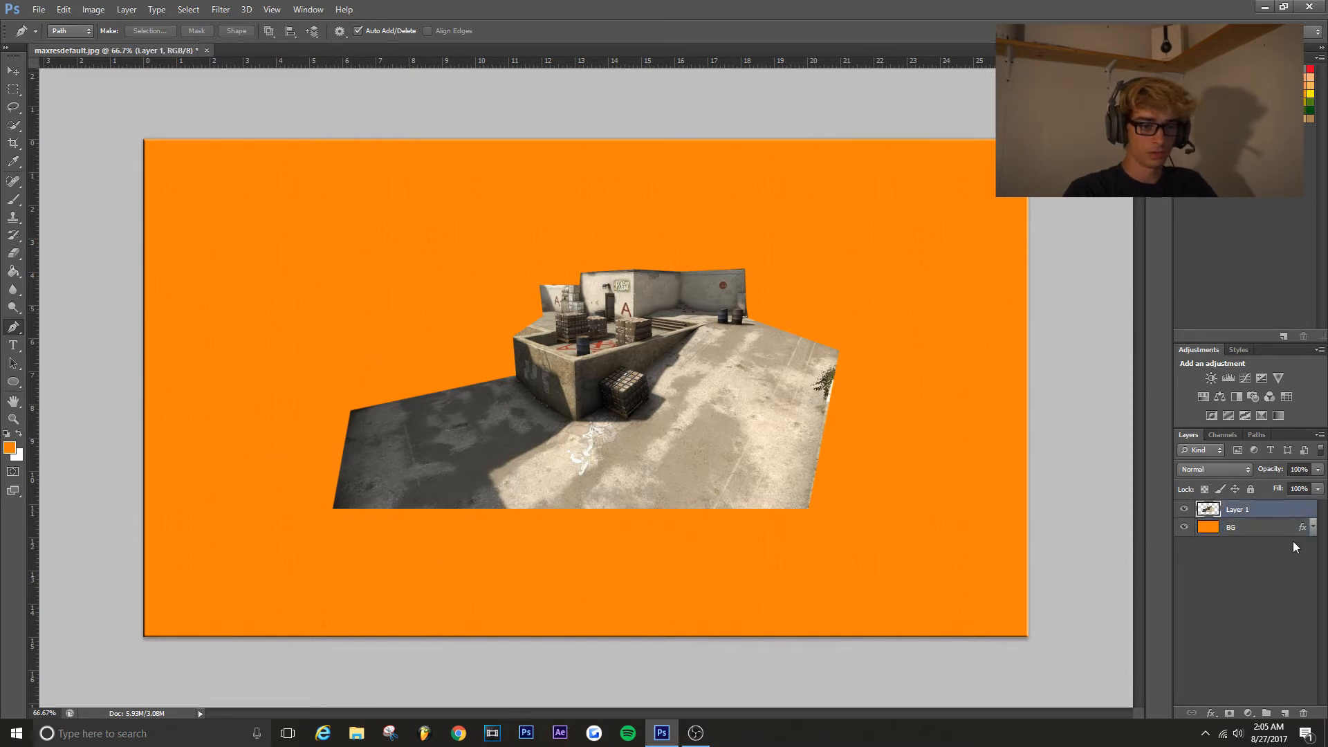
click(1285, 713)
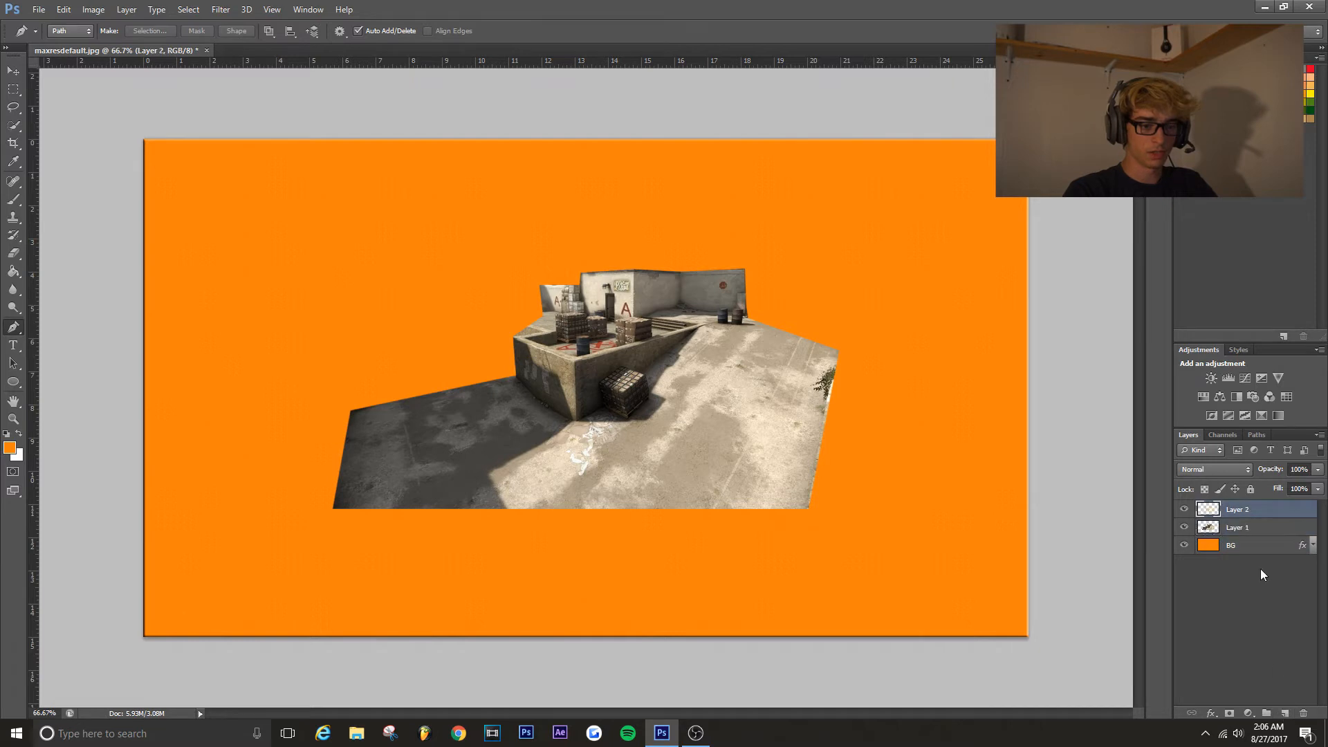
double_click(1237, 509)
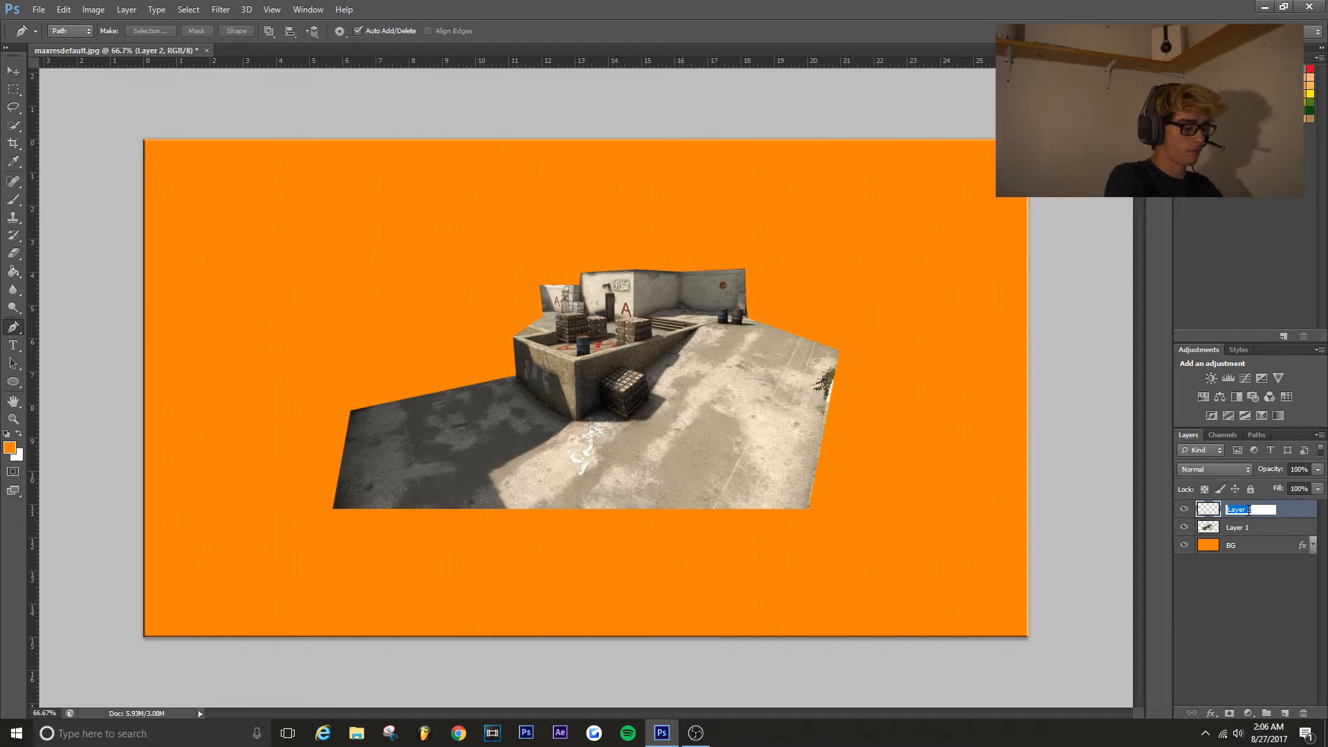
text(BOTTOM GROUN)
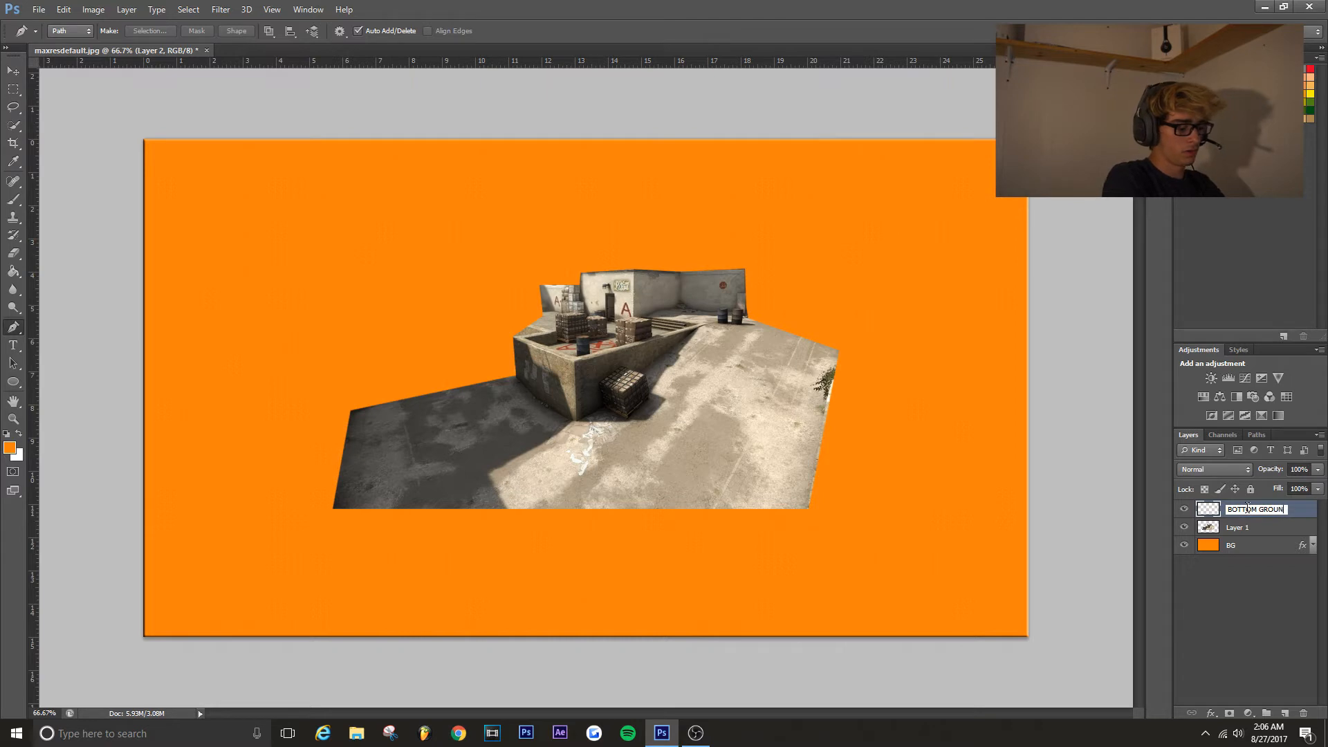
text(D)
key(Return)
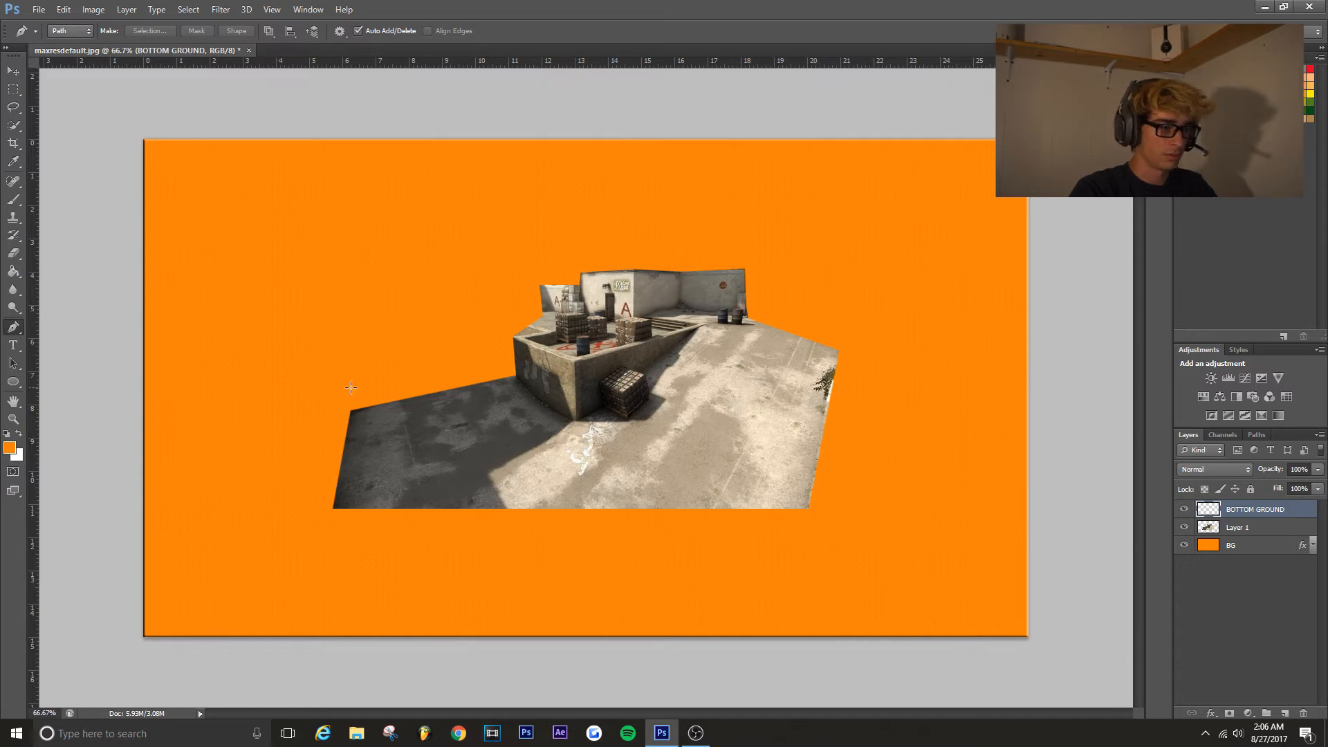
click(10, 447)
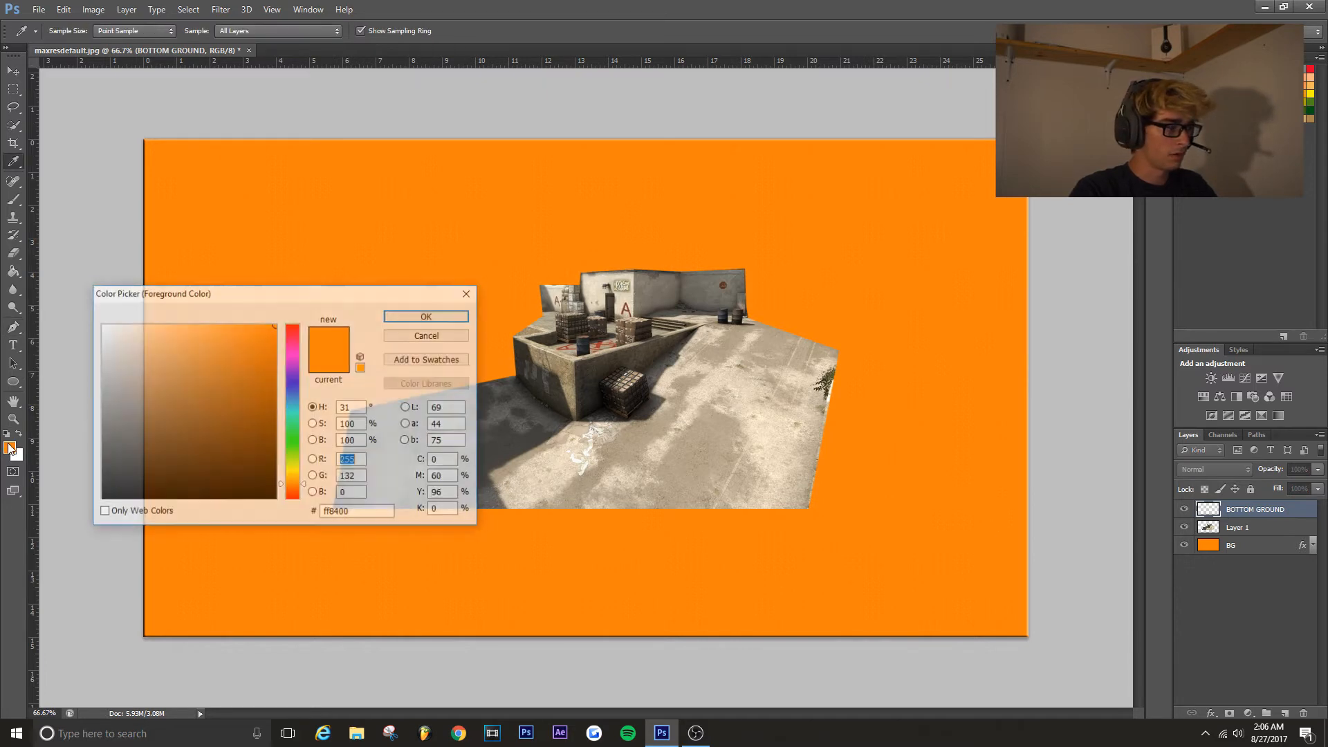
drag(293, 296, 287, 431)
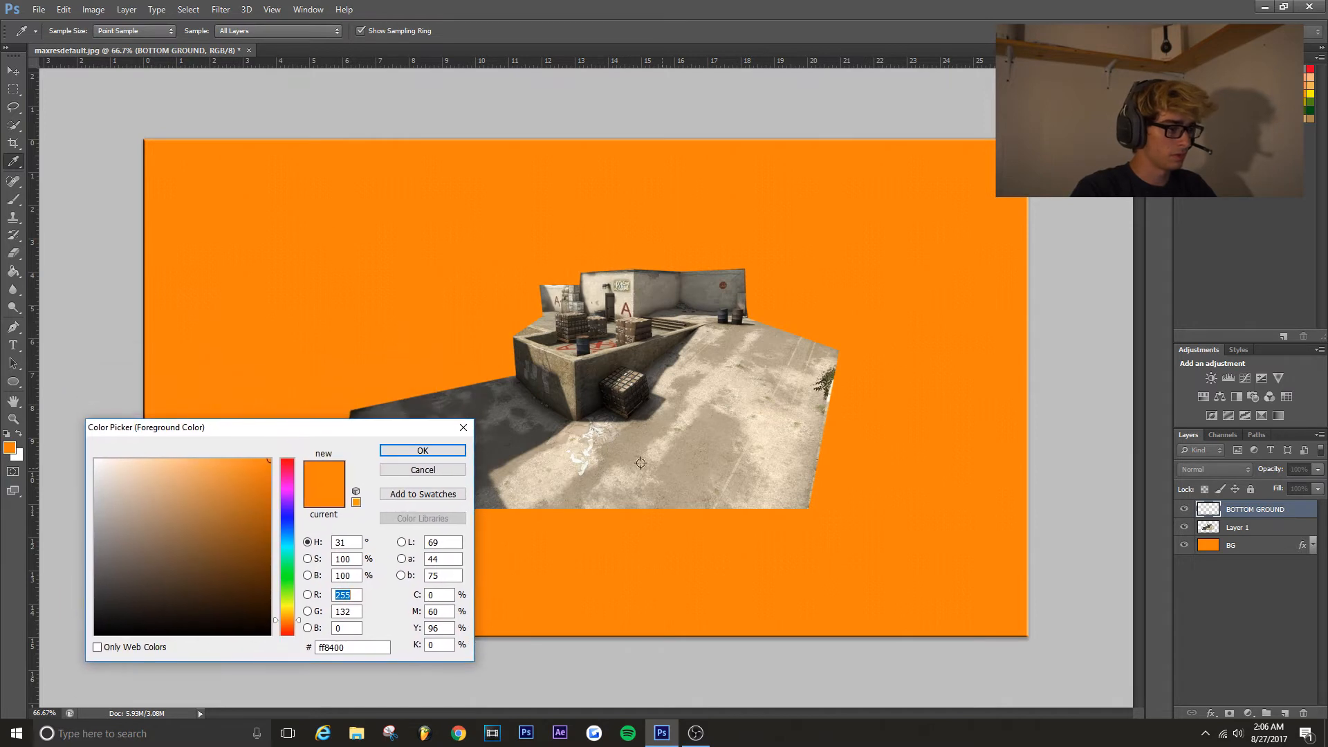
click(463, 427)
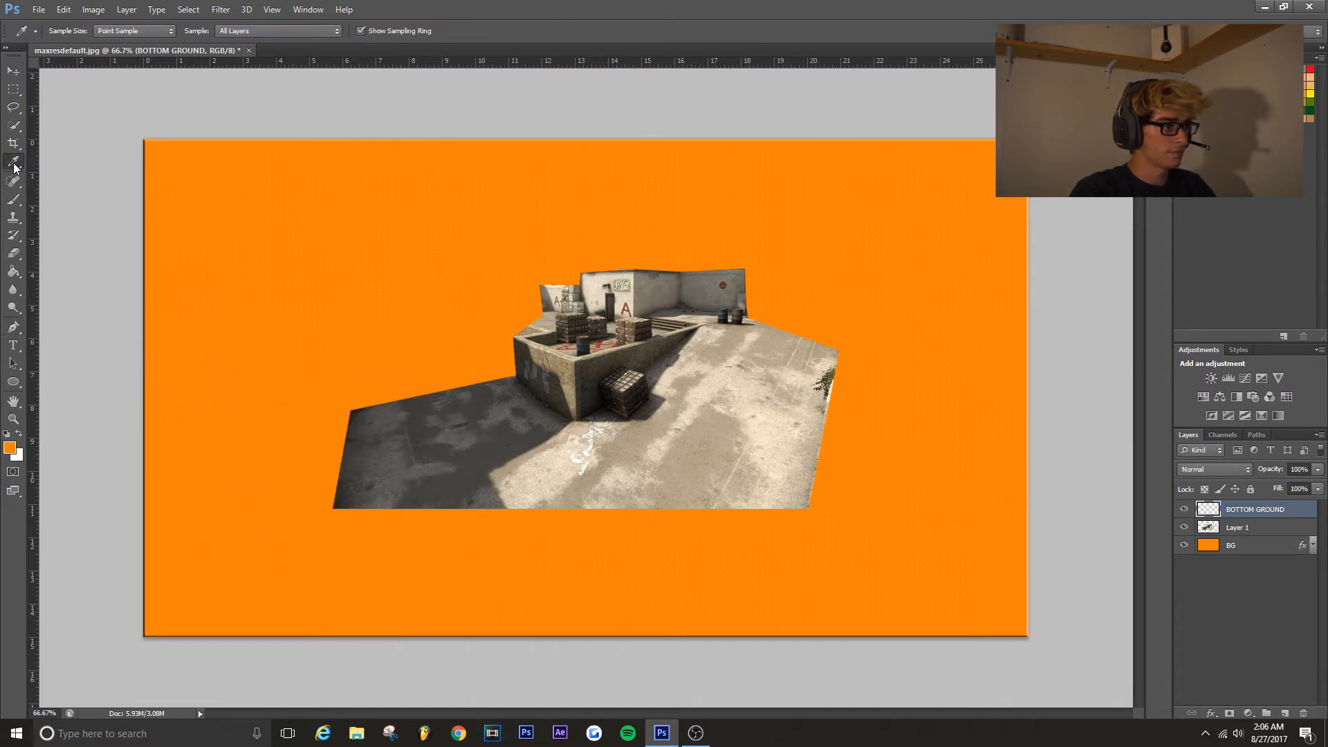
Sample a beige foreground colour from the sunlit ground of the bombsite cut-out with the Eyedropper
click(506, 471)
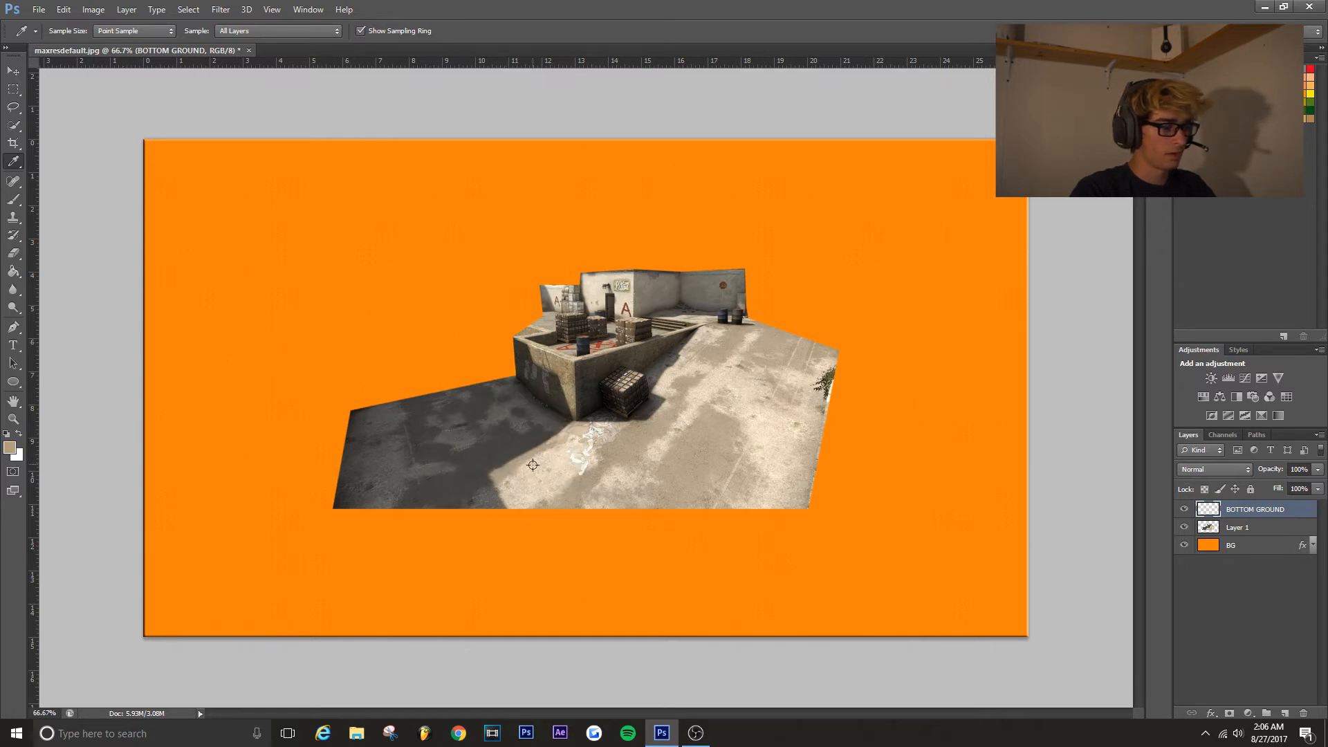
click(532, 465)
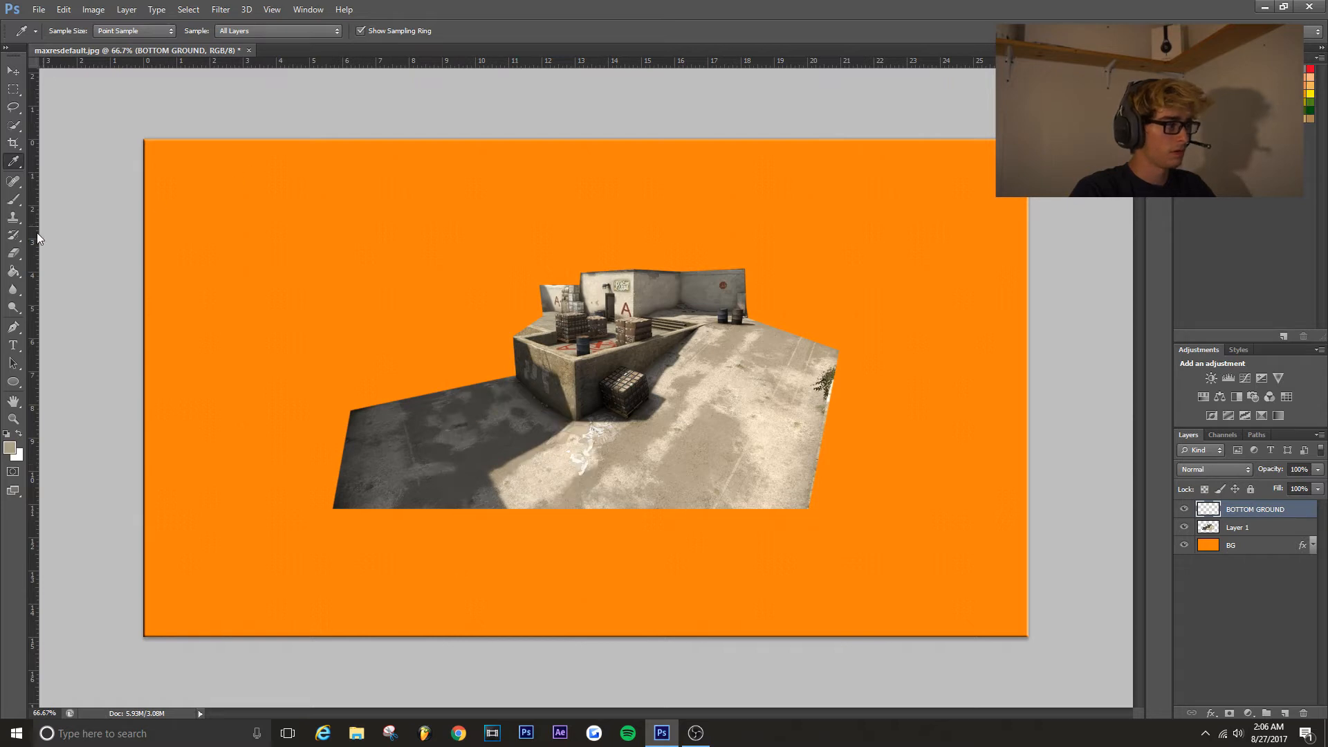
click(516, 464)
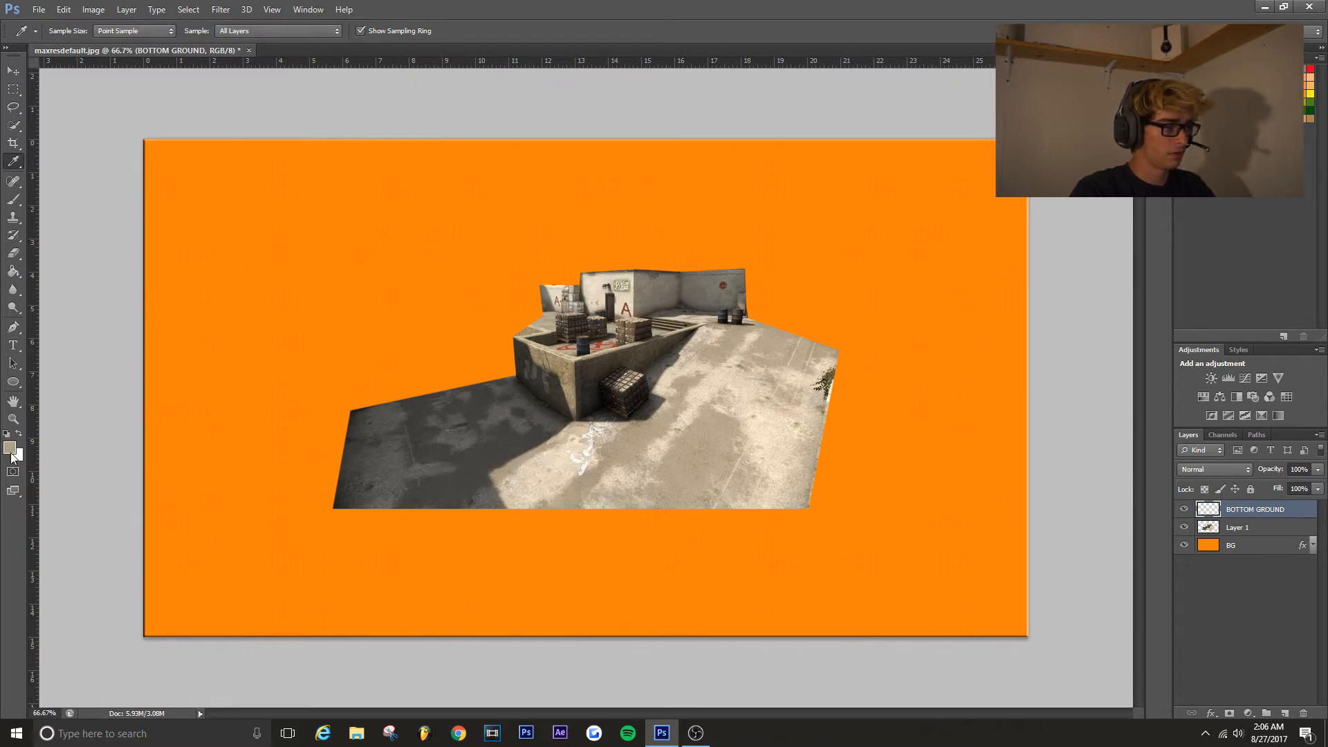
Draw a closed Pen path around the lower-left ground, following the base of the raised platform wall and the cut-out's outer edges
click(13, 328)
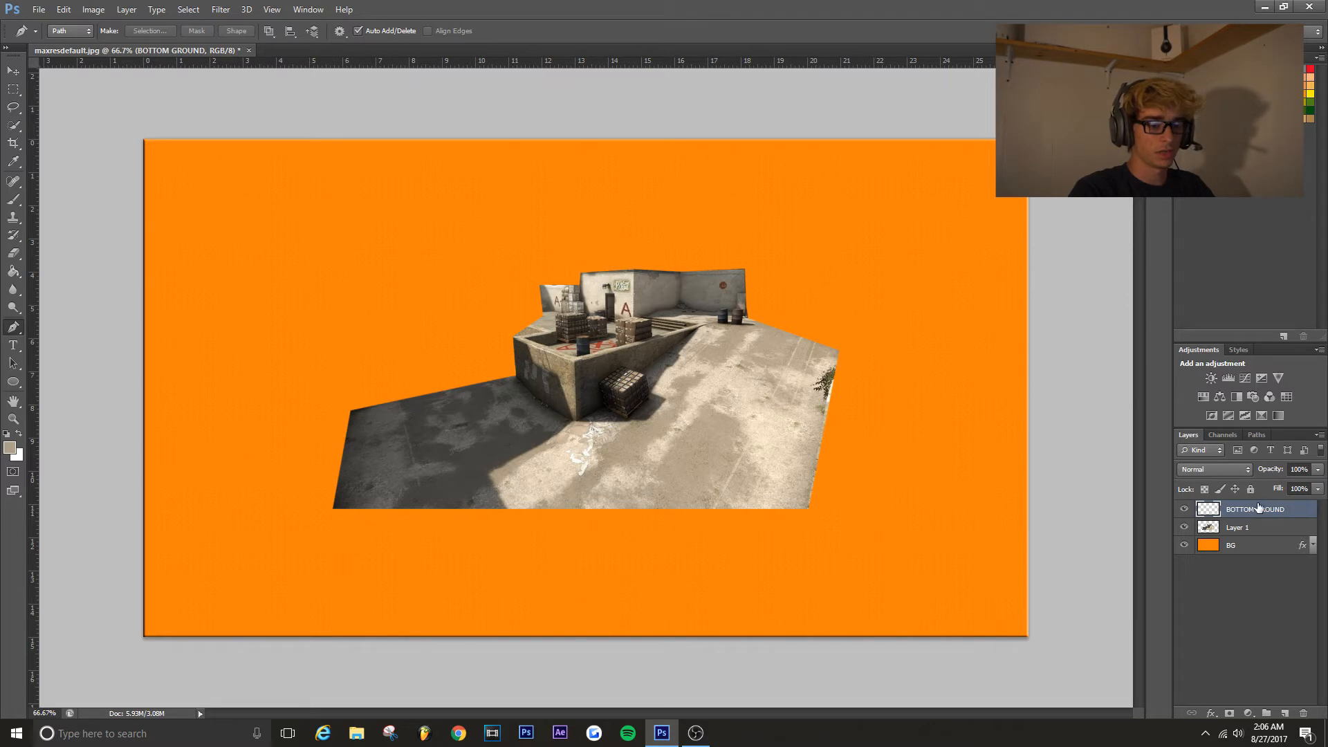
click(332, 508)
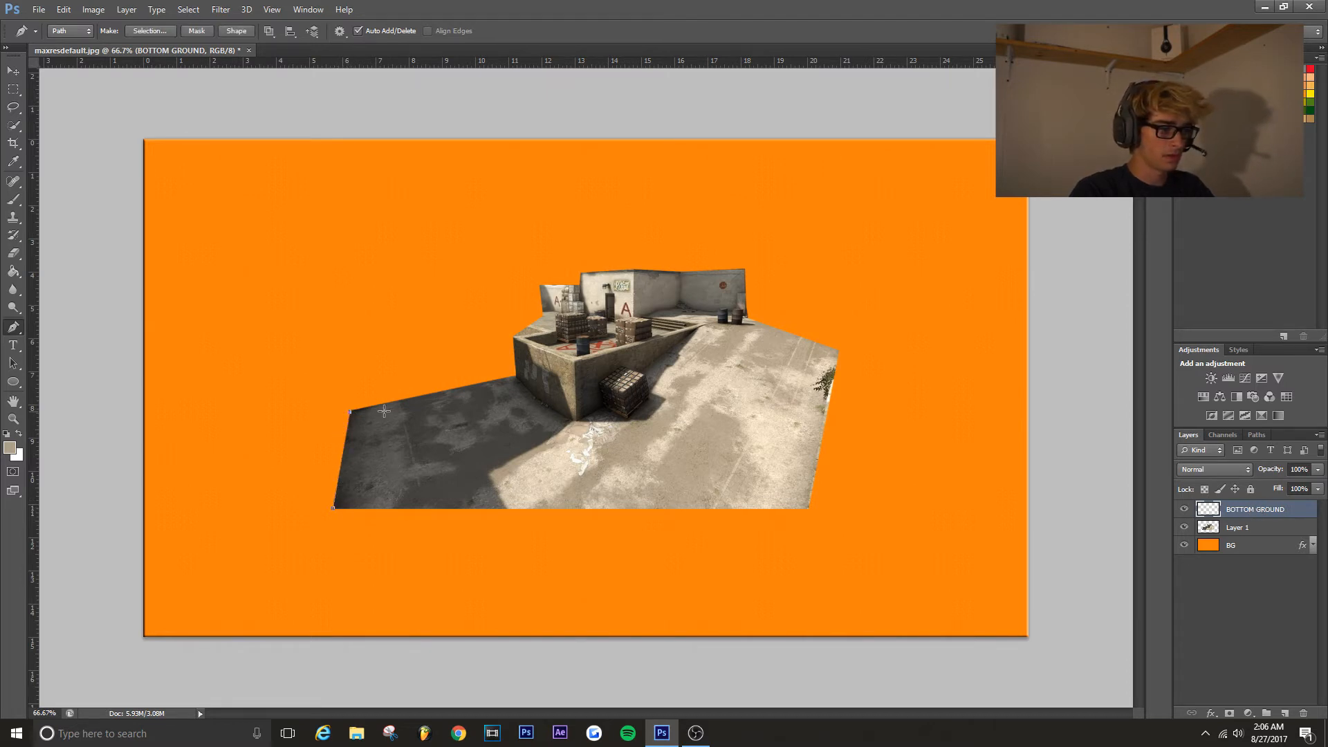
click(526, 384)
click(539, 400)
click(557, 409)
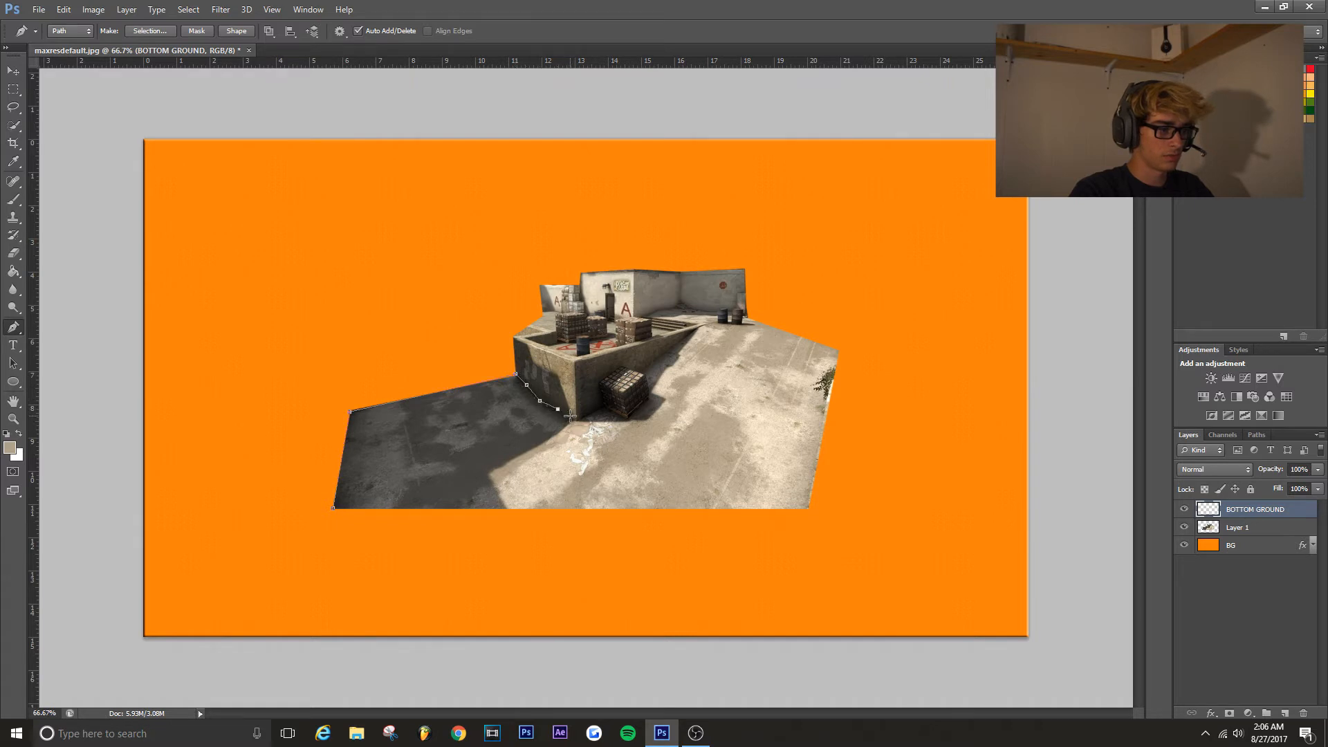
click(763, 508)
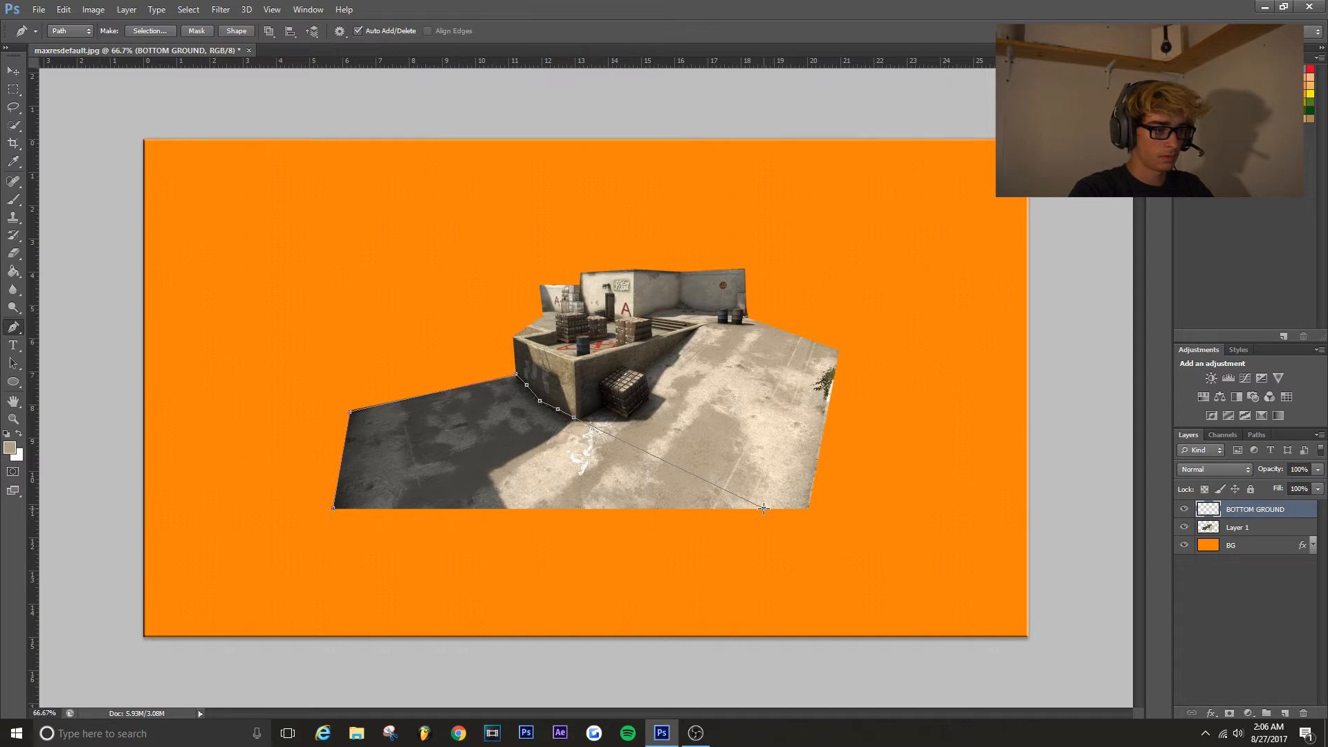
click(334, 509)
Convert the ground path into a new selection with a feather radius of 0 pixels
right_click(571, 435)
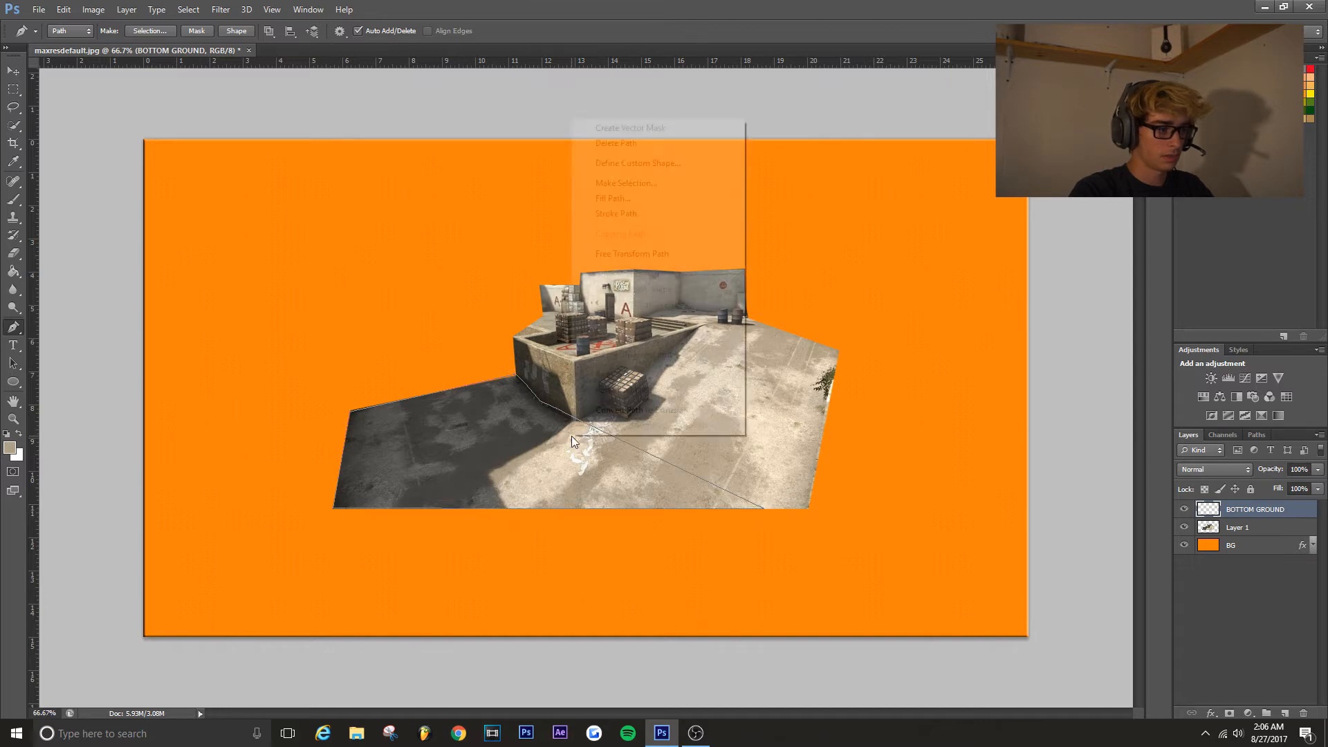
click(649, 184)
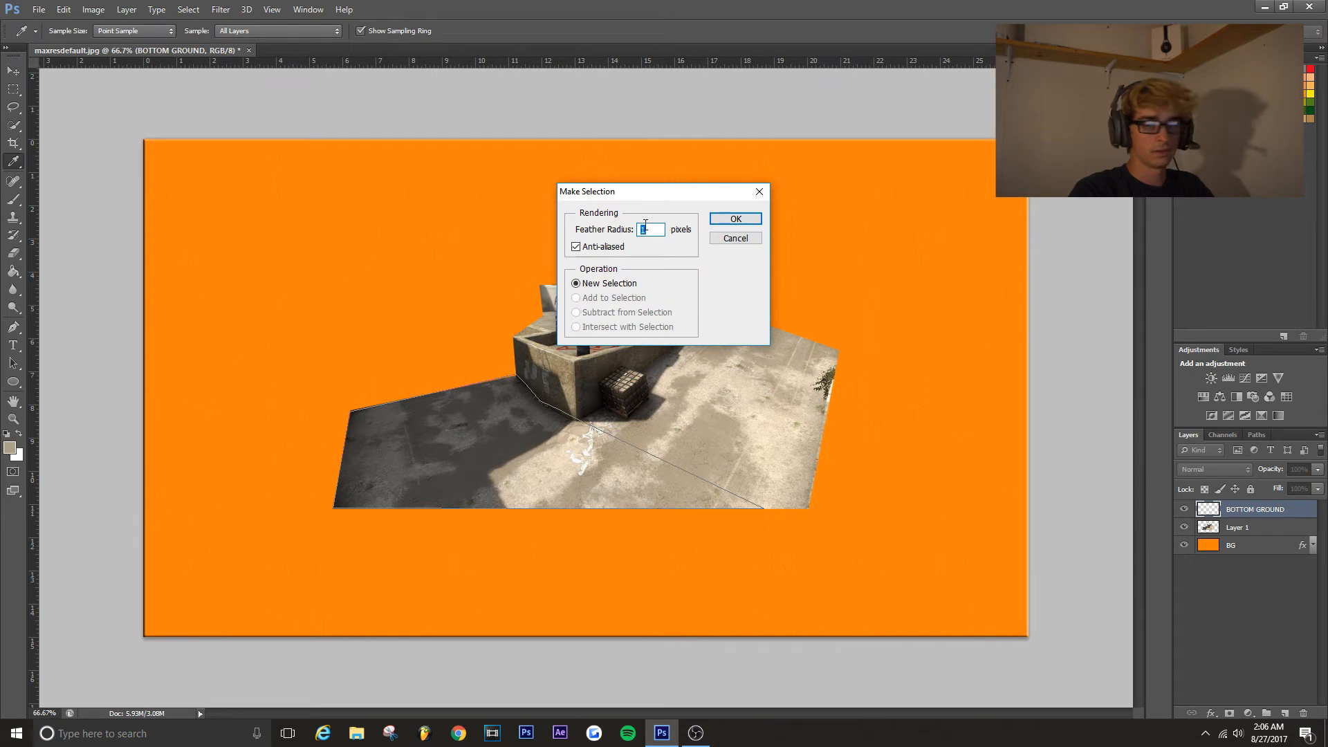
key(BackSpace)
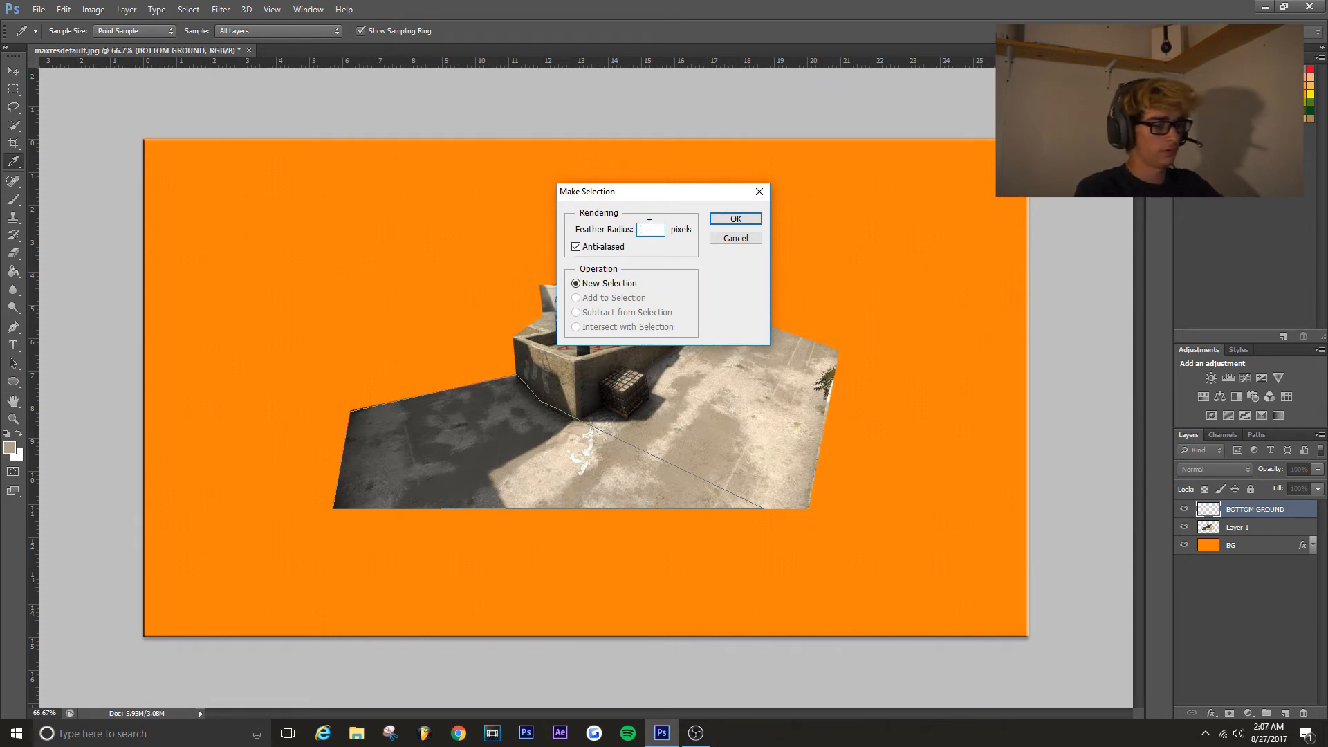
text(0)
click(732, 218)
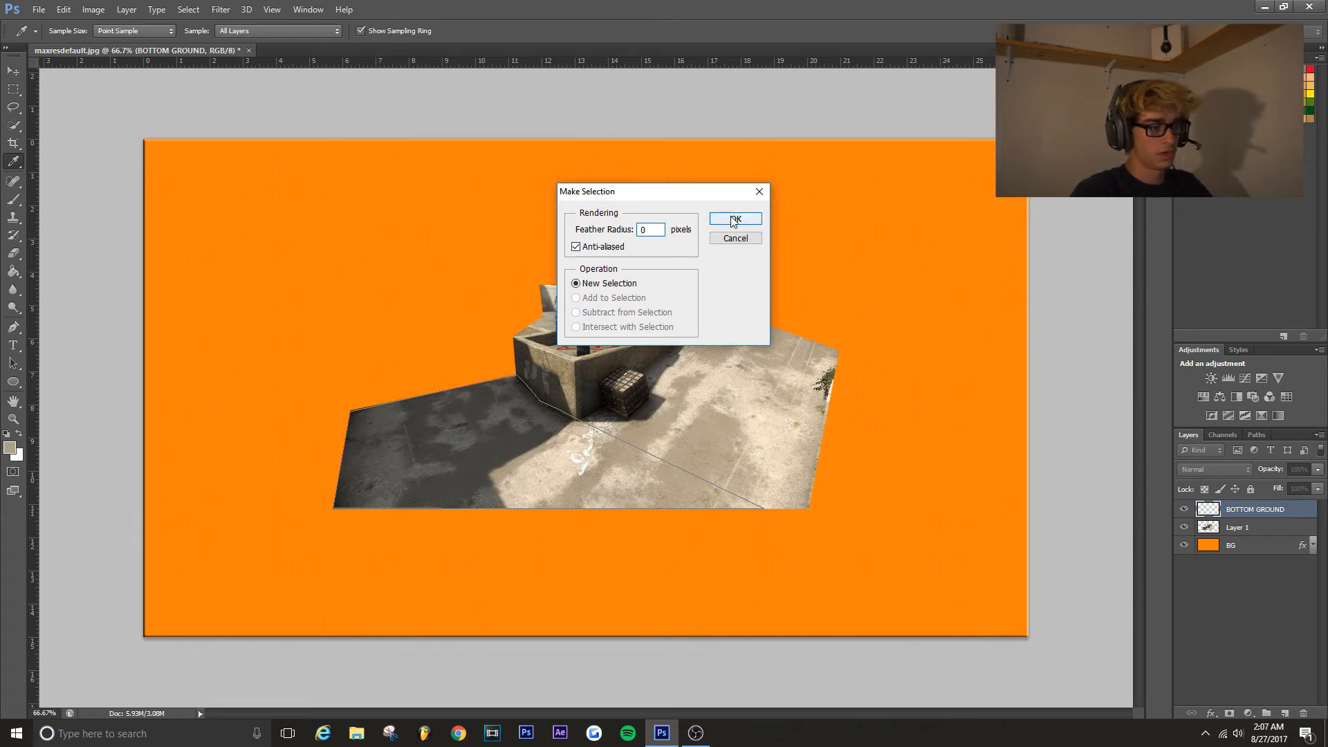
click(13, 89)
right_click(473, 477)
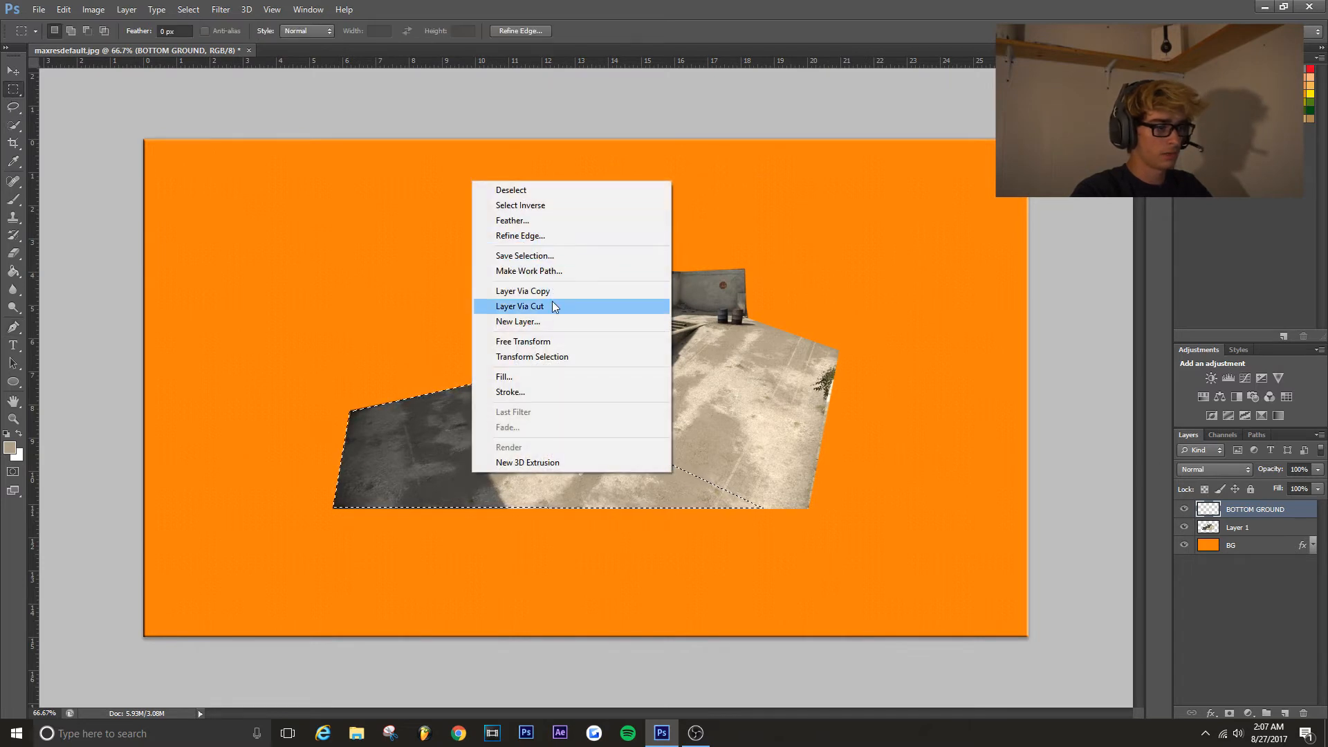
click(553, 257)
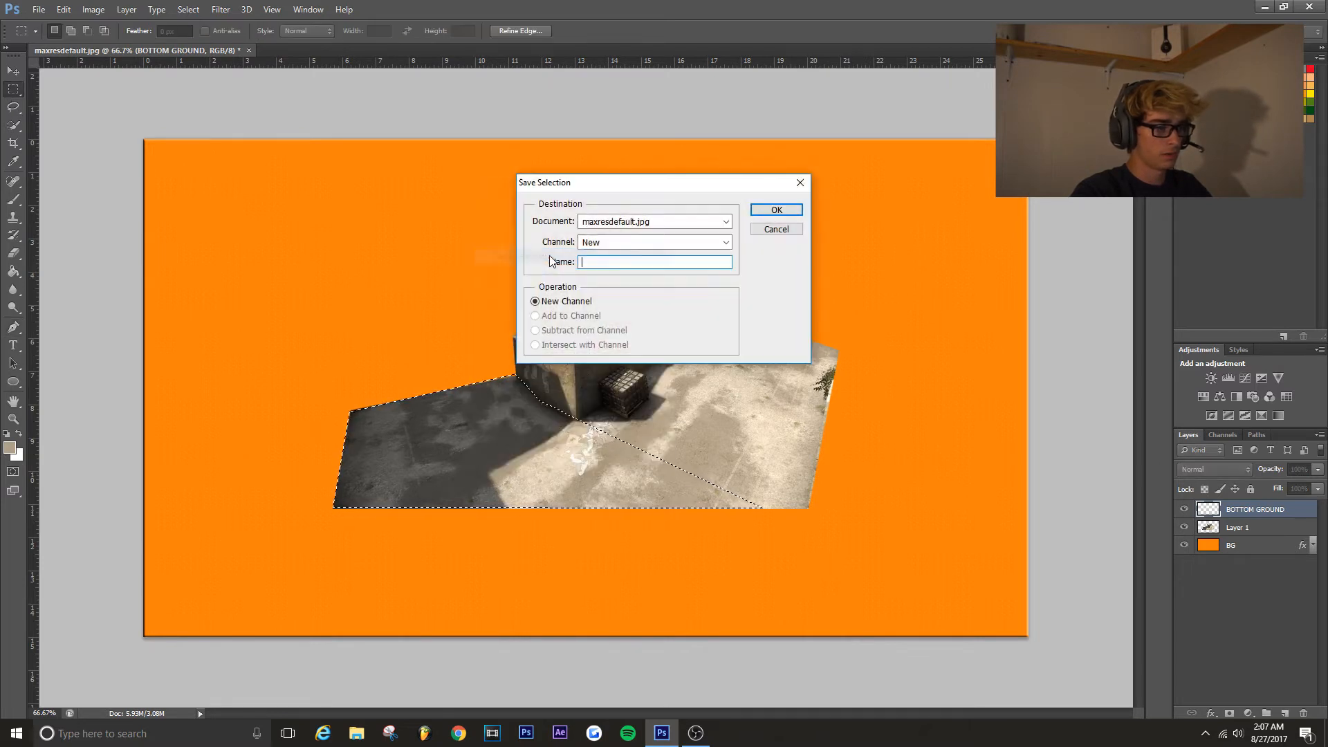
click(775, 229)
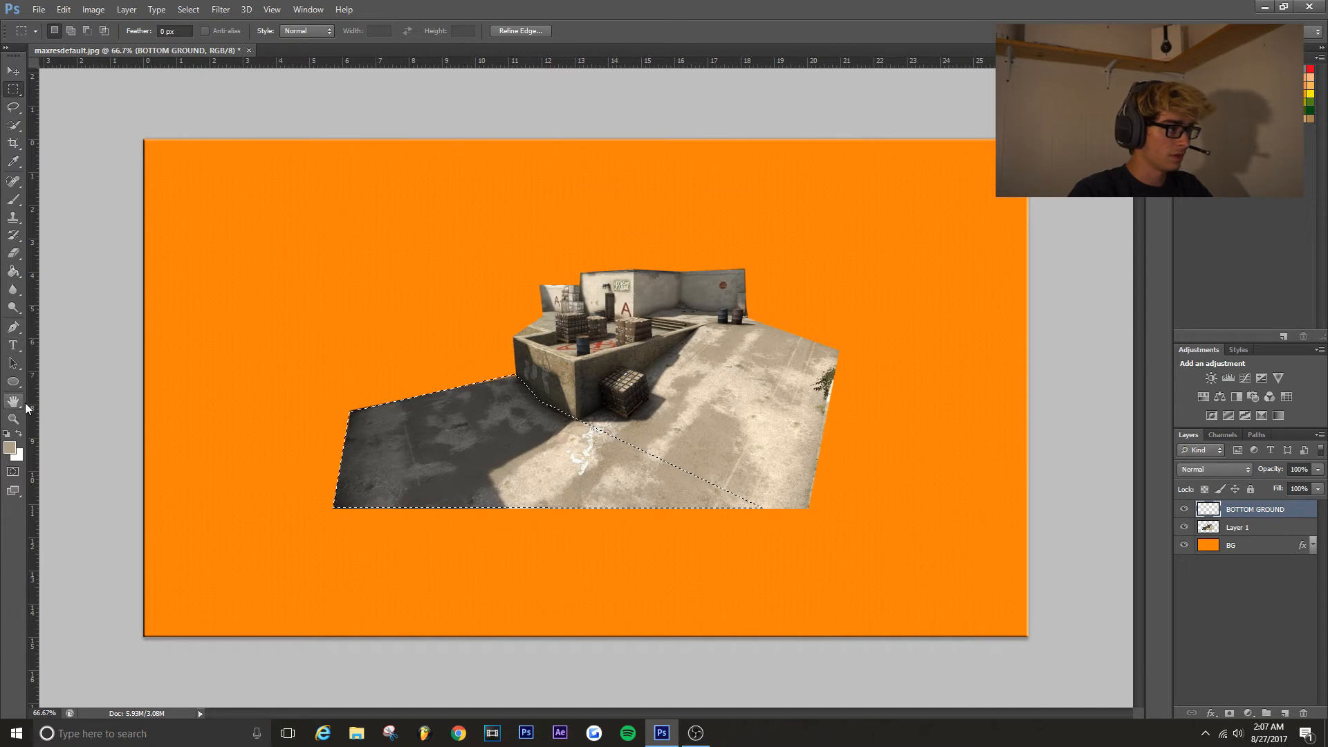
Fill the ground selection on the BOTTOM GROUND layer with the sampled beige using the Paint Bucket
click(13, 271)
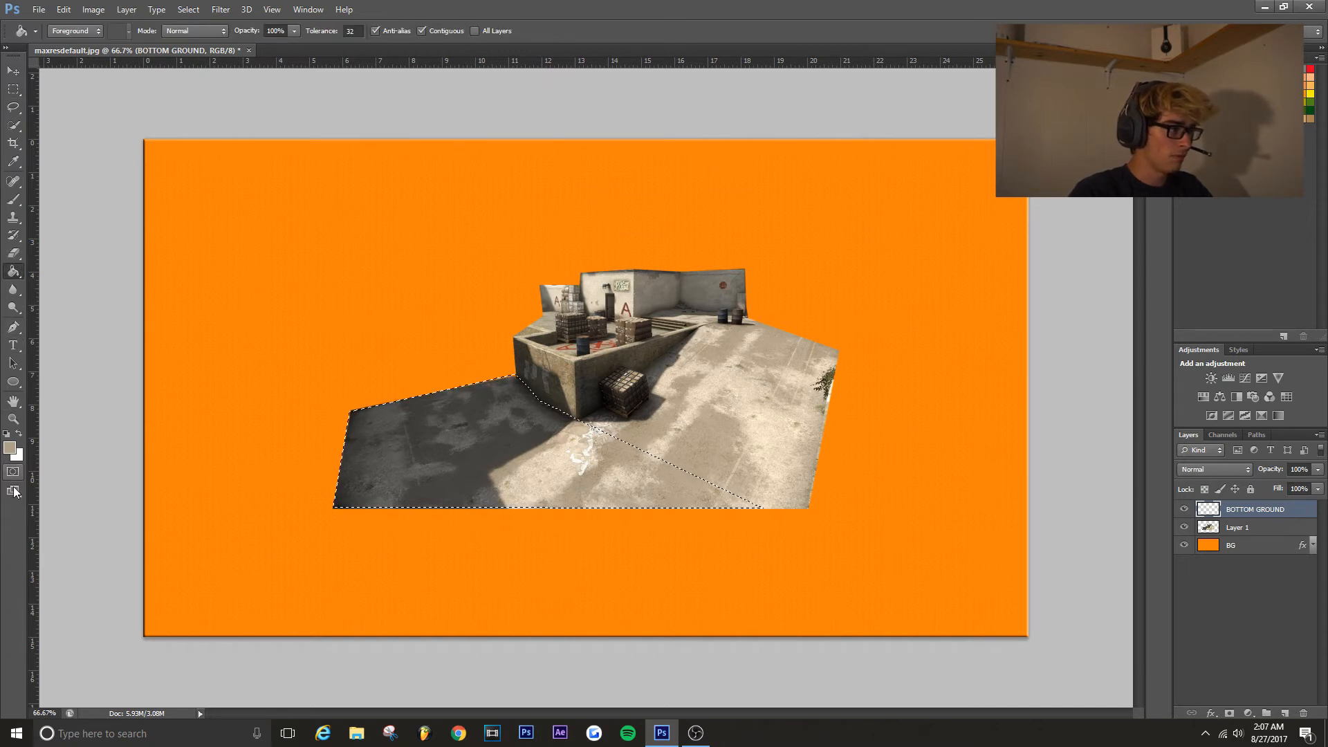
click(531, 437)
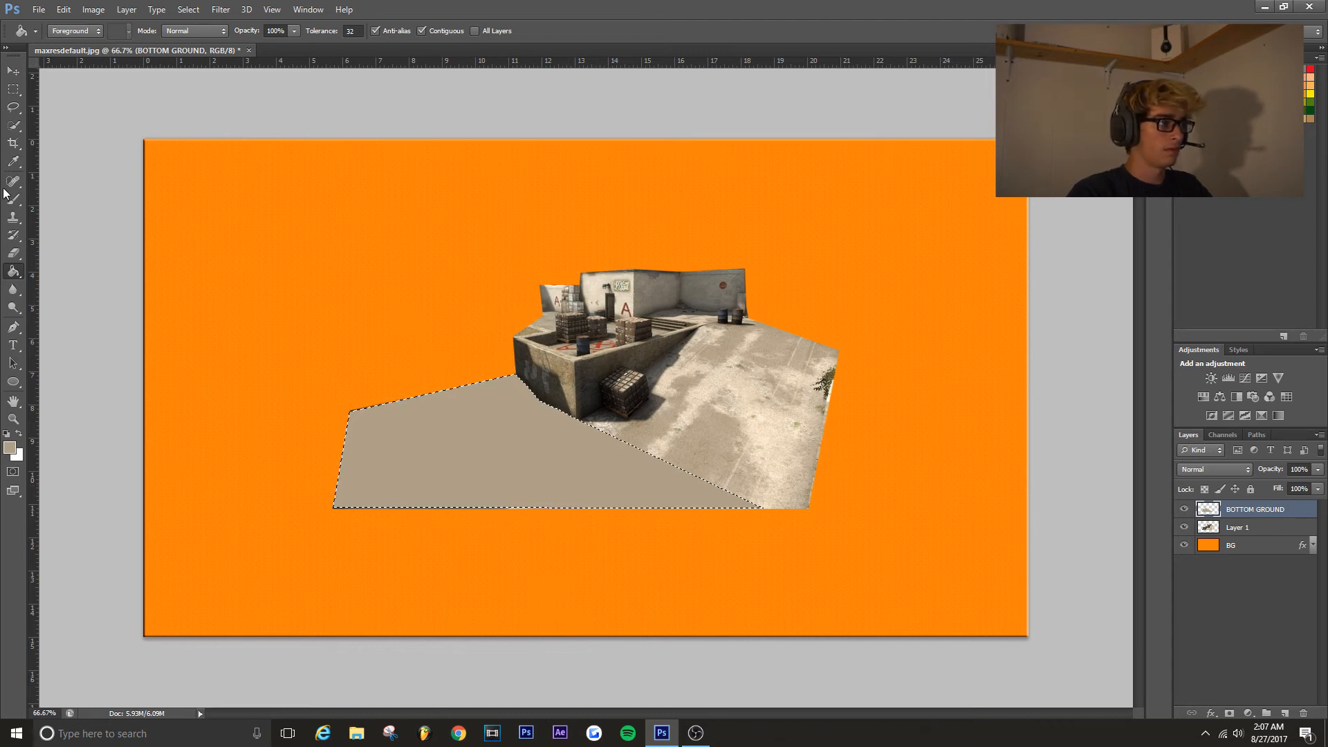
Deselect the filled lower-left ground area
click(13, 89)
right_click(341, 406)
click(373, 413)
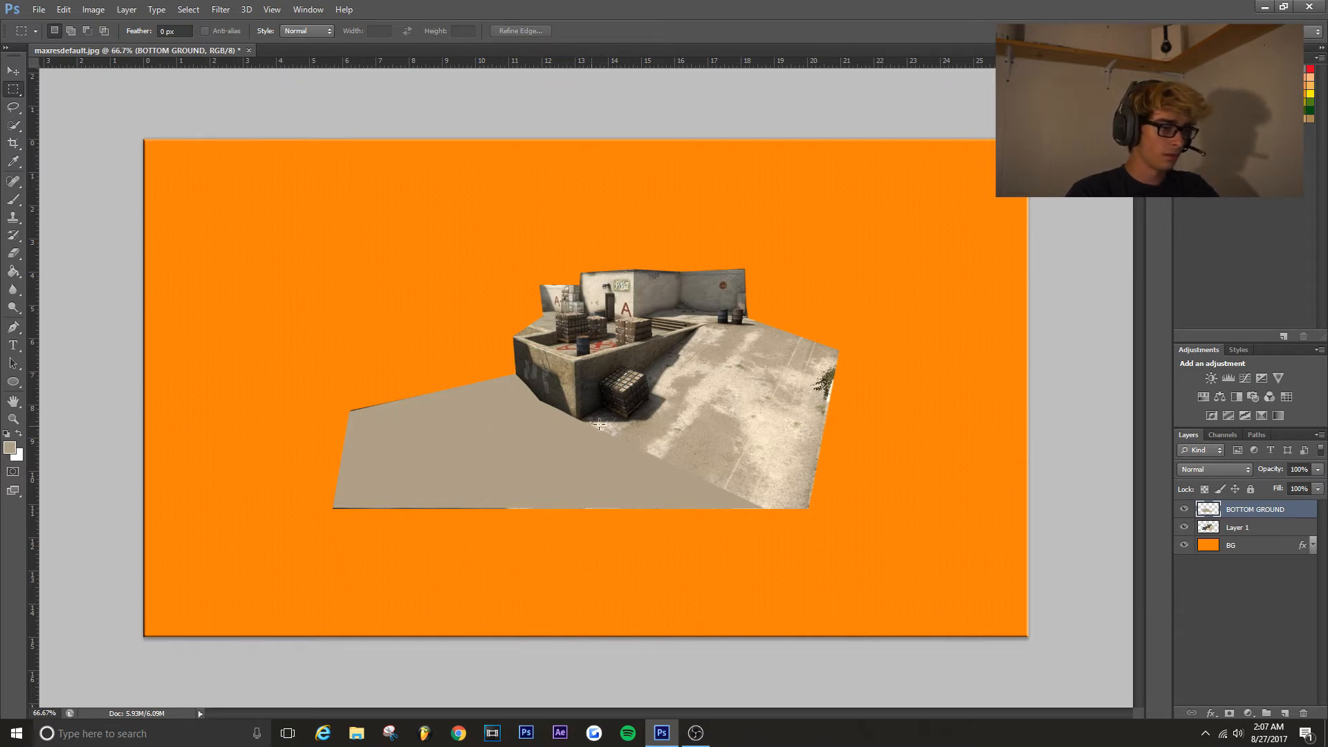
Draw a closed Pen path around the sunlit ground, following the shadow boundary, the cut-out's outer edge, the wall base and the leaning crate
click(20, 330)
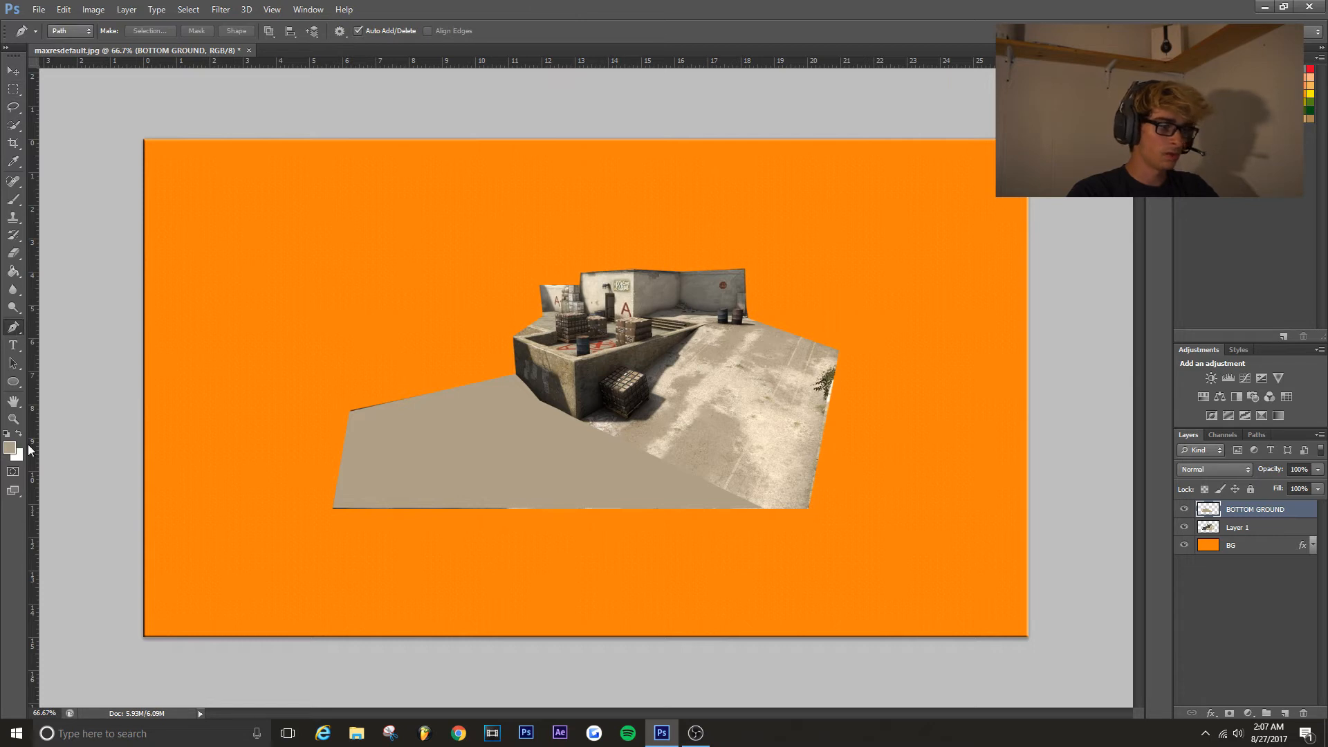
click(578, 418)
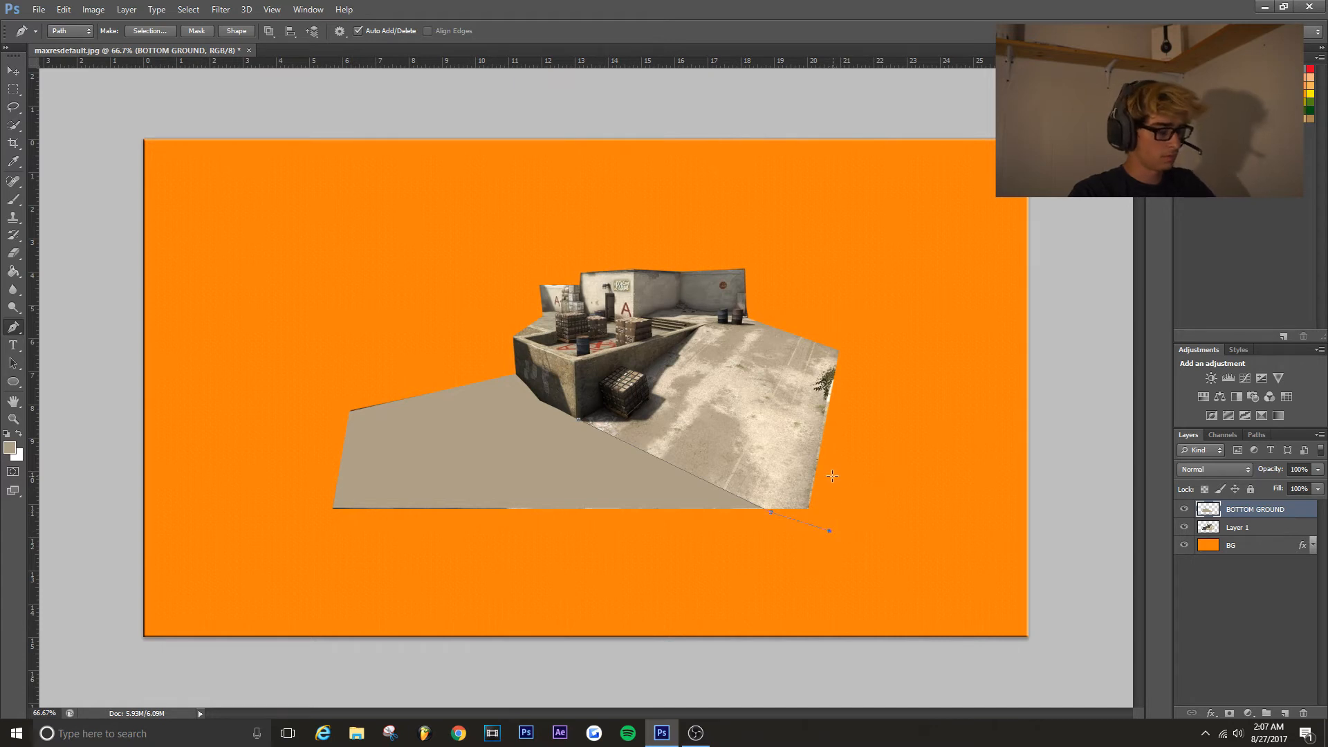
click(811, 504)
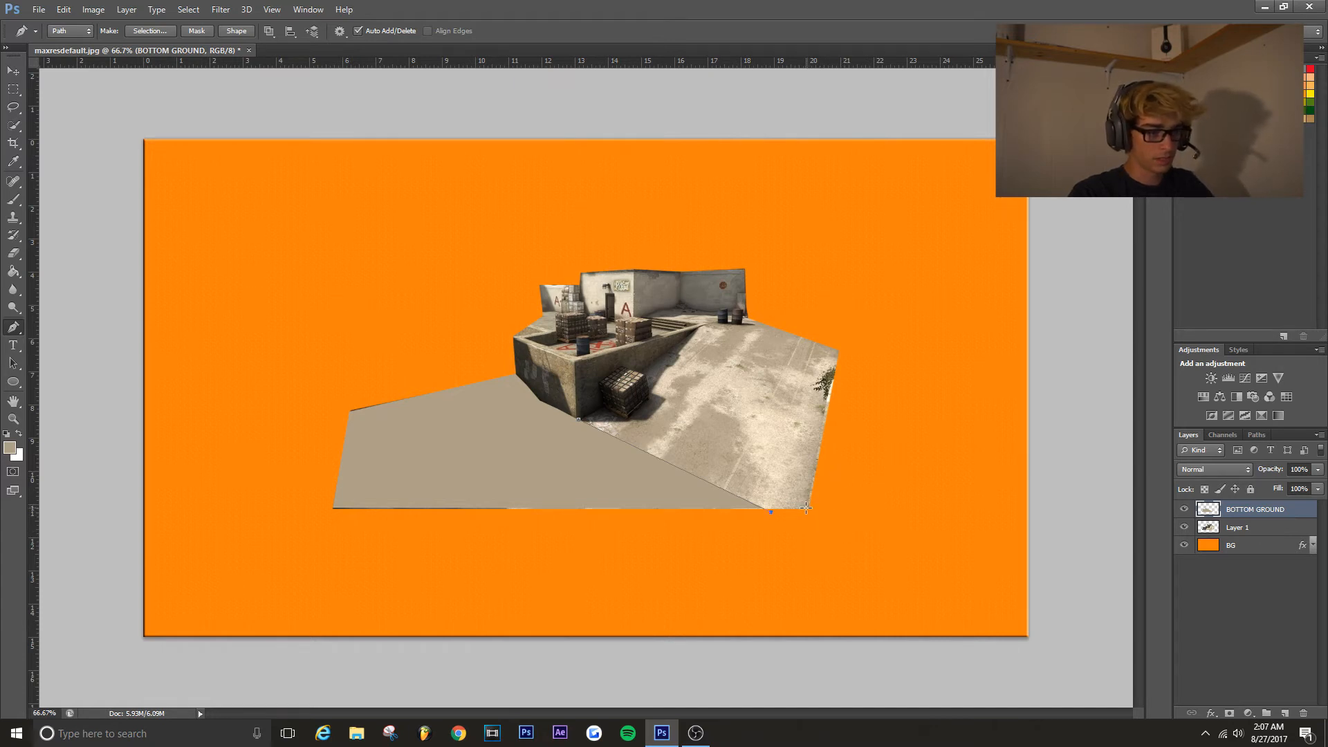
click(806, 507)
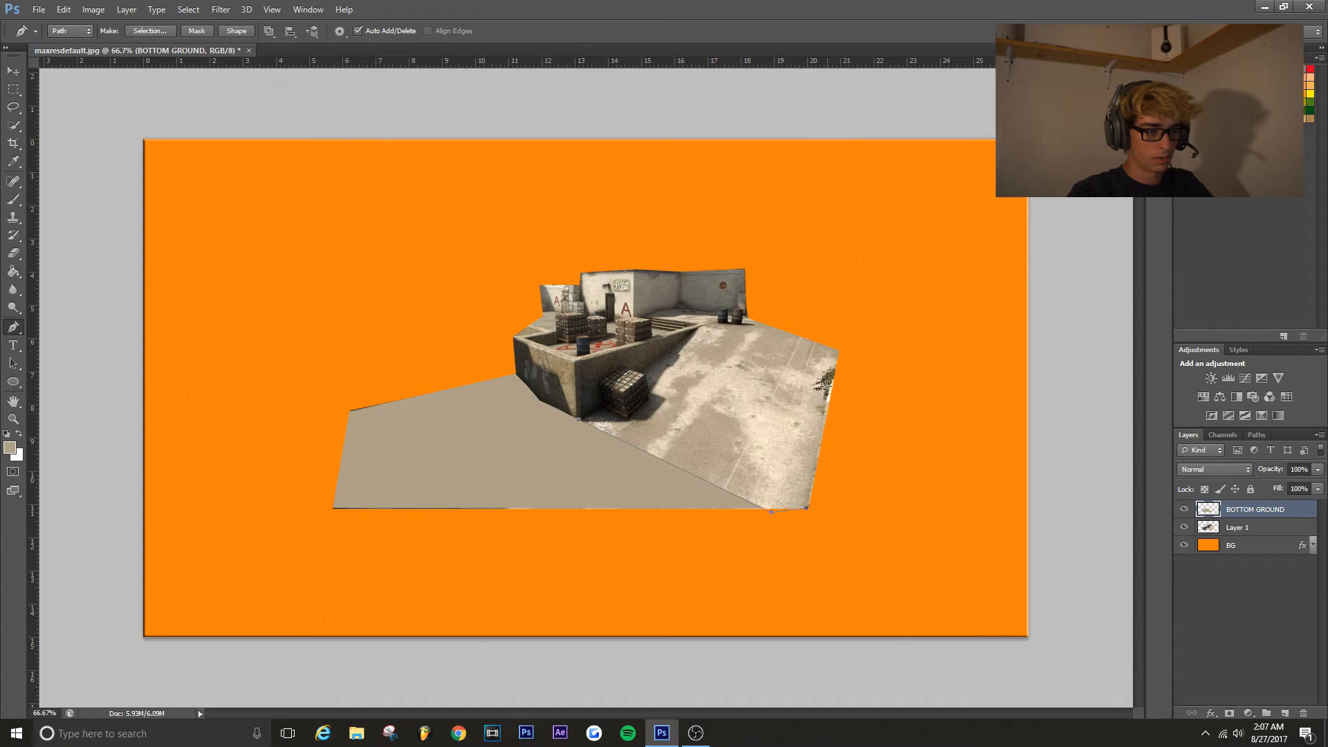
click(835, 368)
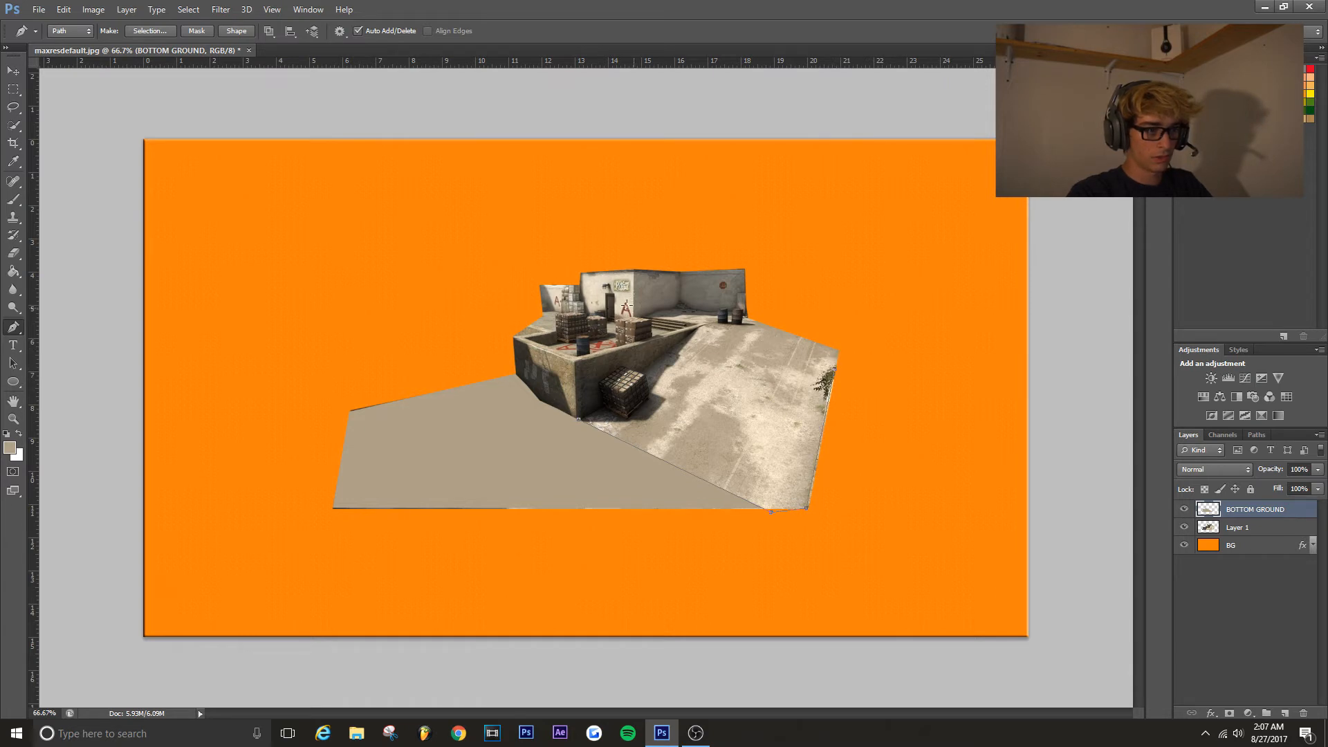
click(698, 325)
click(634, 370)
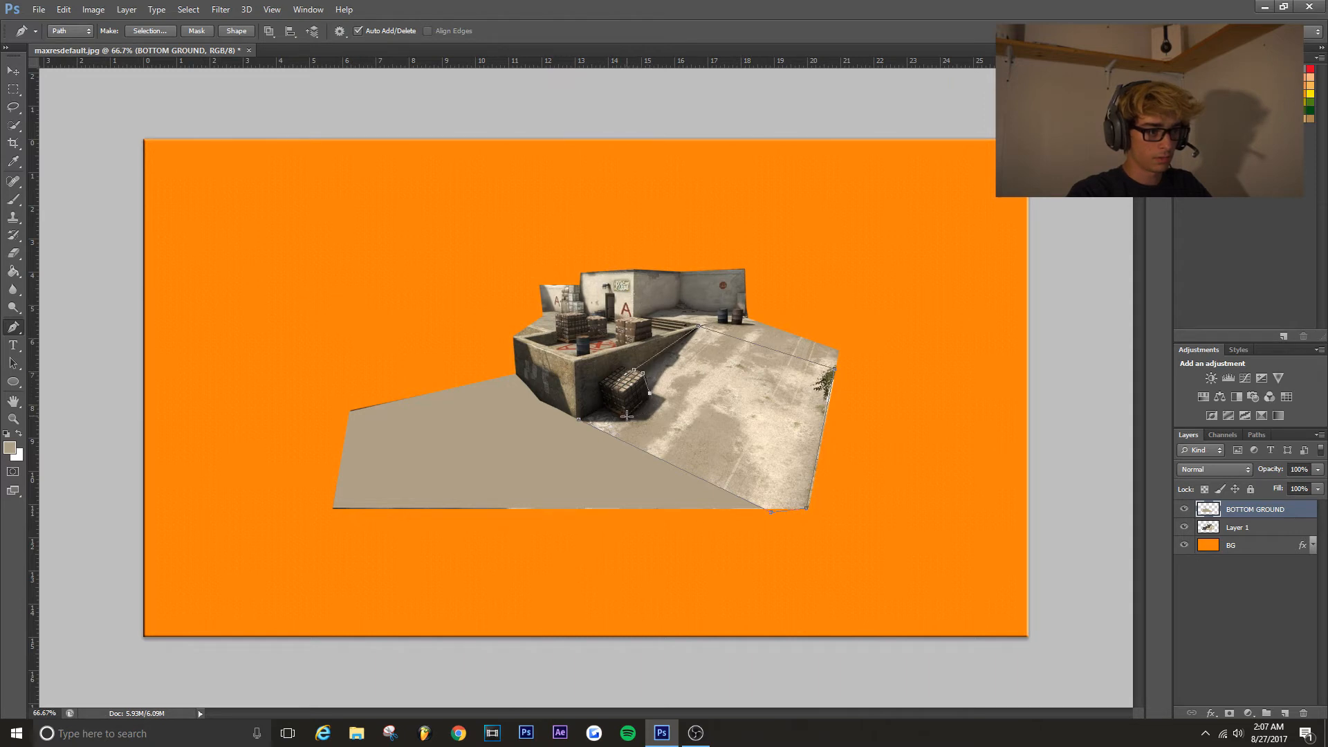
click(600, 407)
click(581, 422)
Convert the sunlit ground path into a selection
right_click(689, 425)
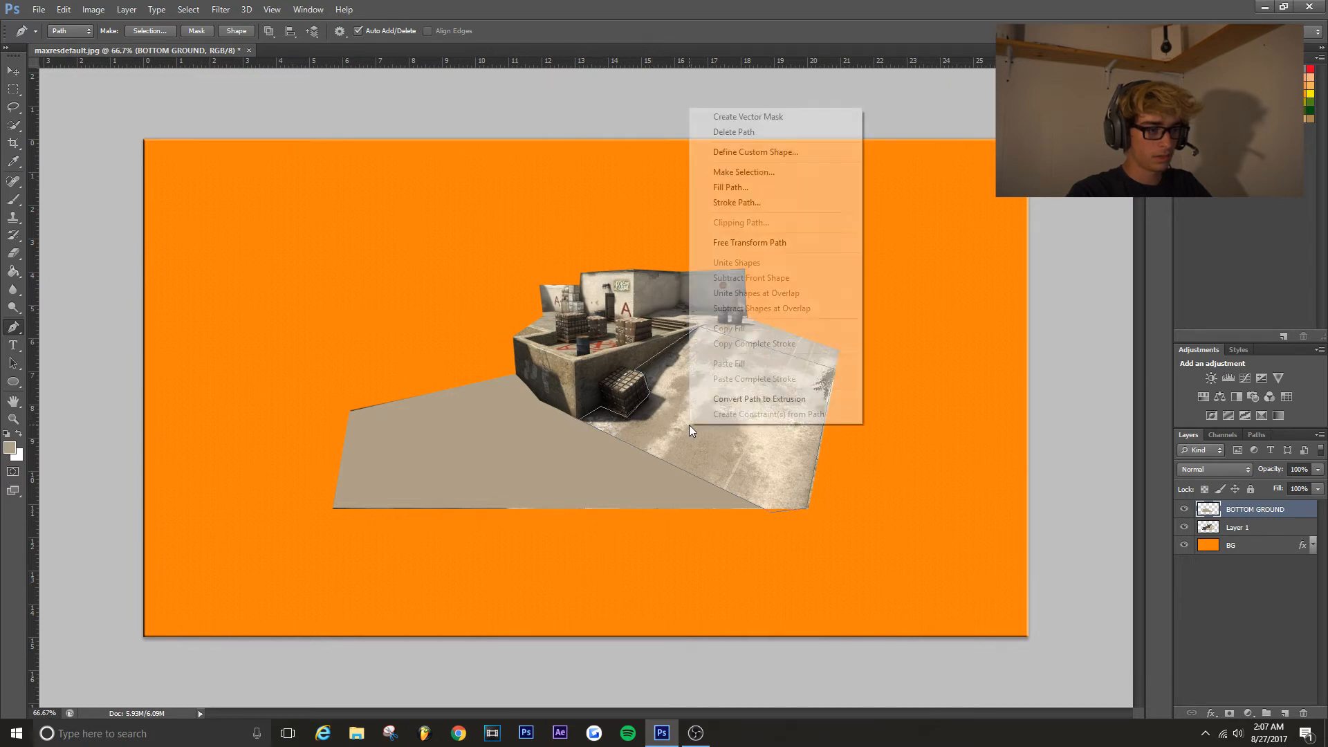
click(739, 172)
click(750, 218)
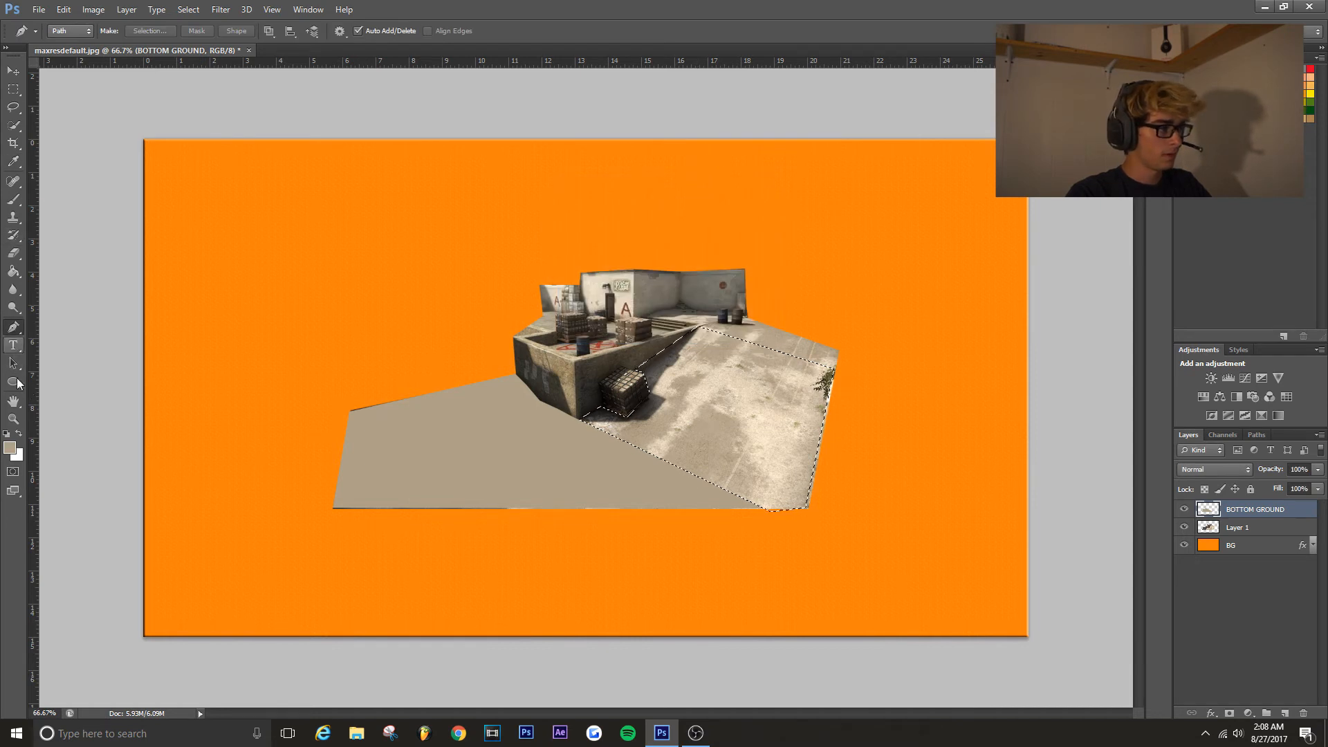
Sample a light beige from the sunlit ground with the Eyedropper and fill the selection with it using the Paint Bucket
click(13, 161)
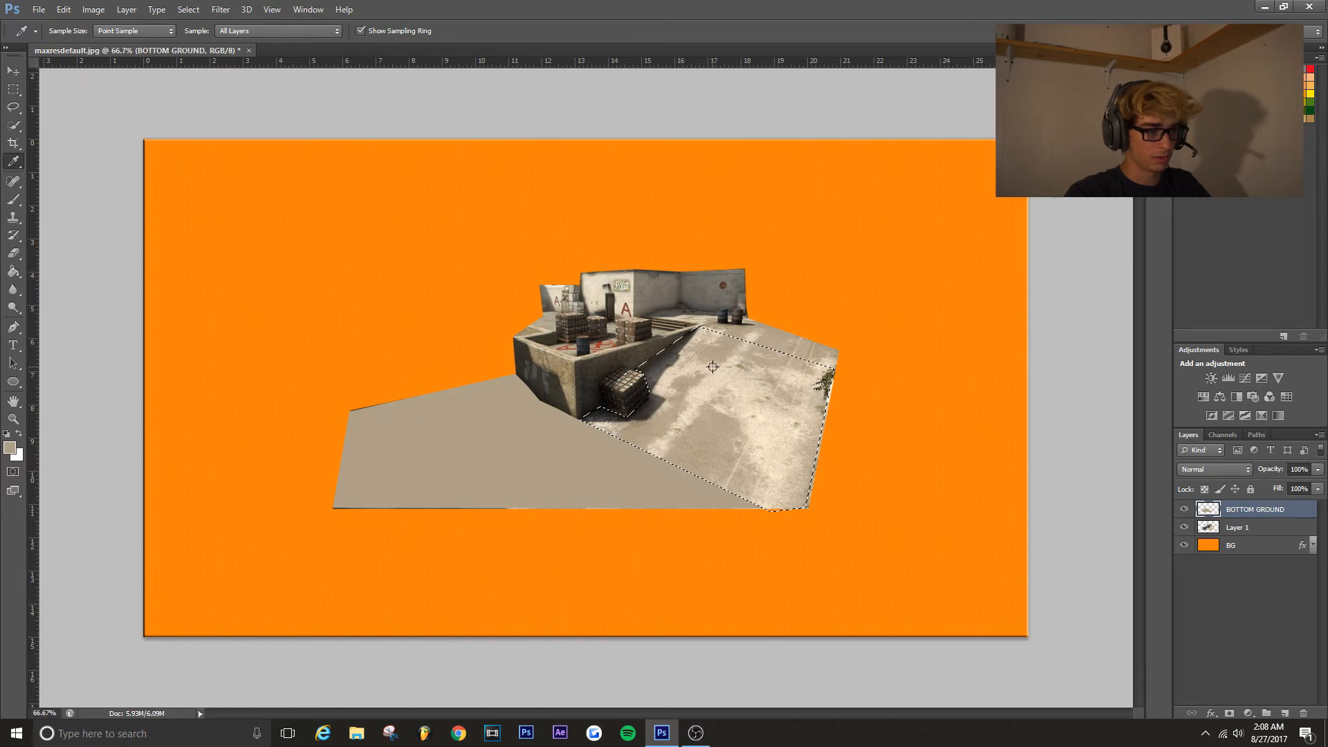
click(712, 366)
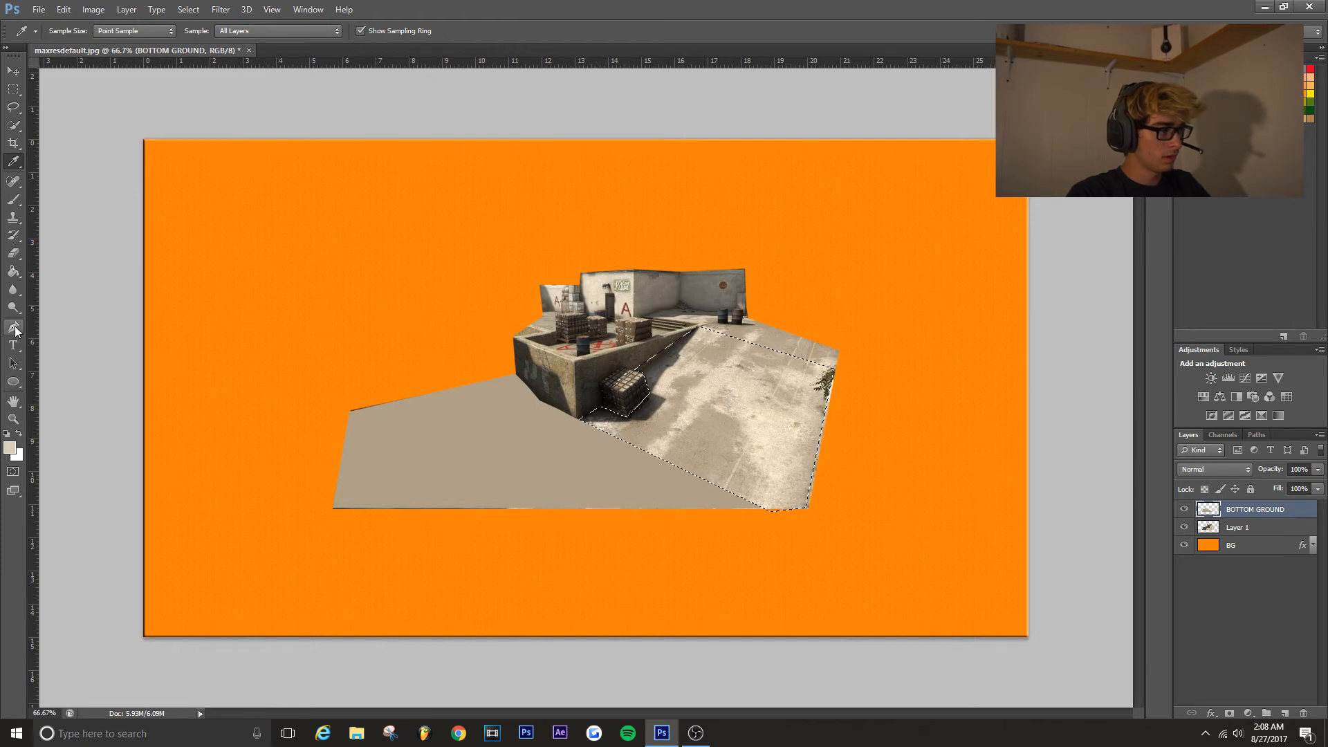
click(13, 271)
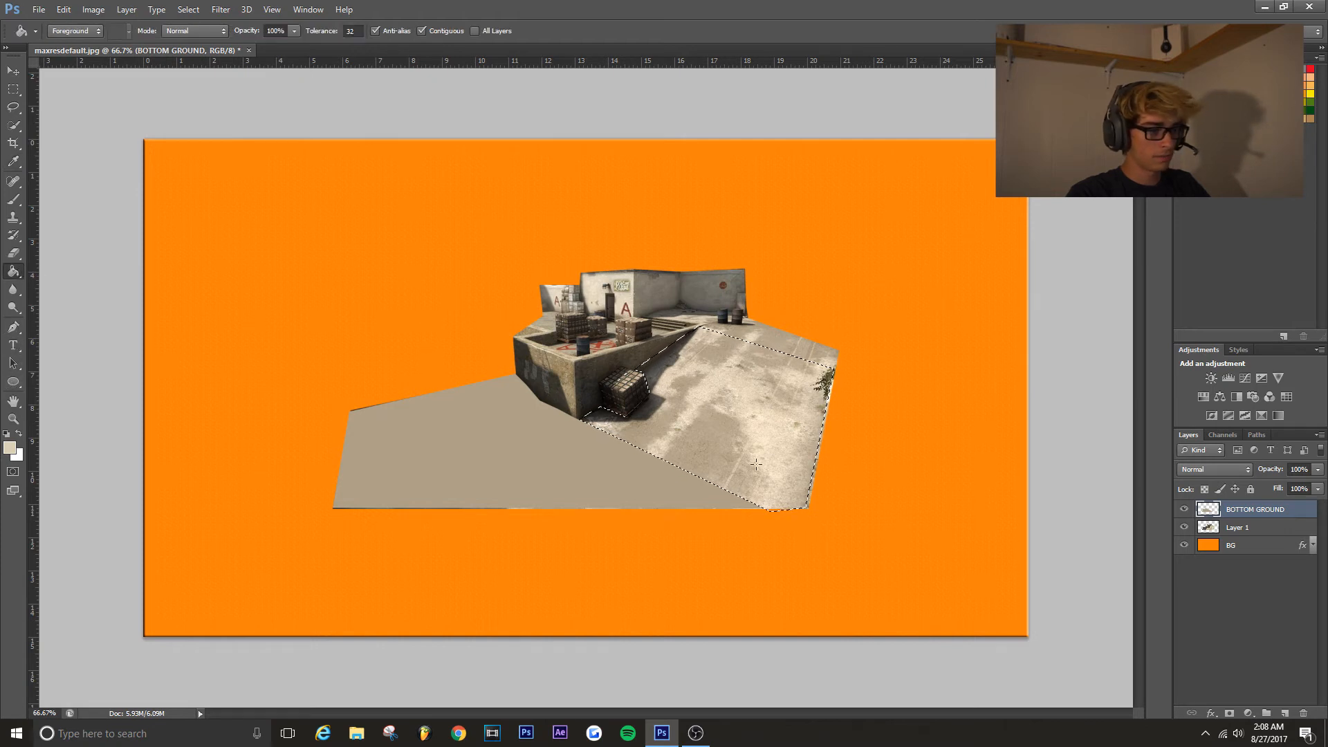
click(695, 388)
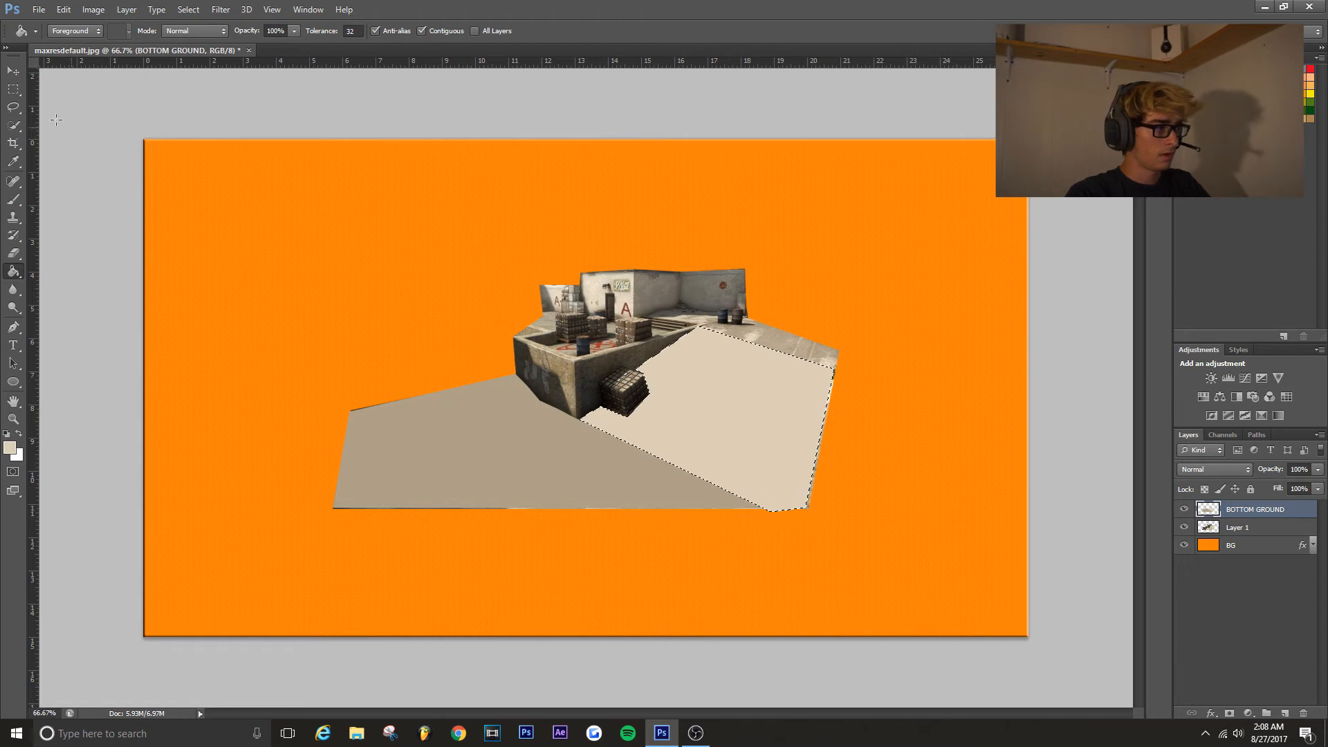
Clear the selection around the light beige ground
click(14, 89)
right_click(699, 399)
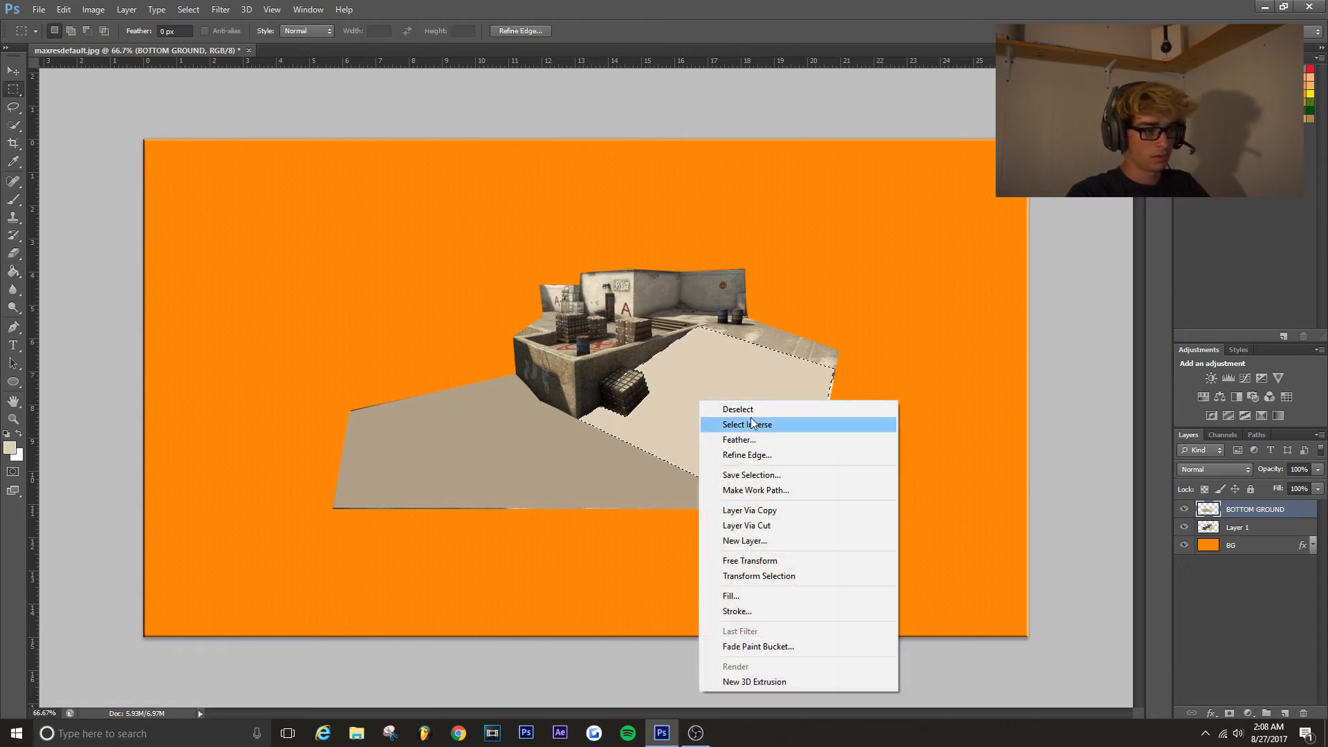
click(754, 423)
right_click(738, 407)
click(754, 416)
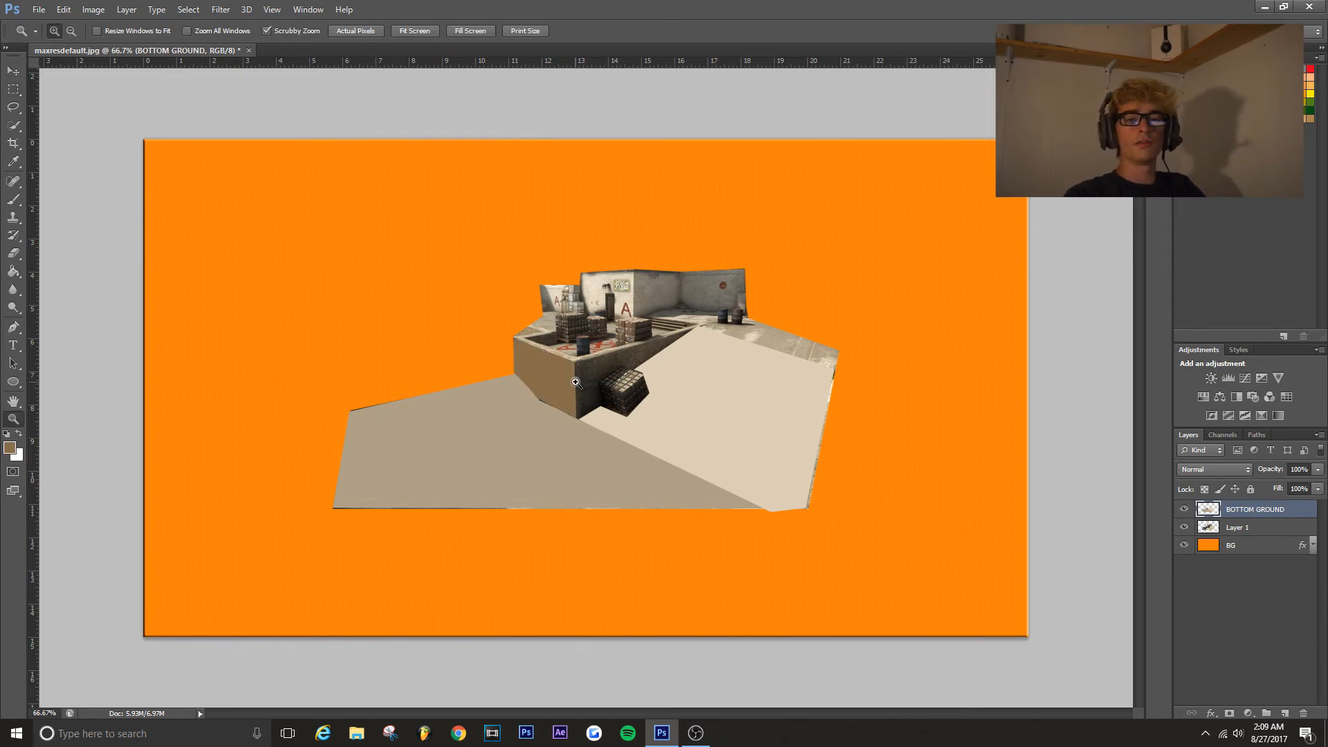
Start a Pen path on the dark platform wall, tracing down its front corner, along its base and around the leaning crate's upper edges
click(576, 382)
click(585, 361)
click(584, 362)
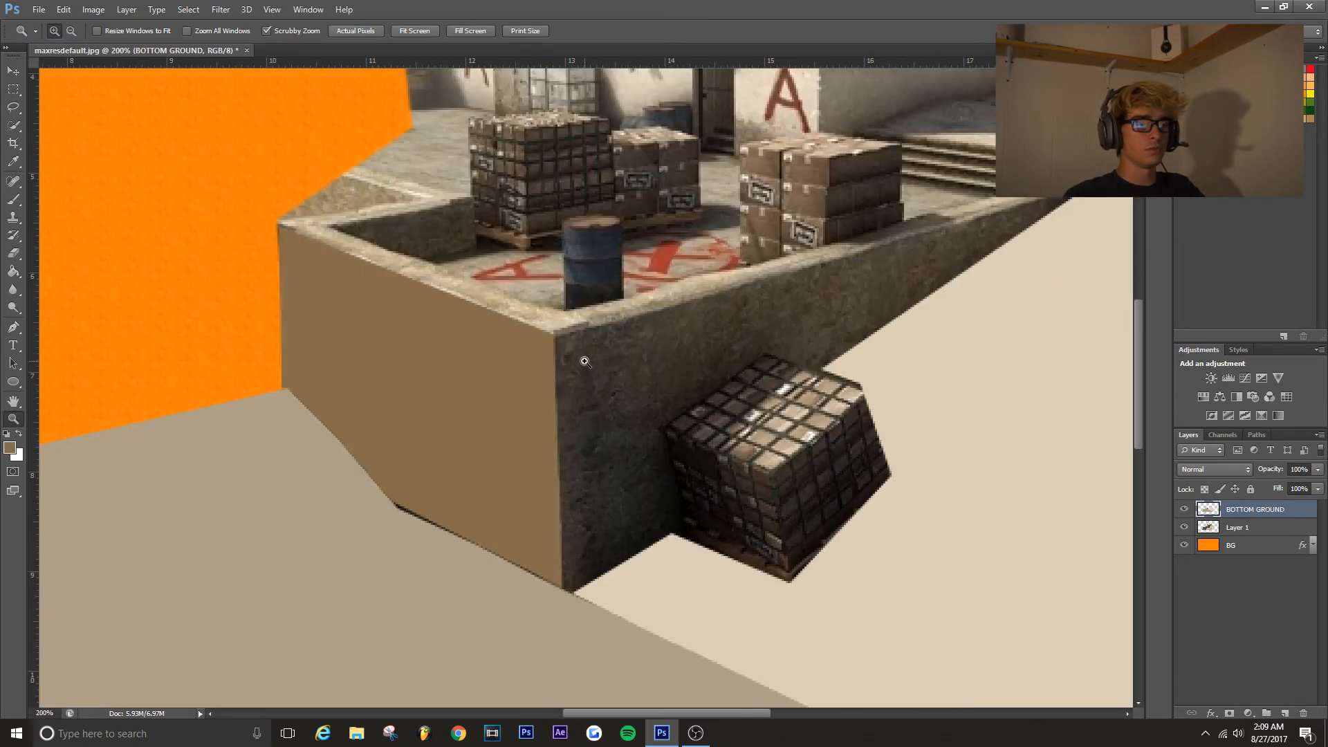
click(553, 321)
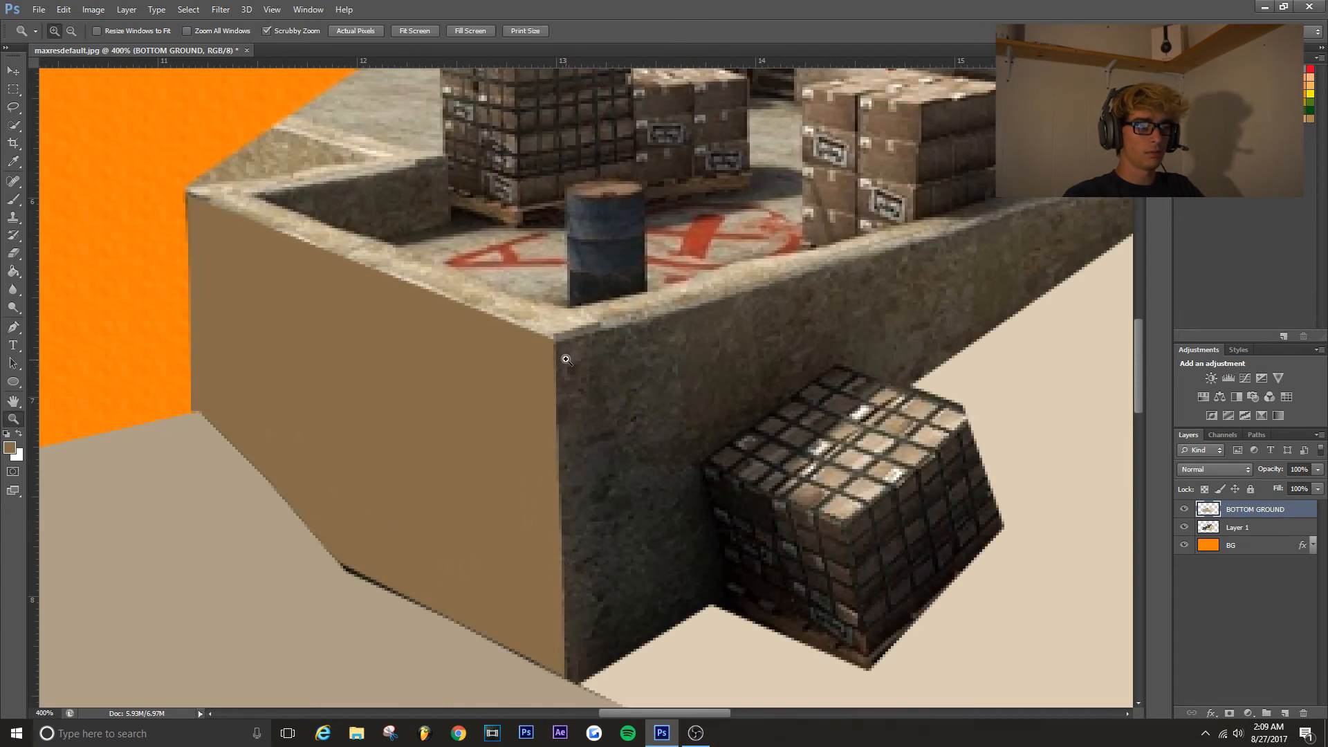
click(556, 344)
key(p)
click(554, 339)
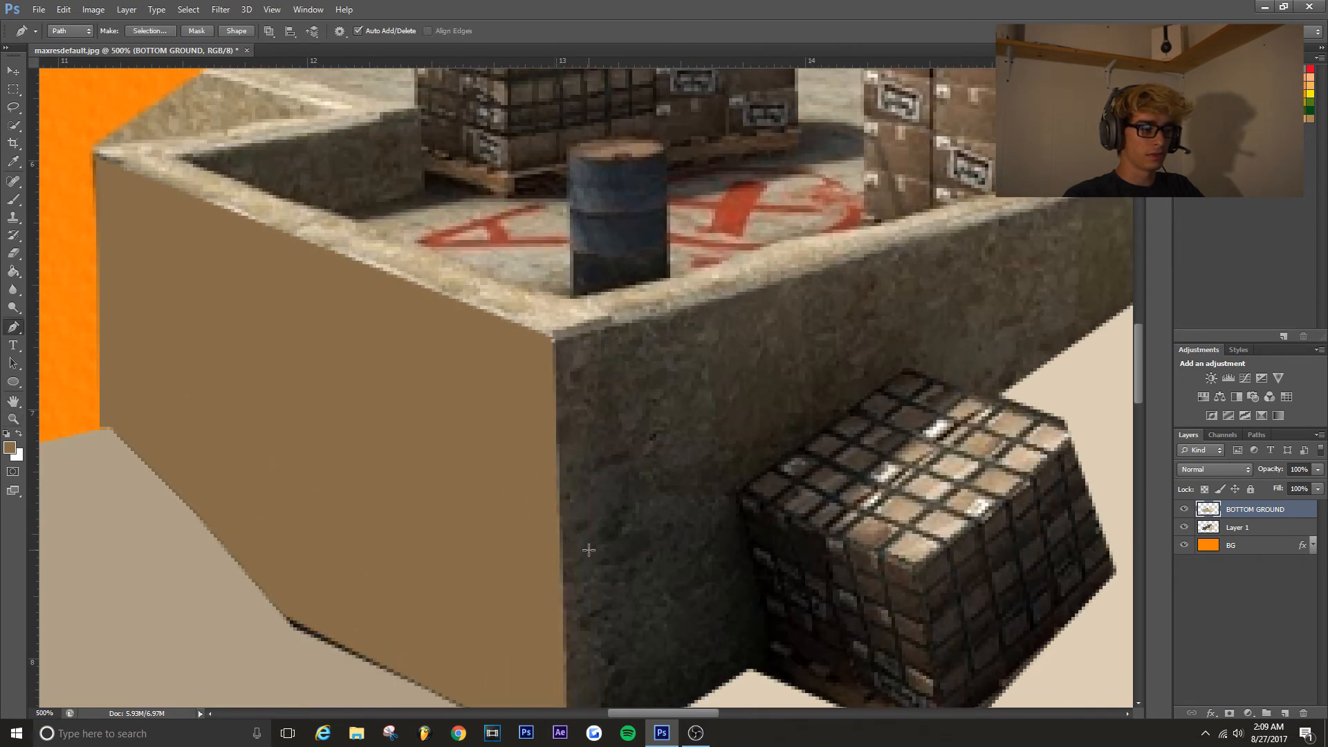
scroll(584, 551, down, 3)
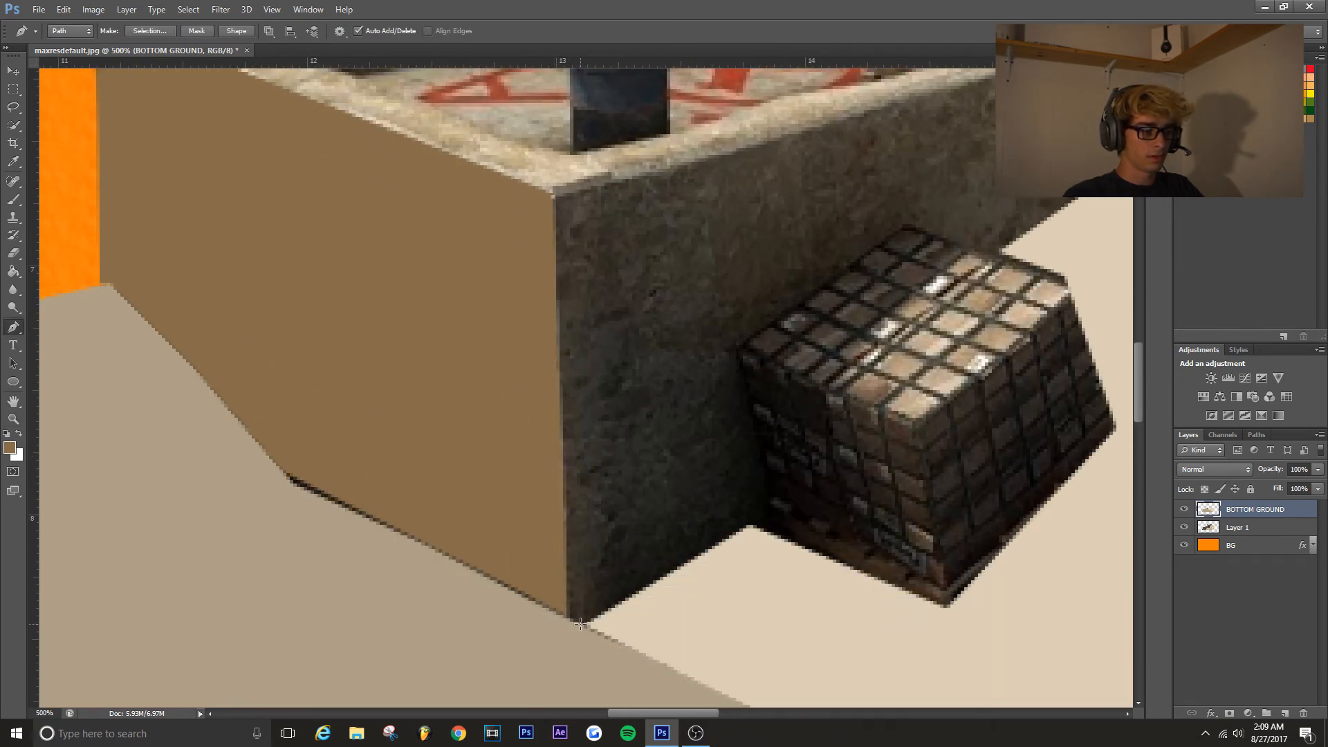
click(566, 616)
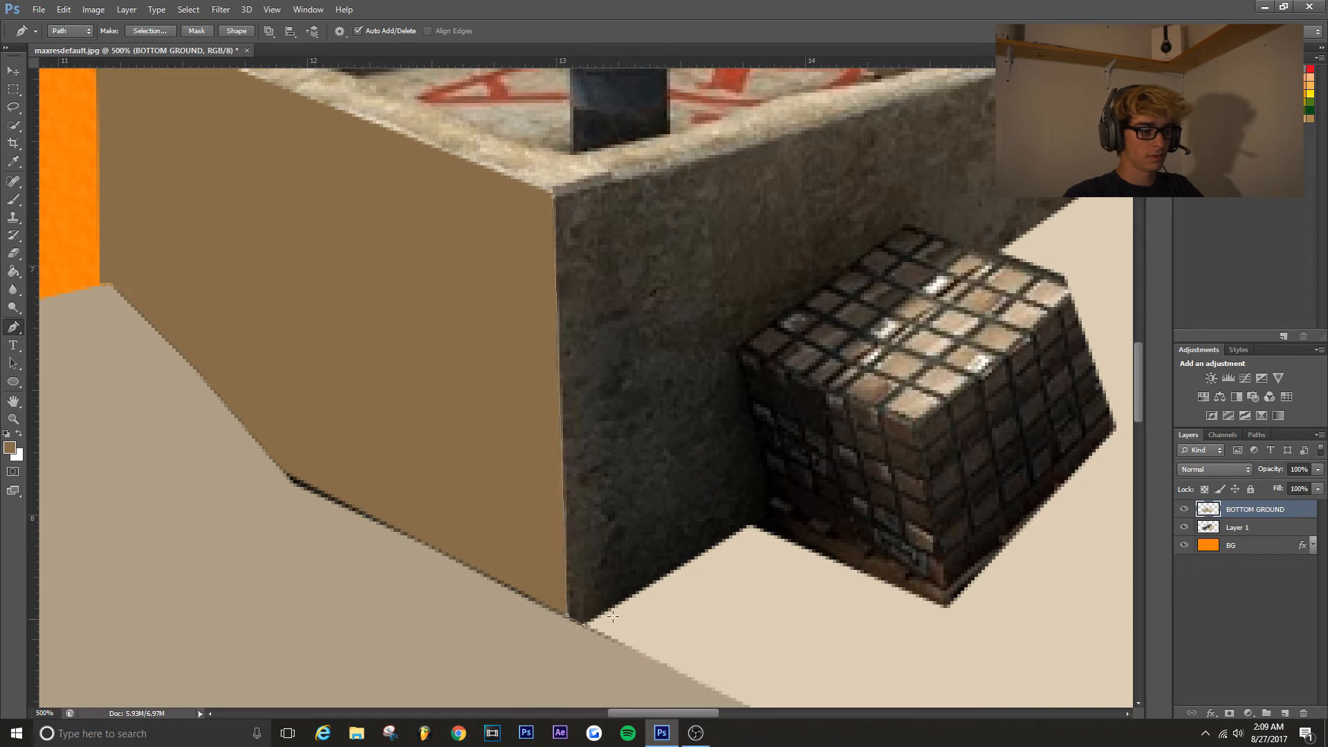
click(771, 500)
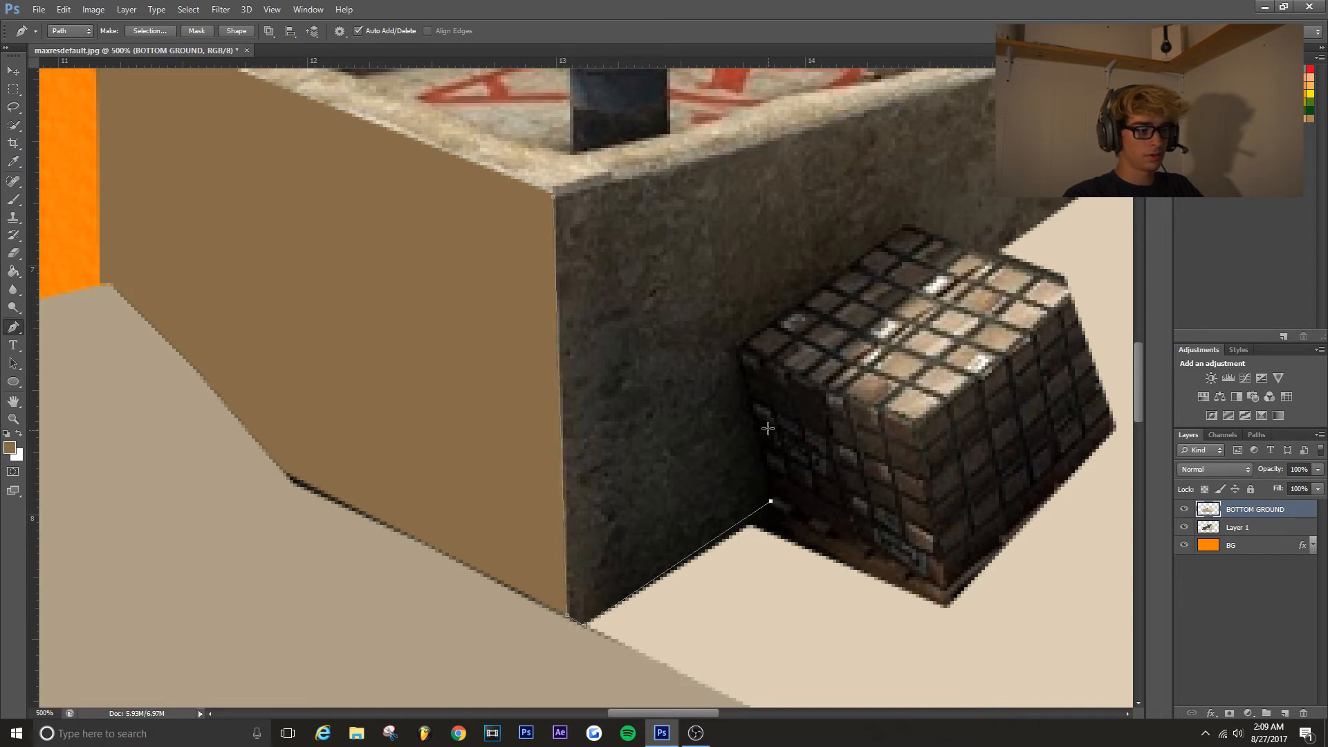
click(739, 349)
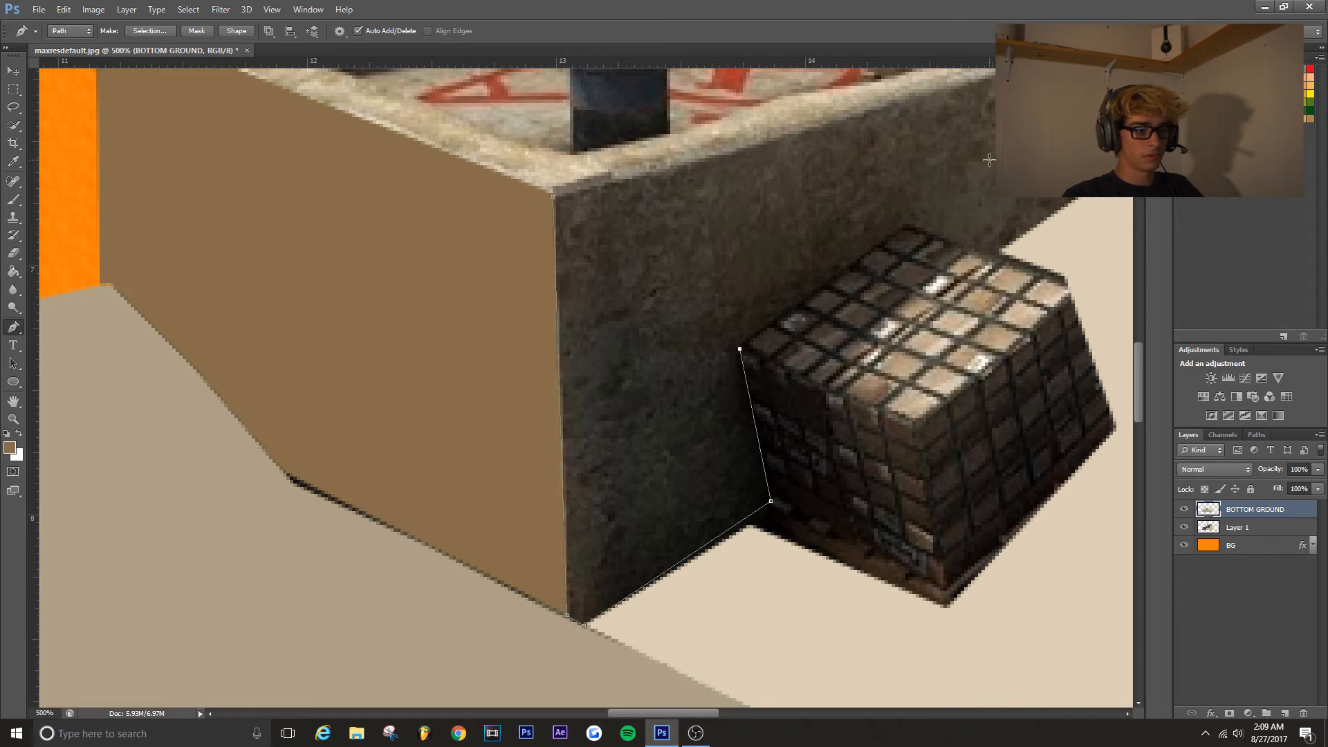
click(906, 224)
click(992, 253)
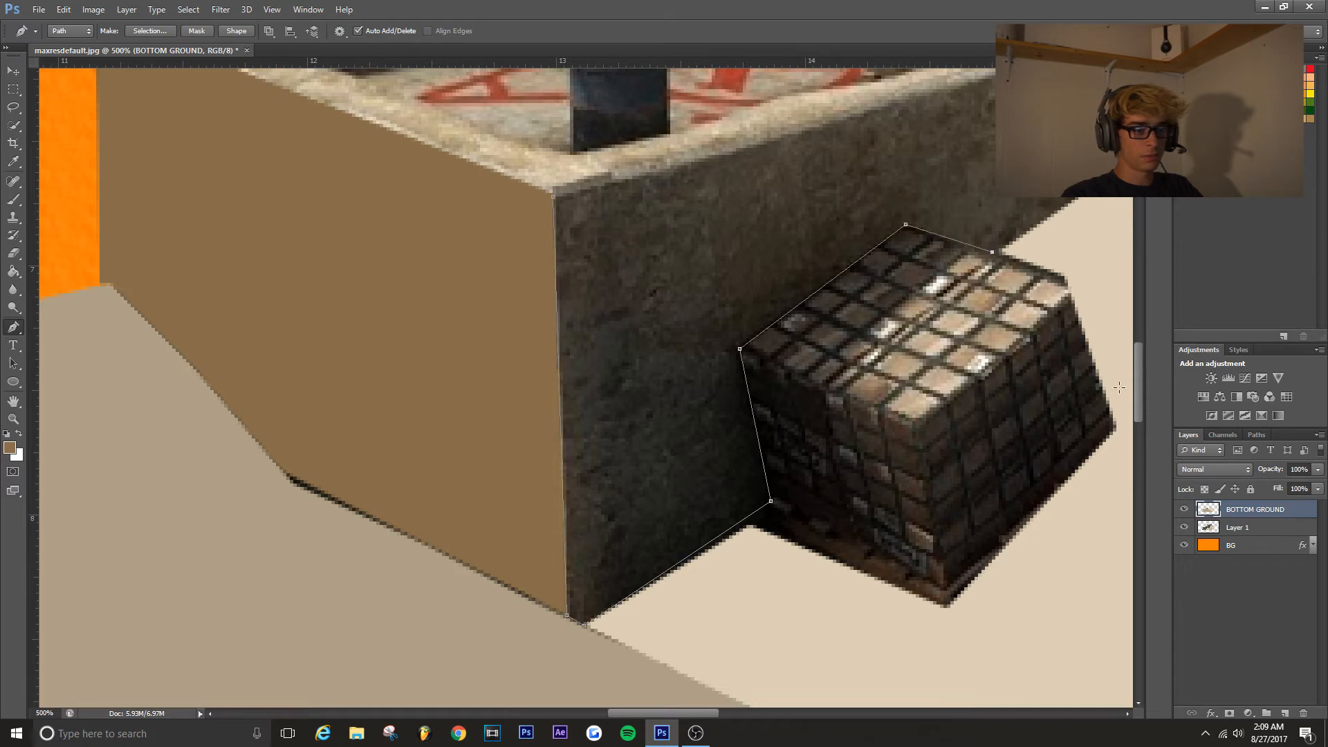
Extend the dark wall's Pen path from the crate along the ground edge to the wall's far end
drag(671, 716, 749, 719)
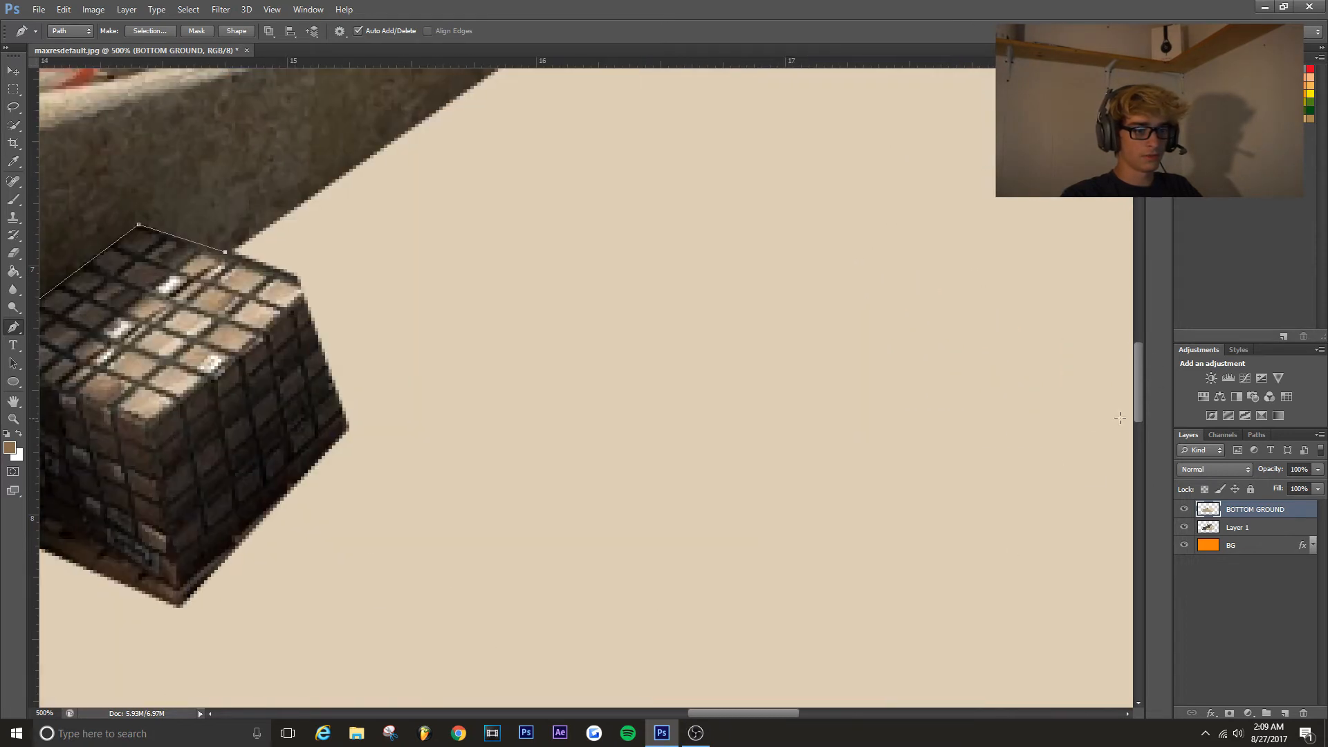
drag(1137, 384, 1132, 327)
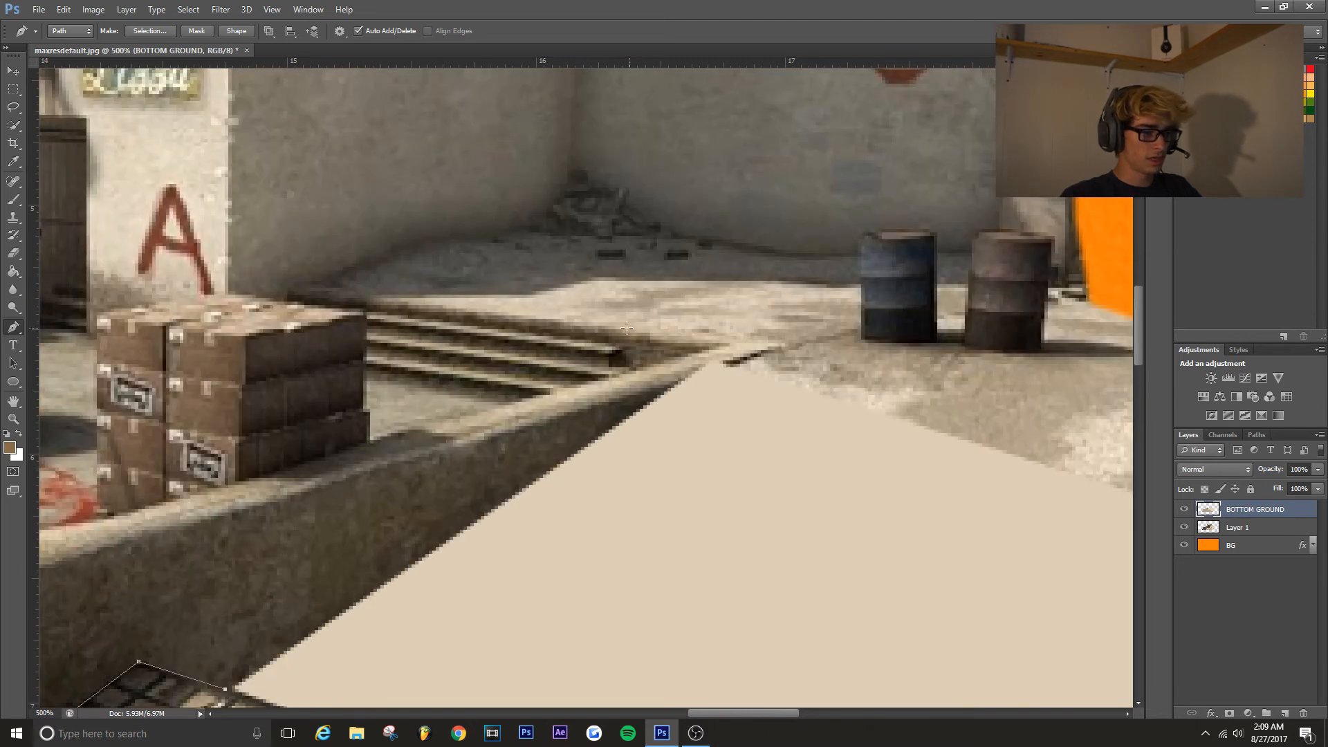
click(696, 373)
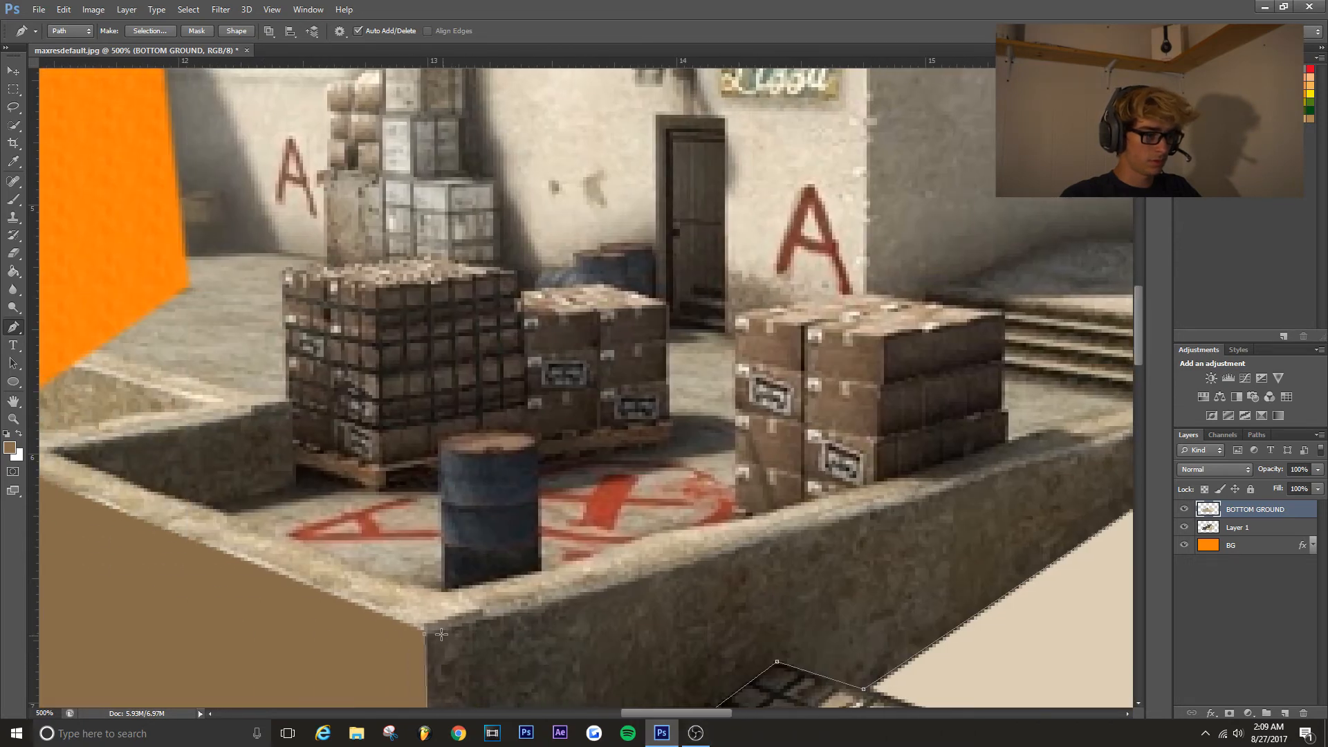
key(ctrl+0)
key(i)
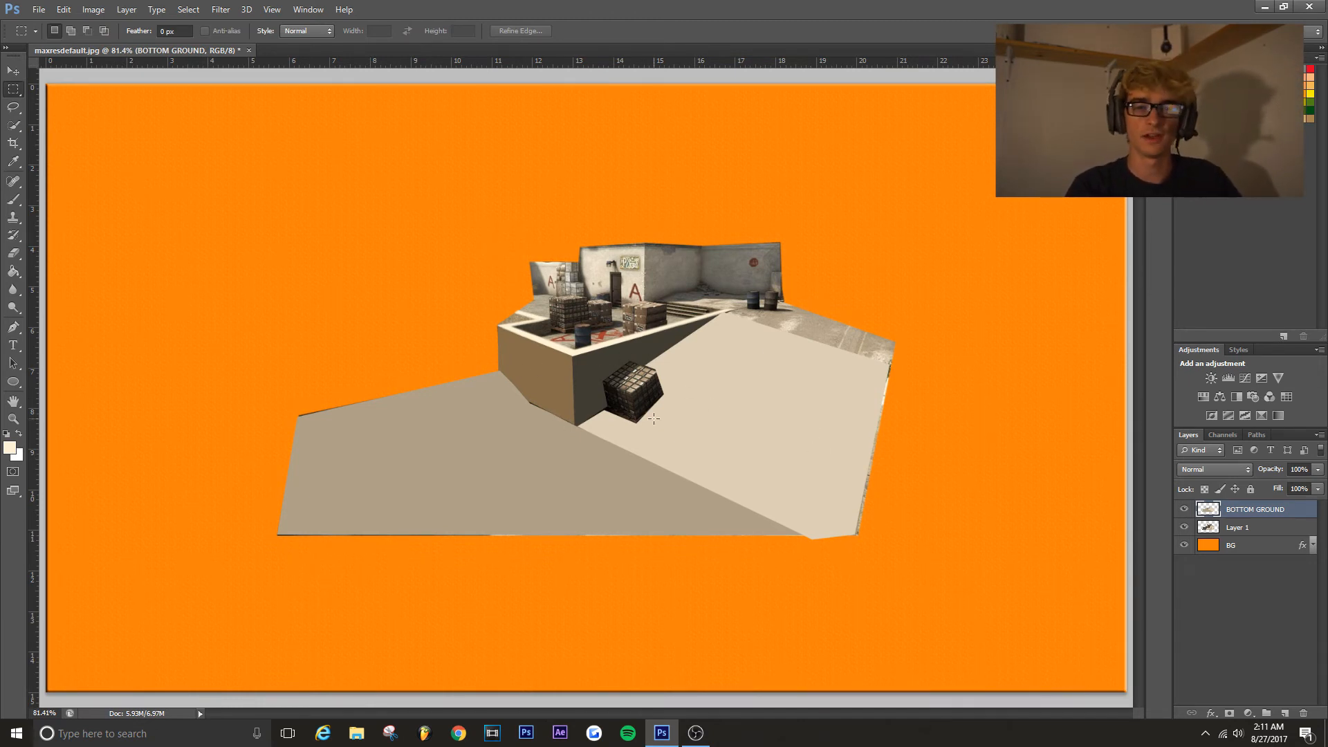
Compare the flat shapes with the Layer 1 cut-out by toggling its visibility, and leave Layer 1 selected and hidden
click(1184, 527)
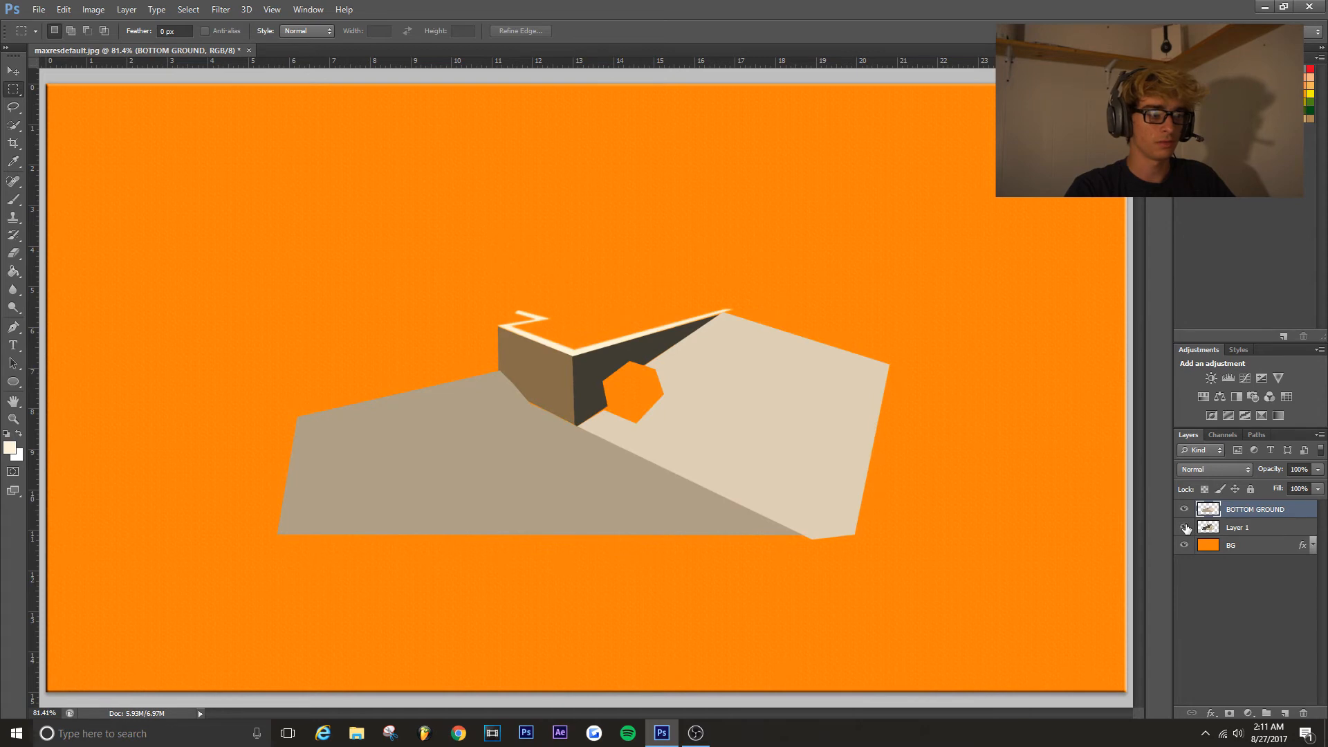
click(1185, 527)
click(1185, 528)
click(1184, 528)
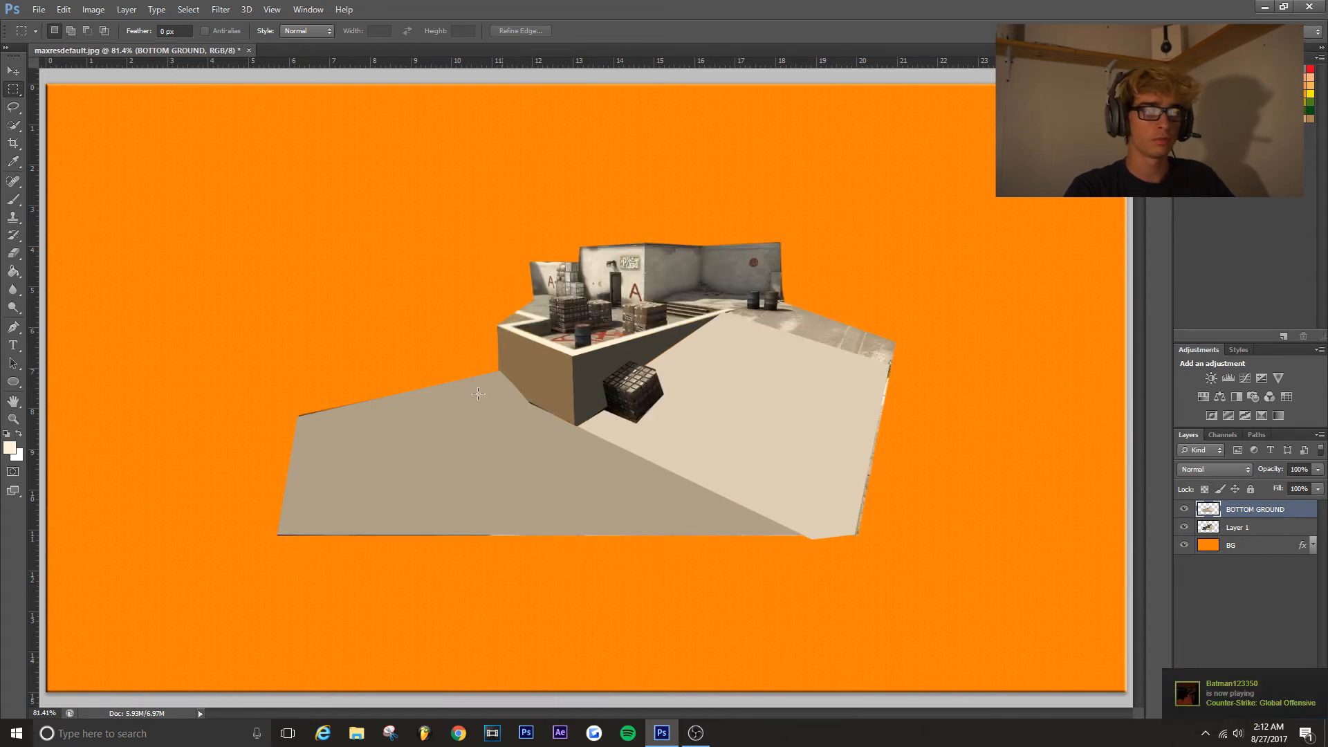
click(1237, 527)
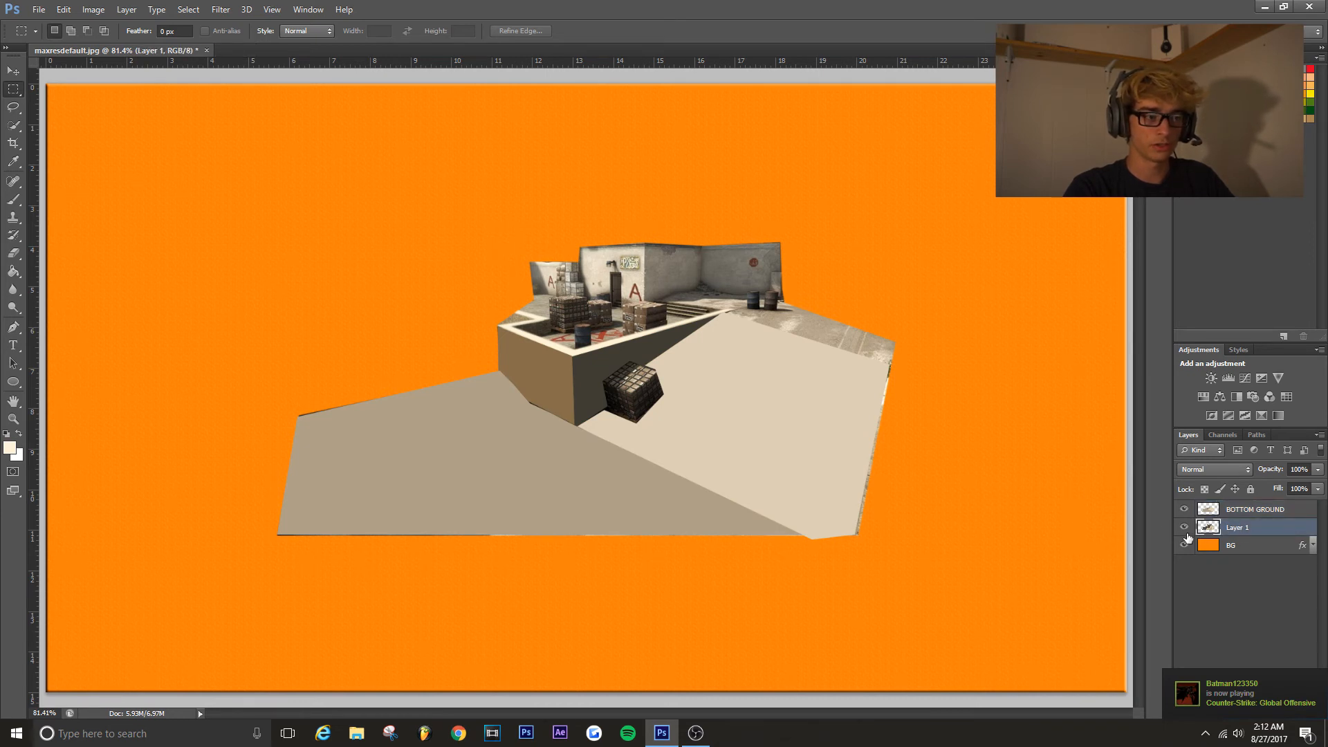
click(1184, 528)
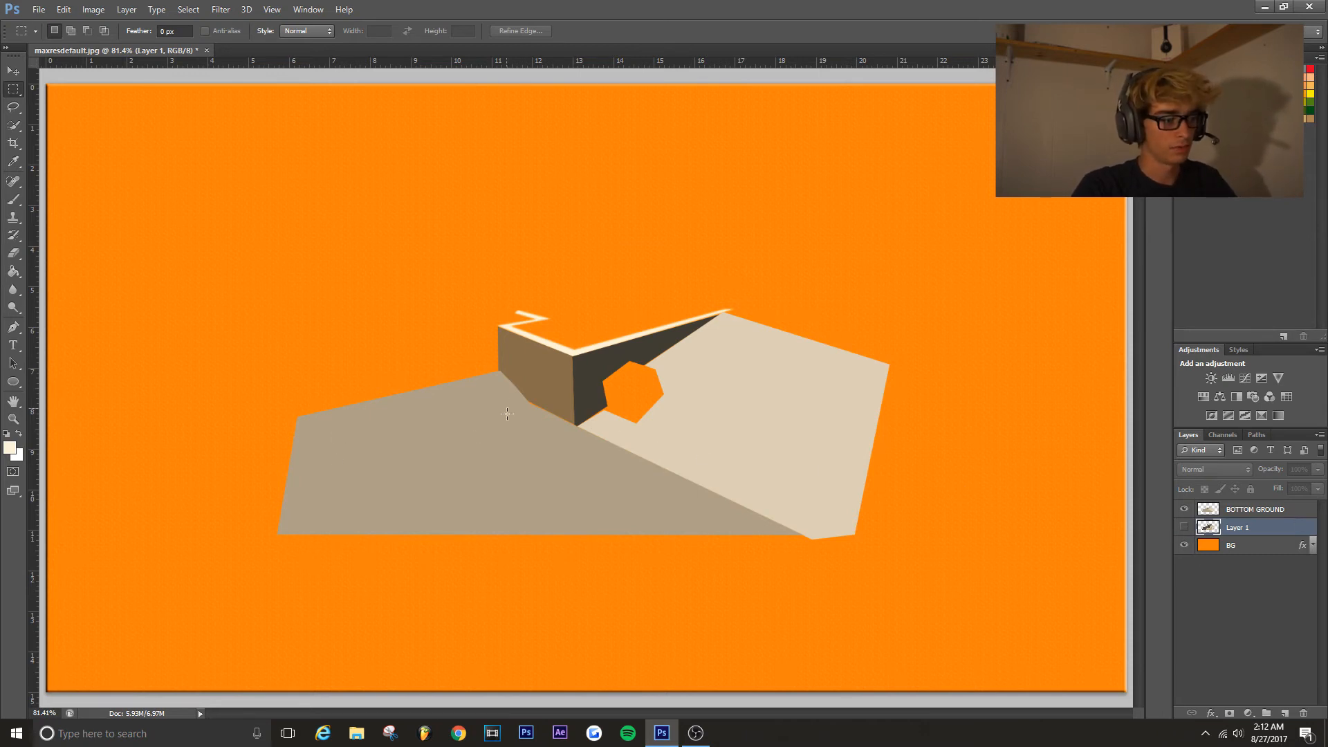
Examine the edges between the brown wall, dark wall and ground shapes up close for gaps showing the orange background
ctrl+click(534, 407)
ctrl+click(534, 407)
ctrl+click(534, 407)
ctrl+click(534, 406)
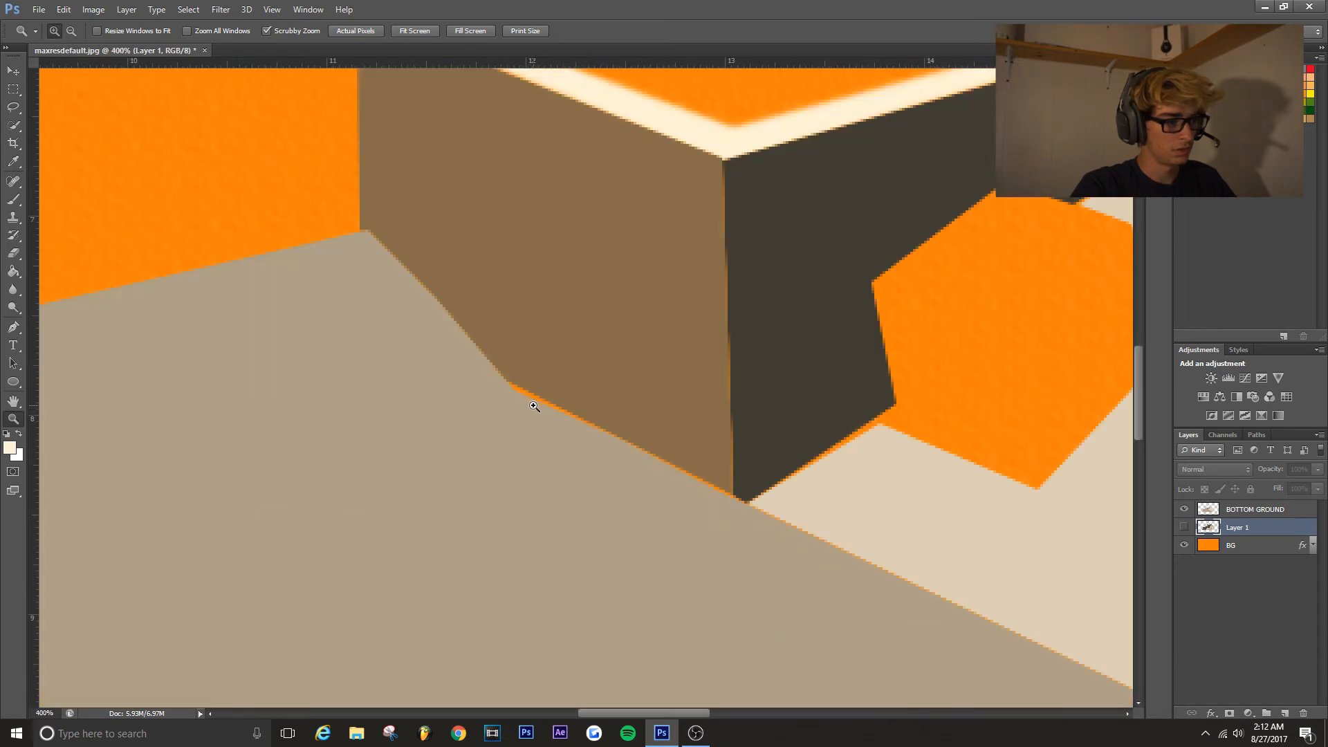
ctrl+click(533, 407)
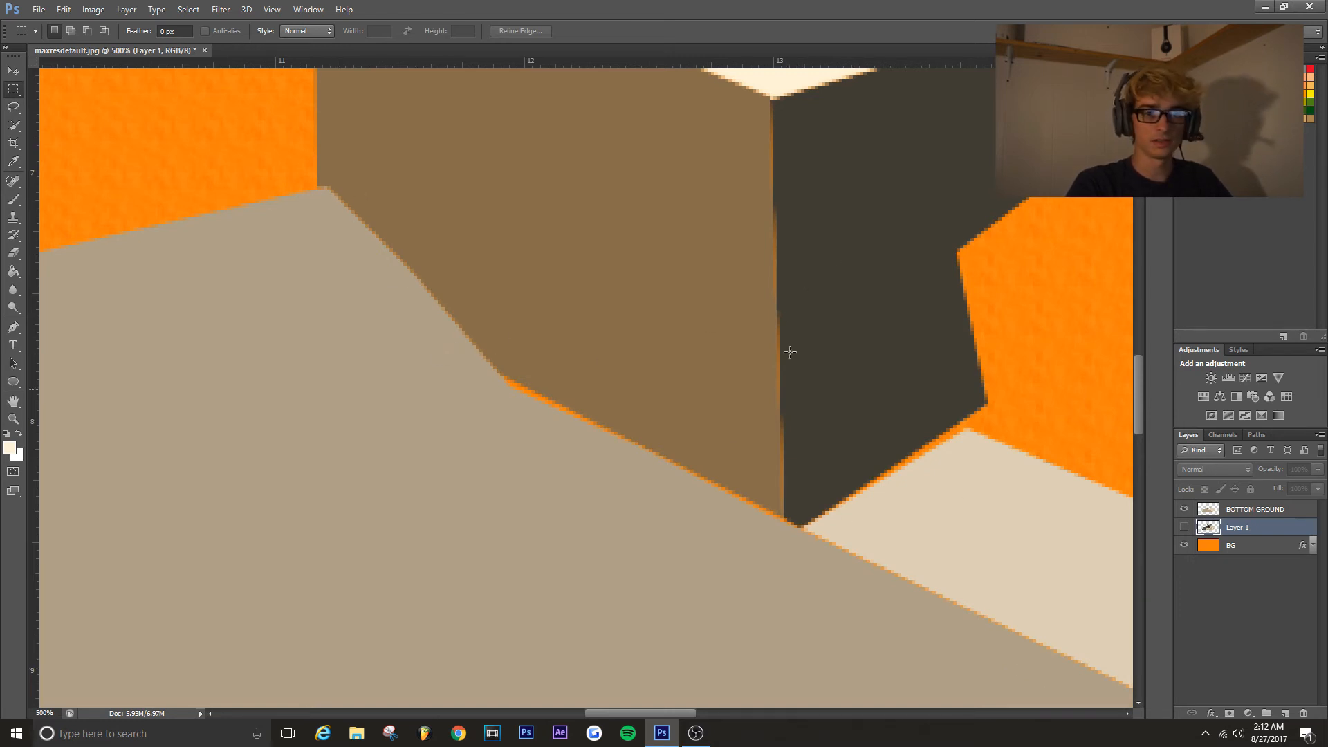
key(z)
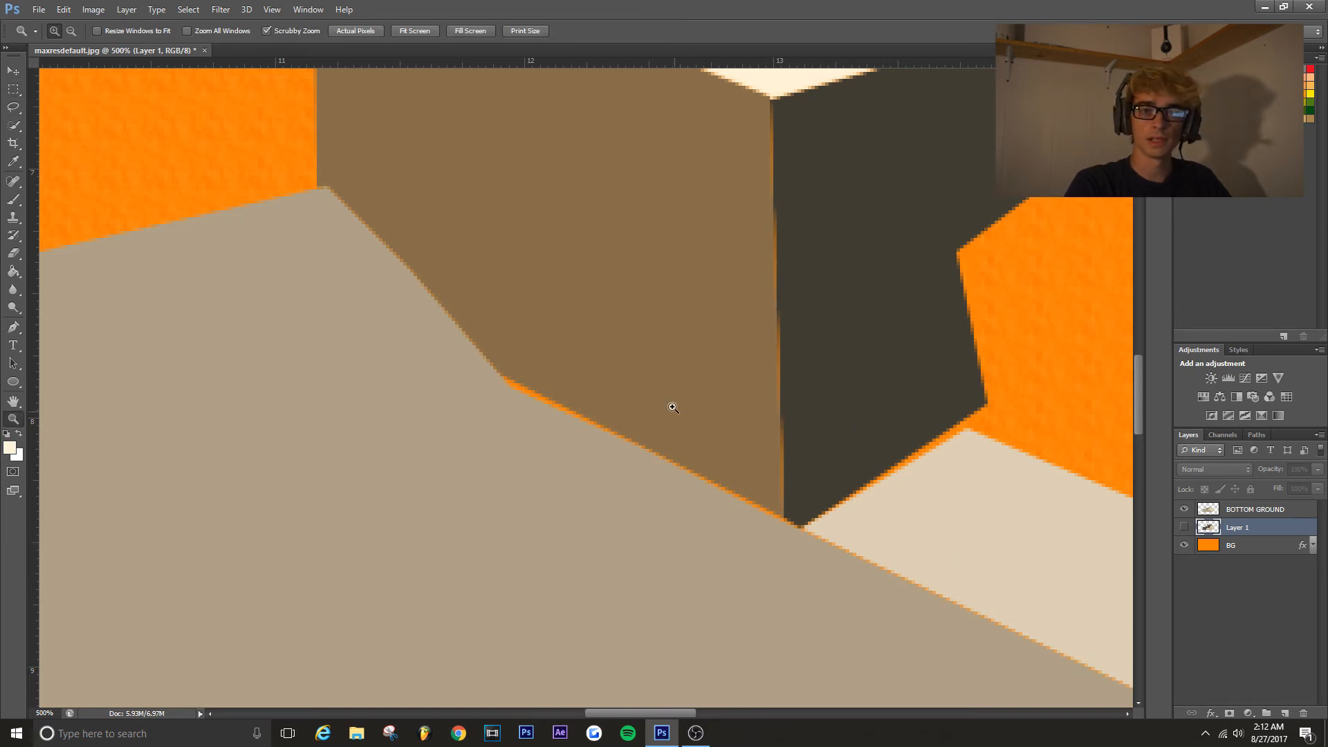
right_click(818, 501)
click(861, 510)
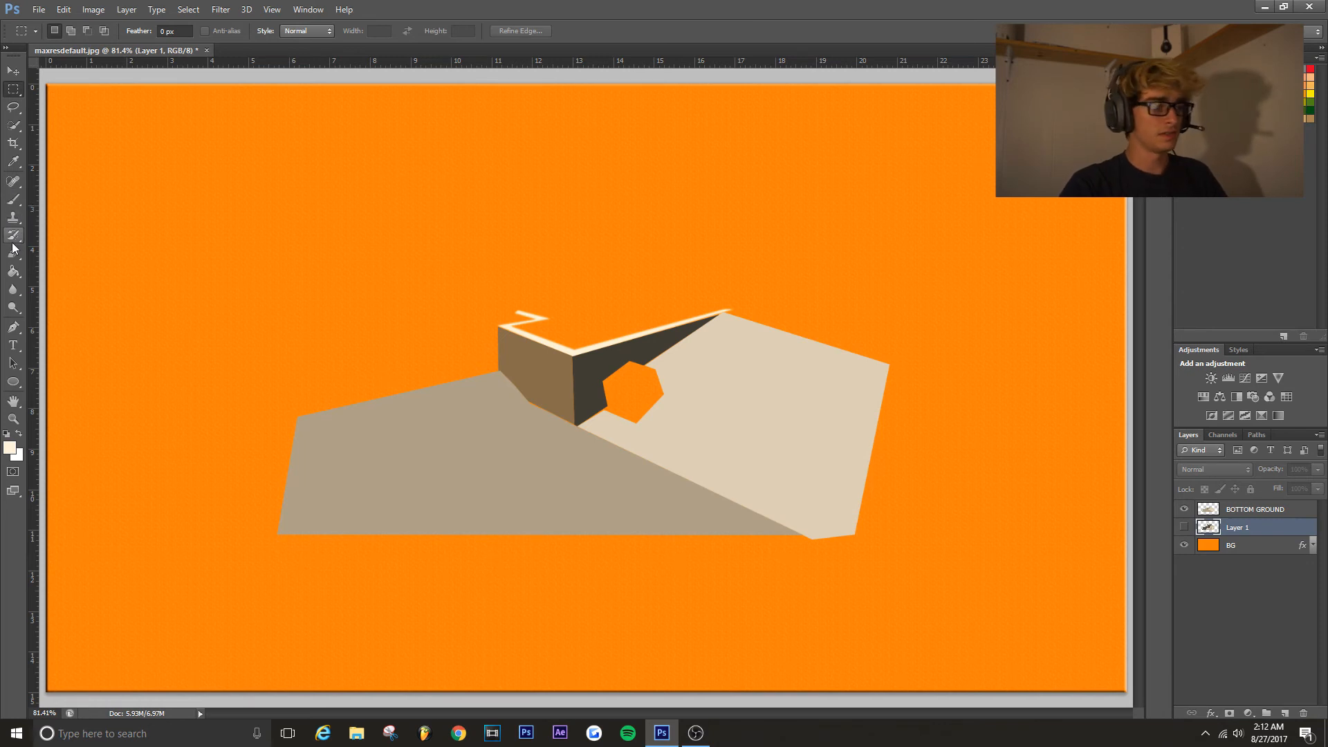
Show the Layer 1 cut-out again and lower the BOTTOM GROUND layer's opacity to 50%
click(1183, 528)
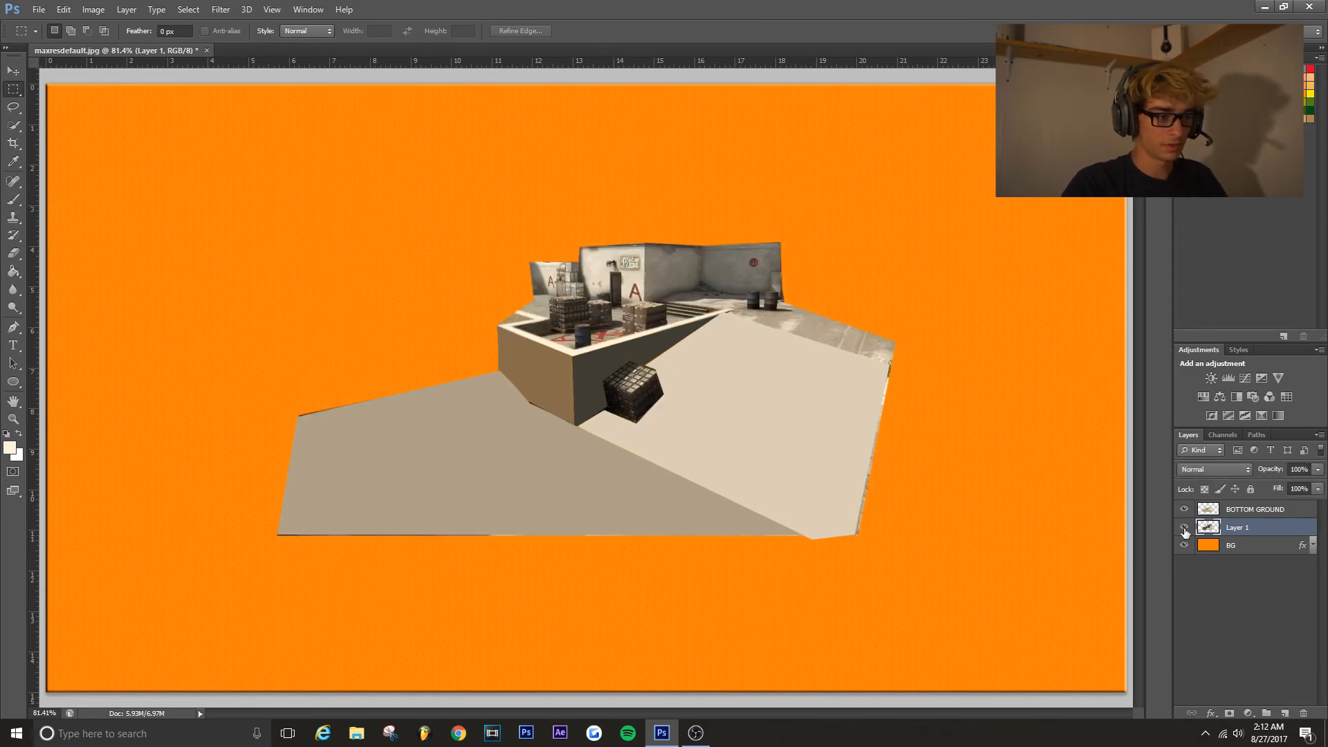
double_click(1257, 510)
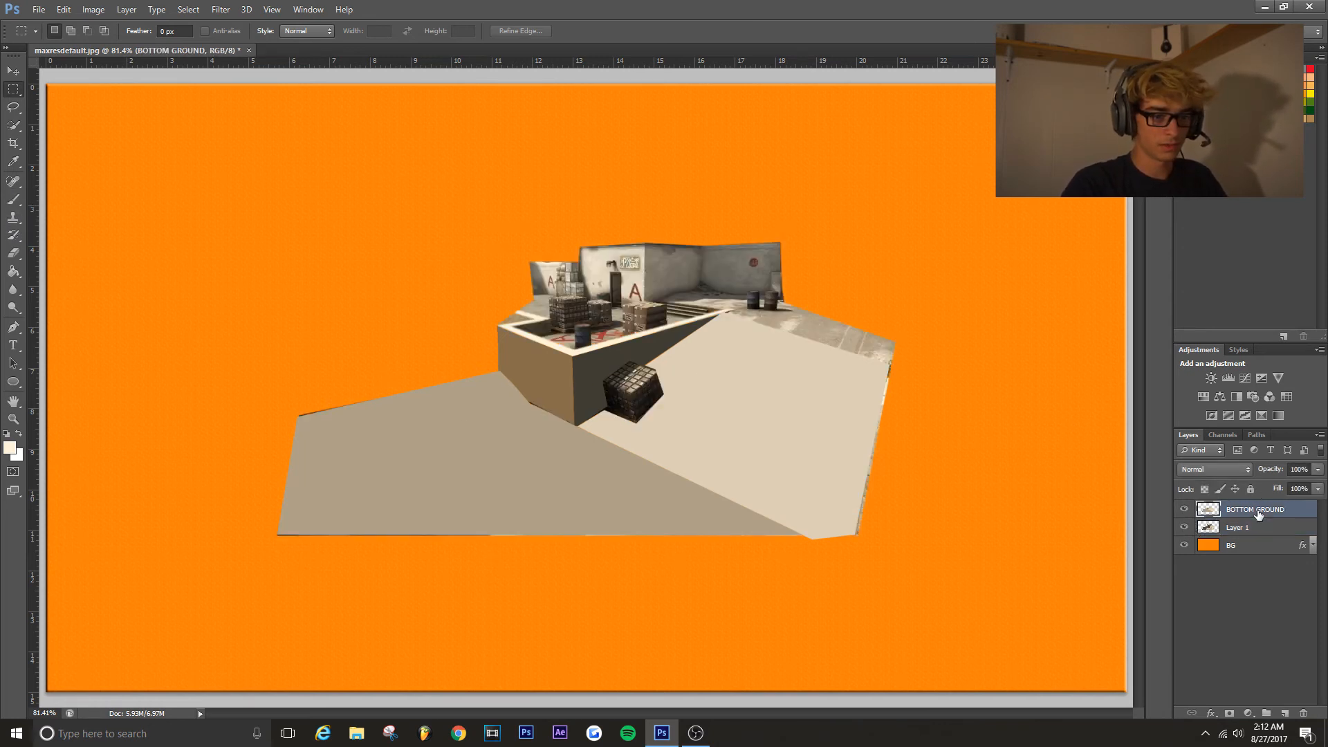
double_click(1303, 511)
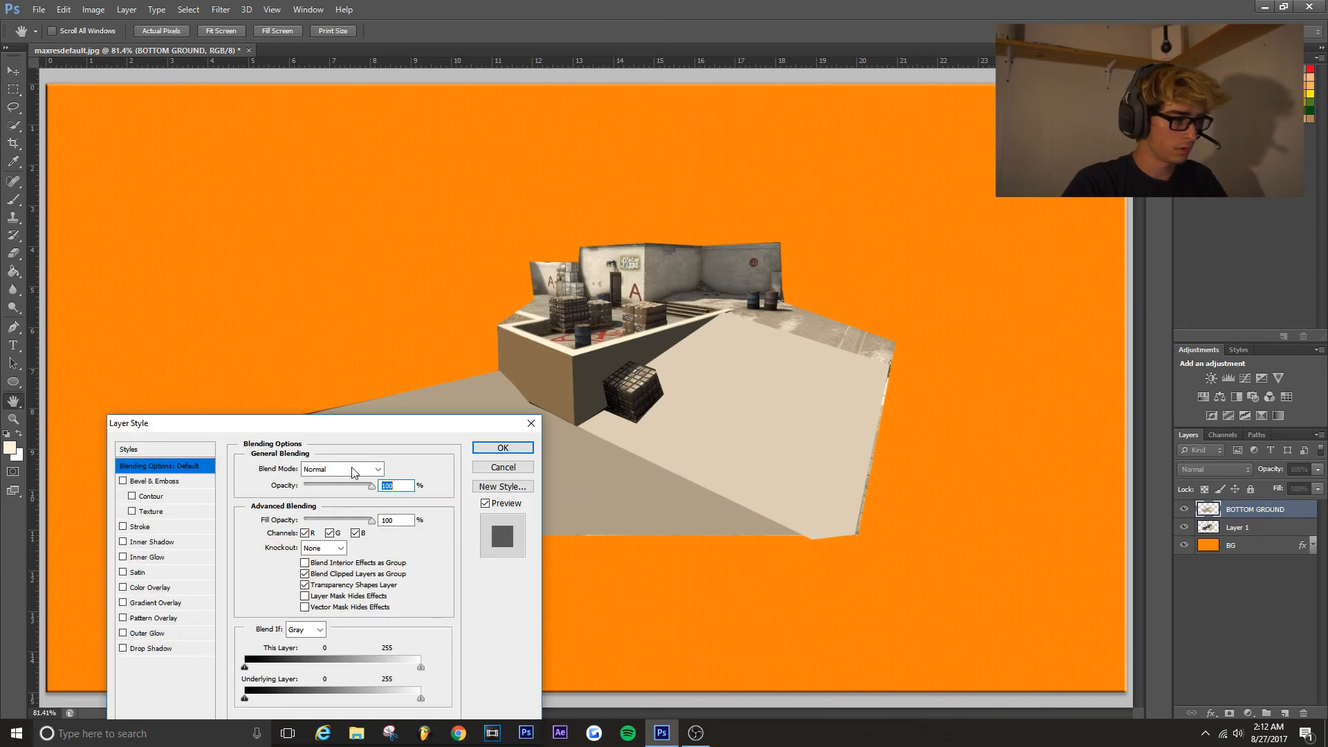
drag(369, 490, 338, 493)
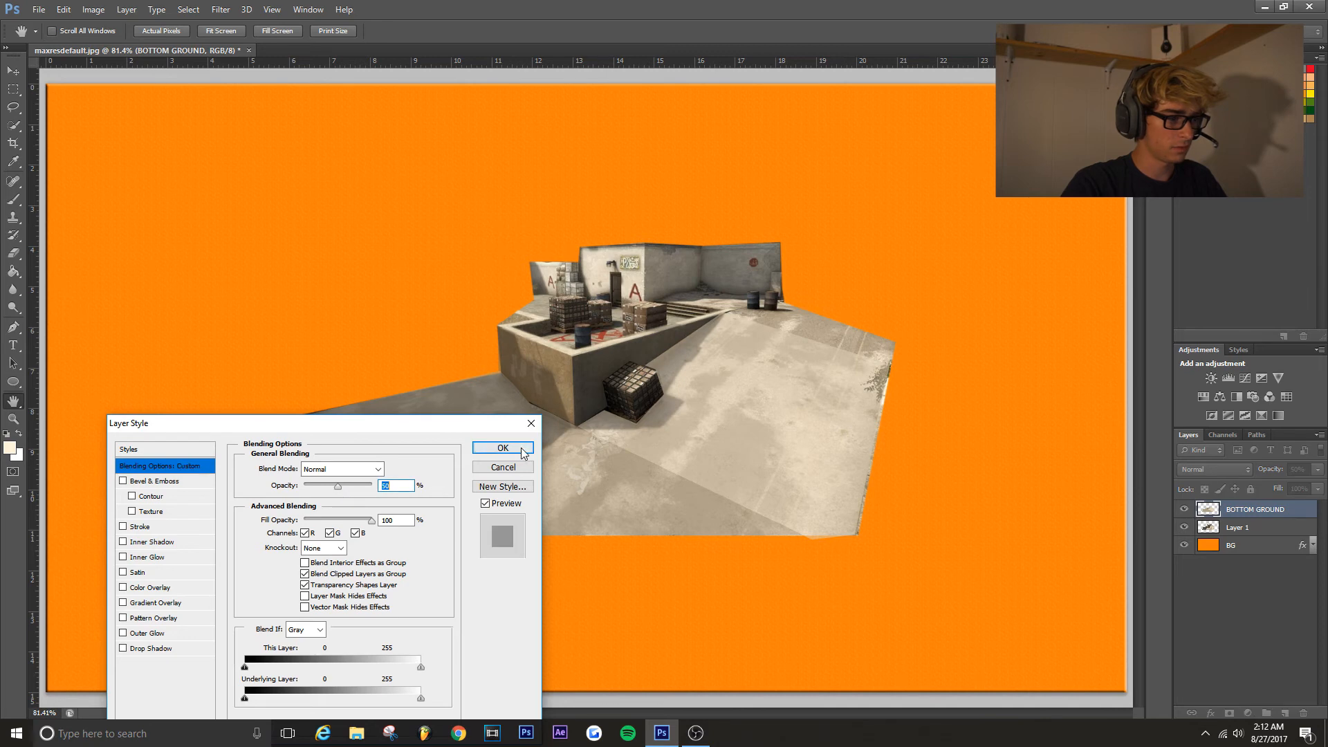
click(503, 448)
Start a Pen path along the shadow edge, from the brown wall's upper outer corner down the wall face and across the ground
key(z)
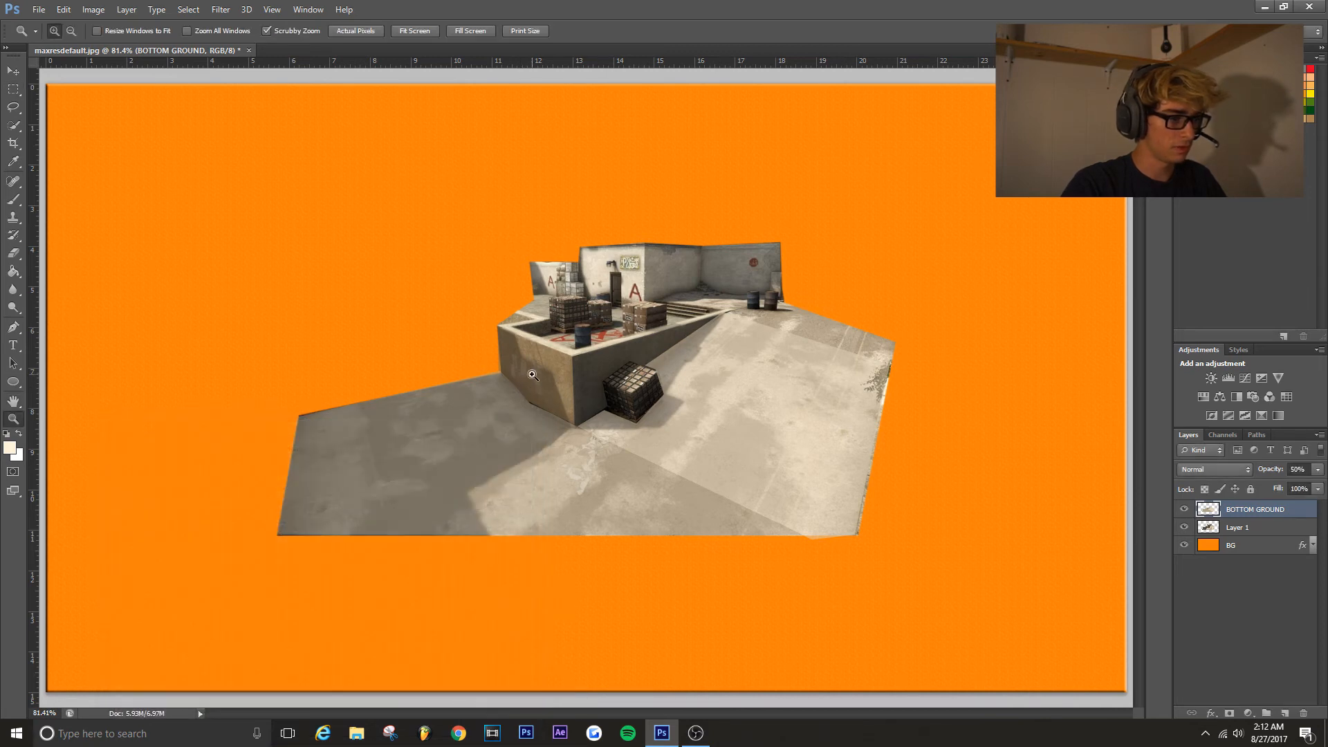
click(532, 377)
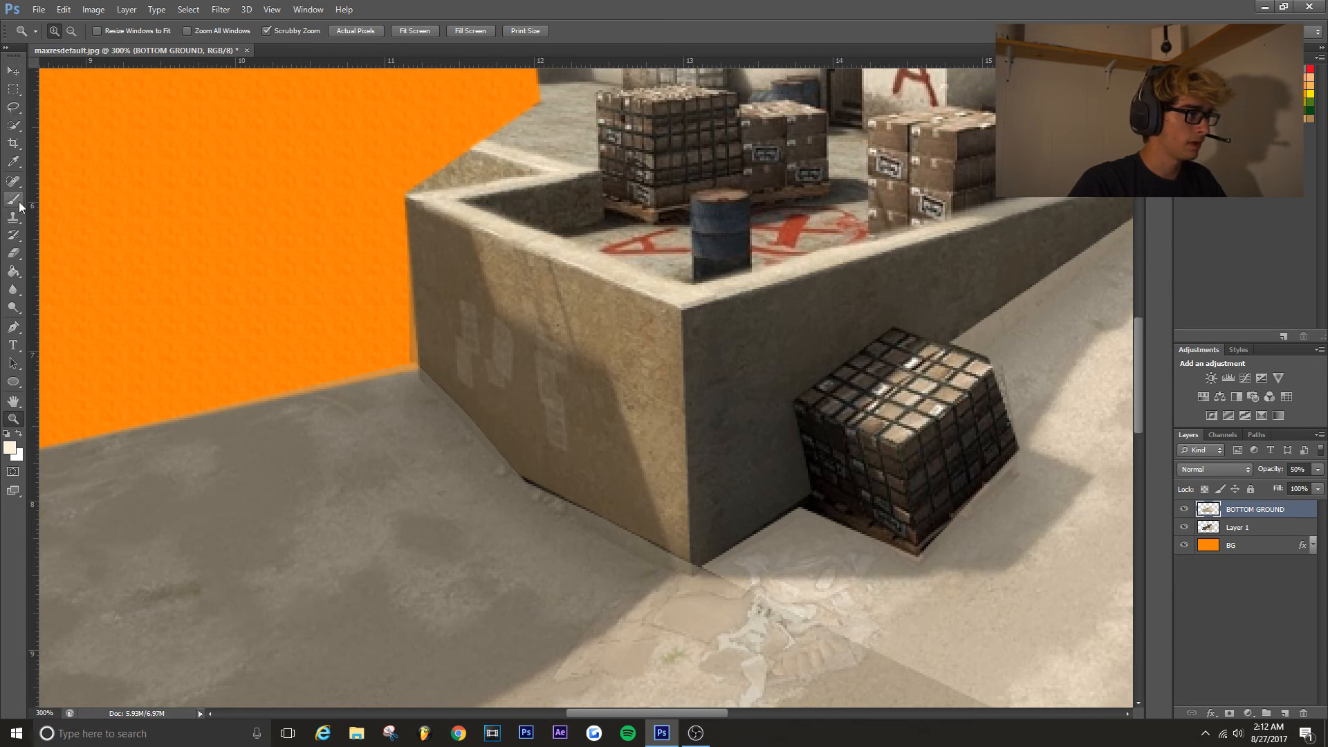
click(14, 327)
key(z)
right_click(646, 571)
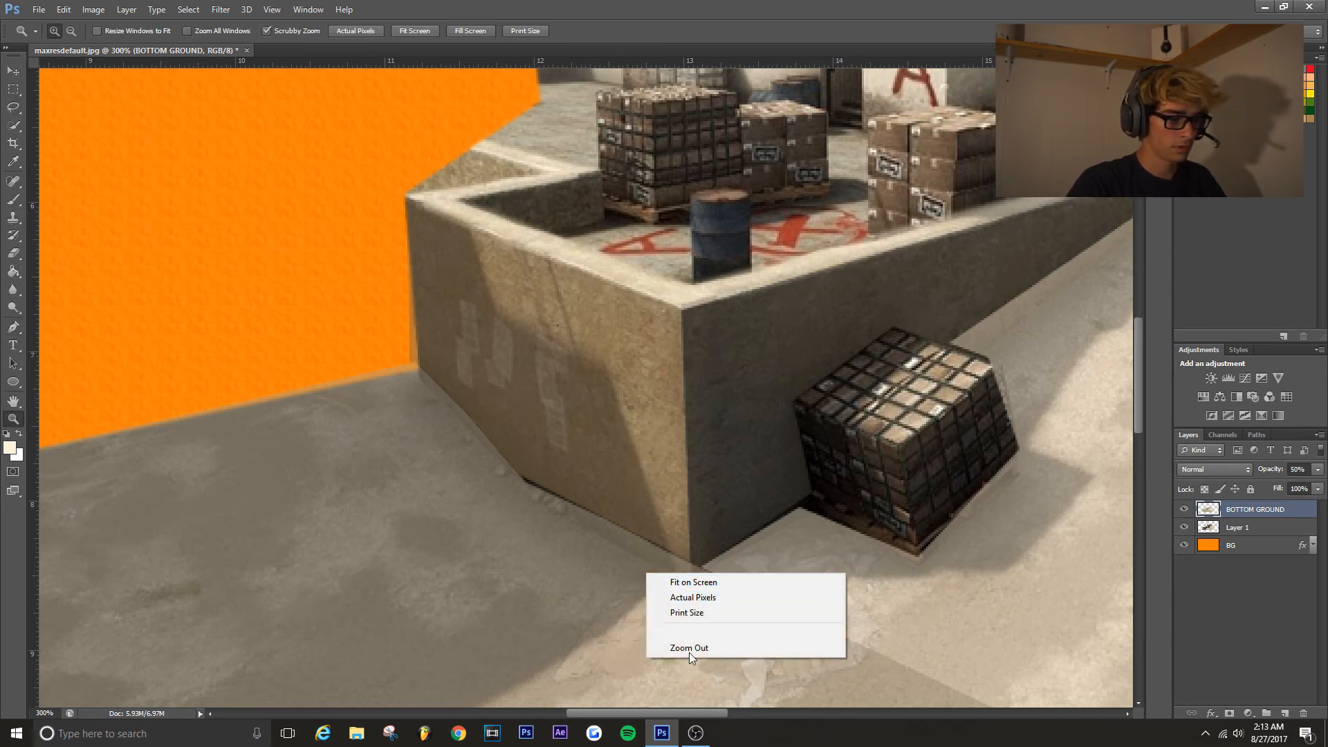
click(689, 650)
key(p)
drag(1138, 374, 1138, 390)
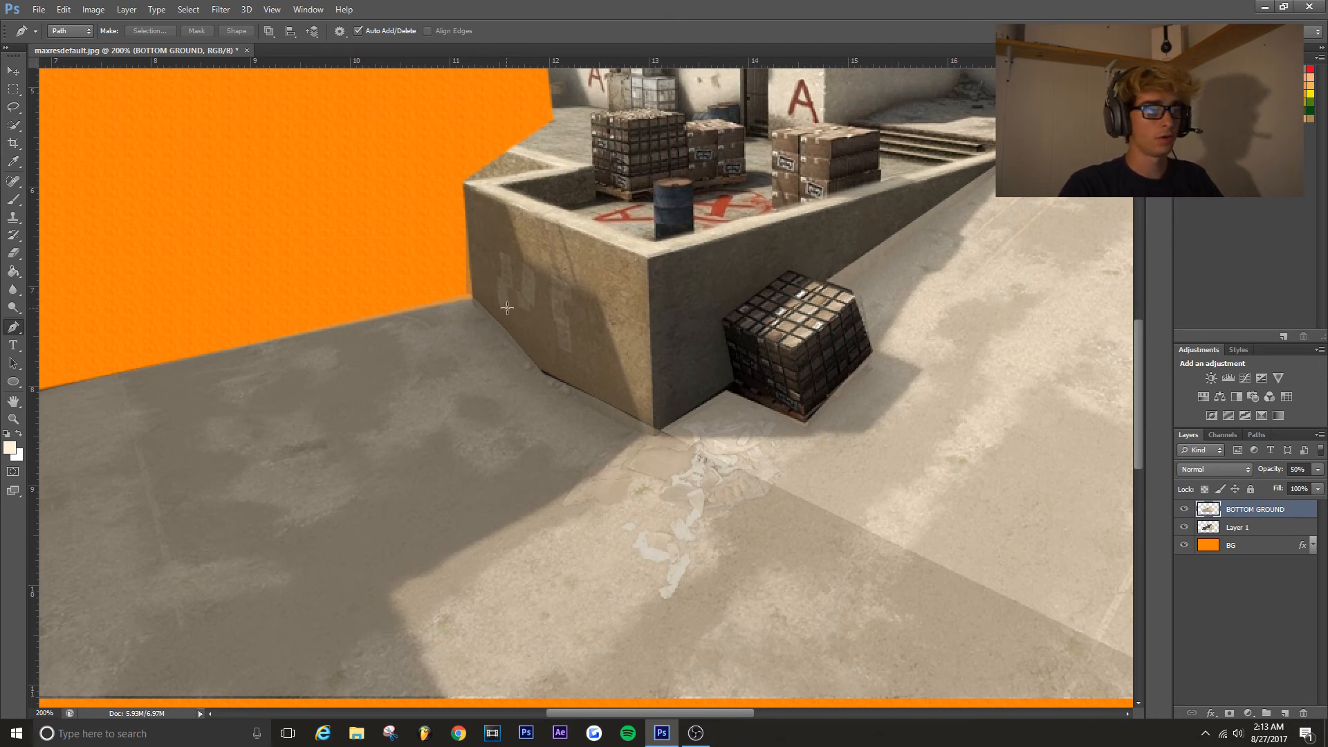
click(463, 184)
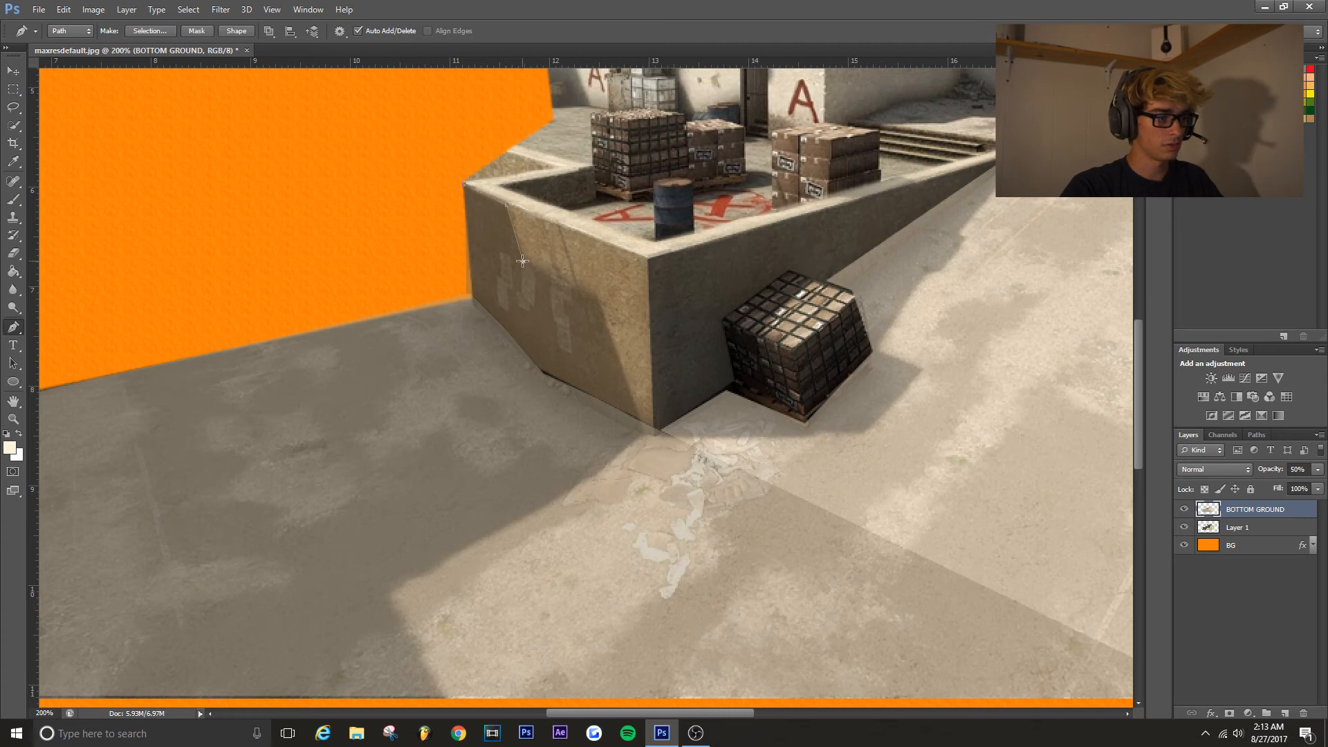
click(598, 293)
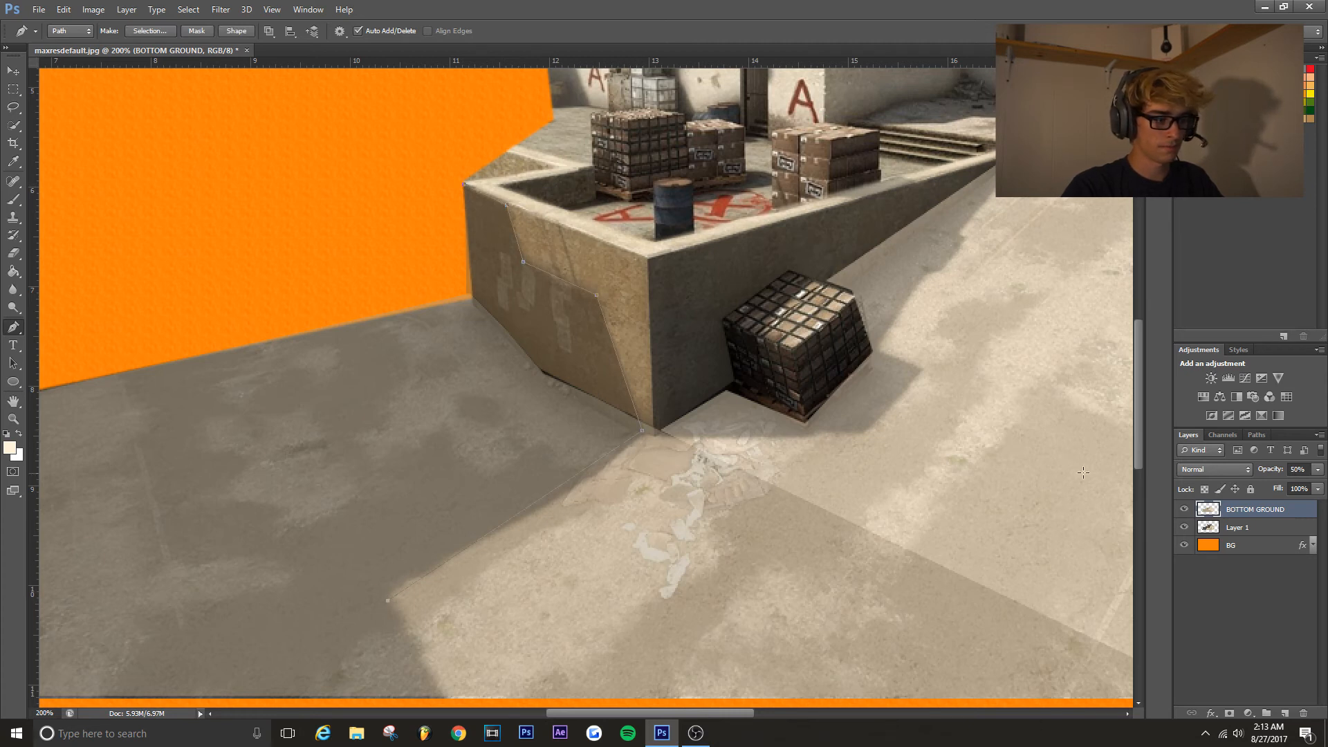
Continue the shadow path around the ground's outer corners and close it at the brown wall's upper corner
scroll(449, 561, down, 3)
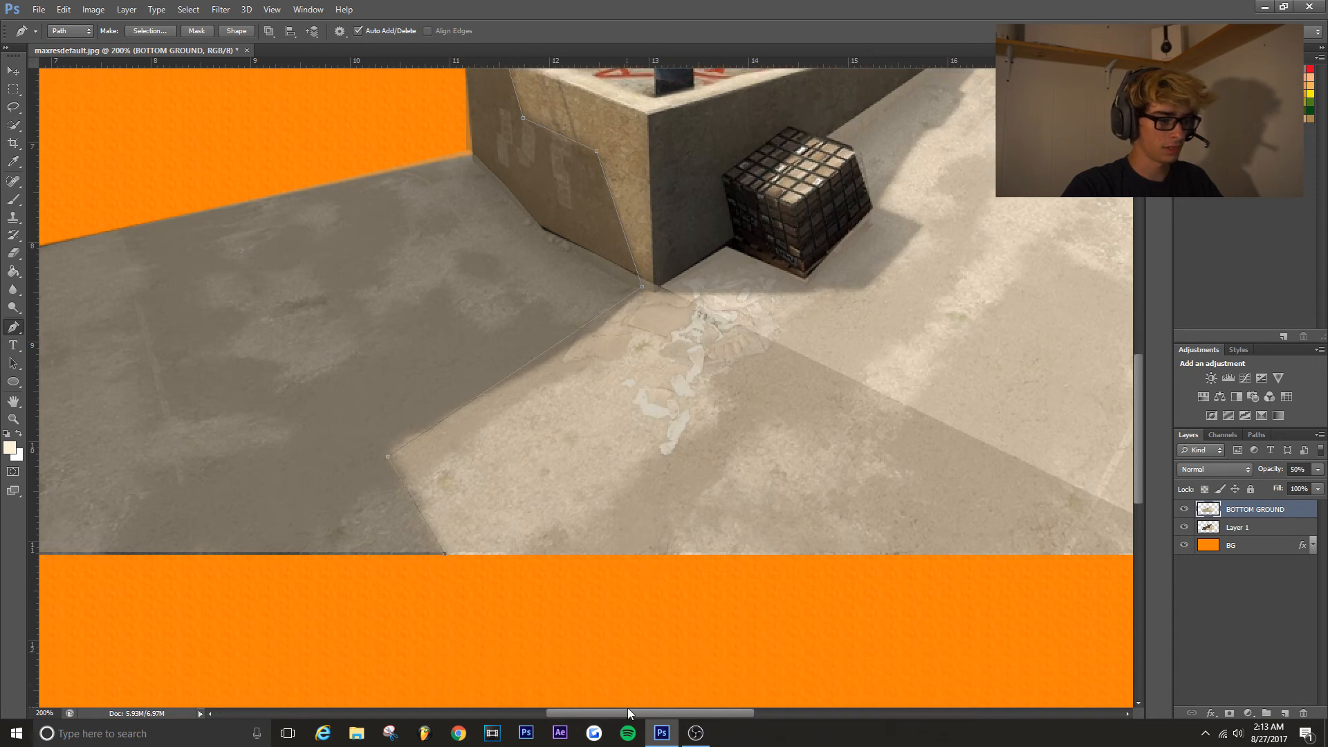
drag(628, 712, 540, 707)
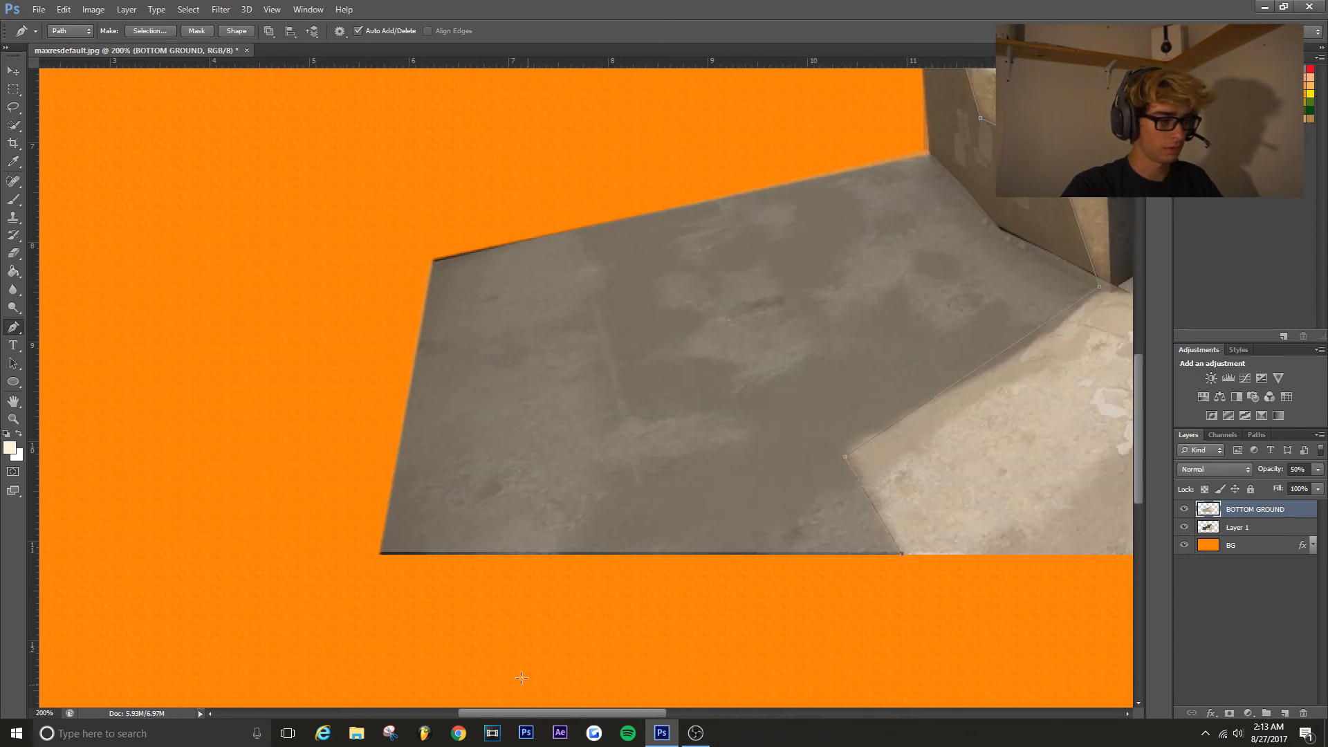
click(381, 553)
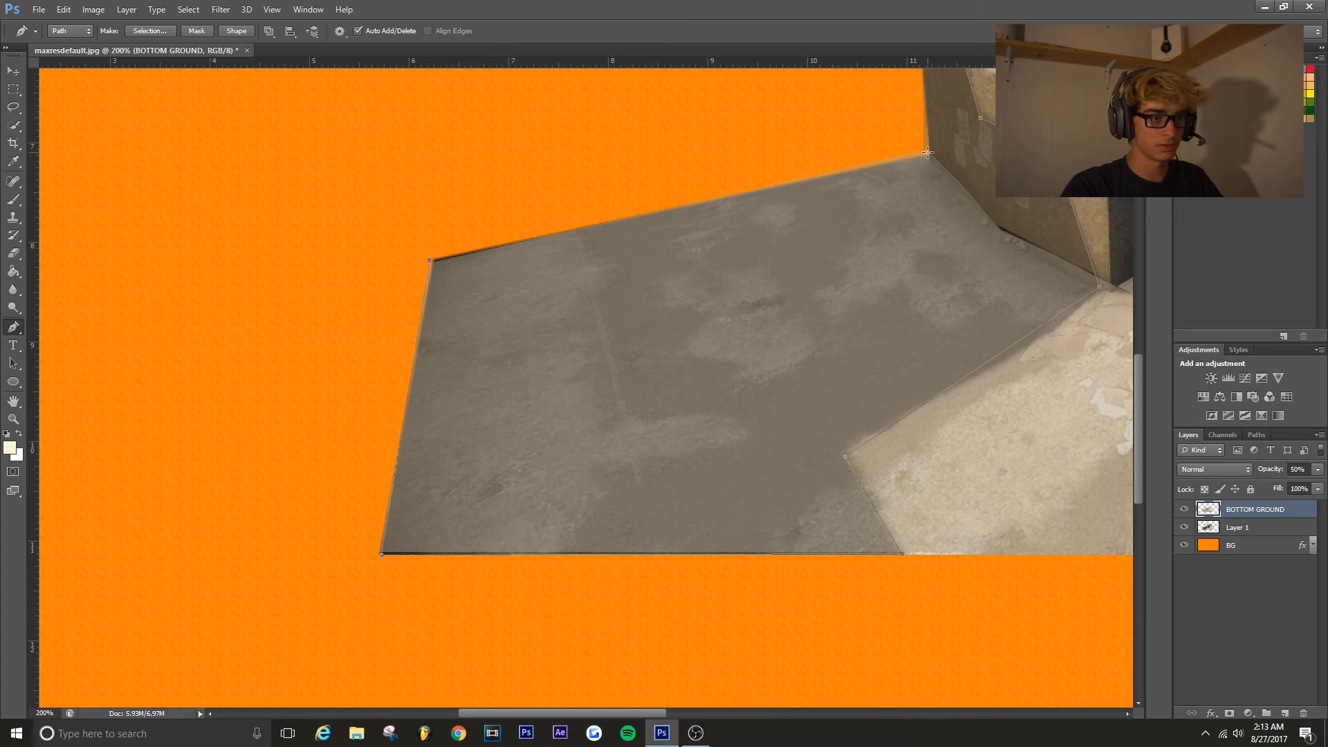
drag(1140, 387, 1134, 328)
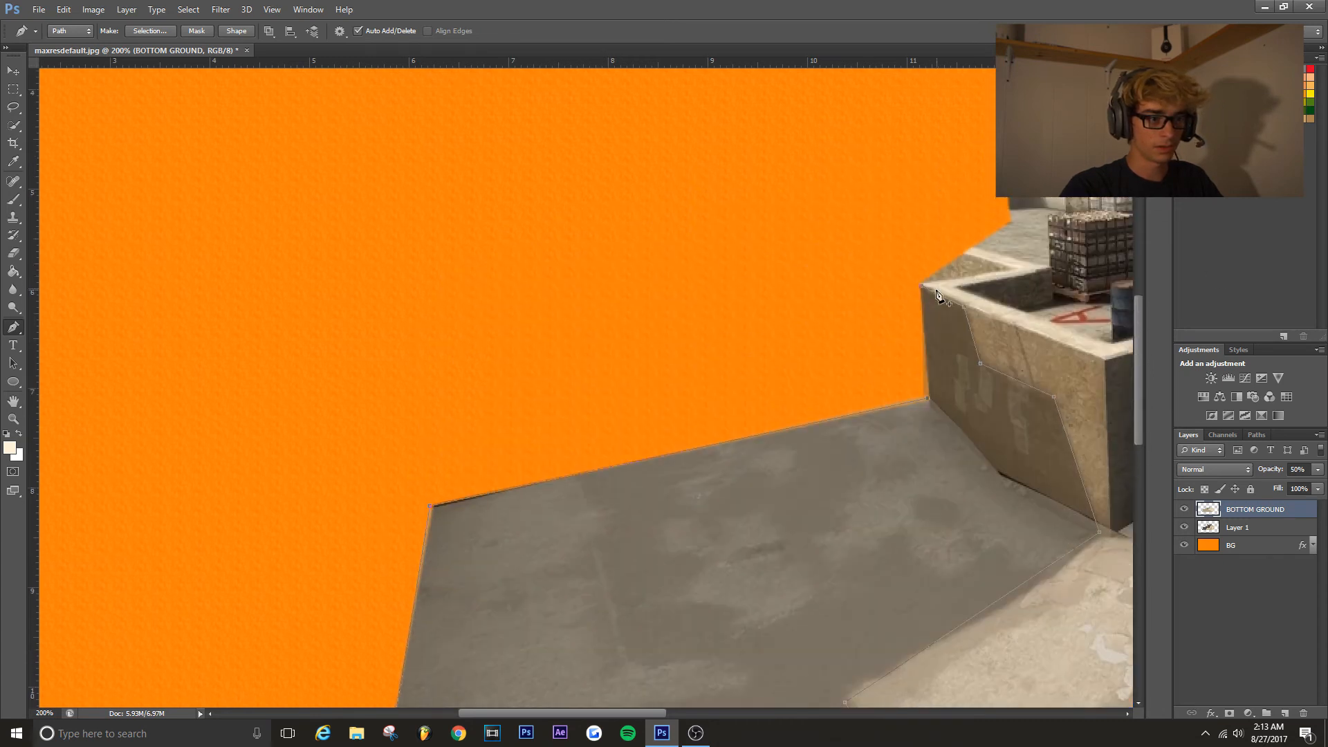
Add a new layer above BOTTOM GROUND and turn the shadow path into a new anti-aliased selection with 0 px feather
right_click(960, 377)
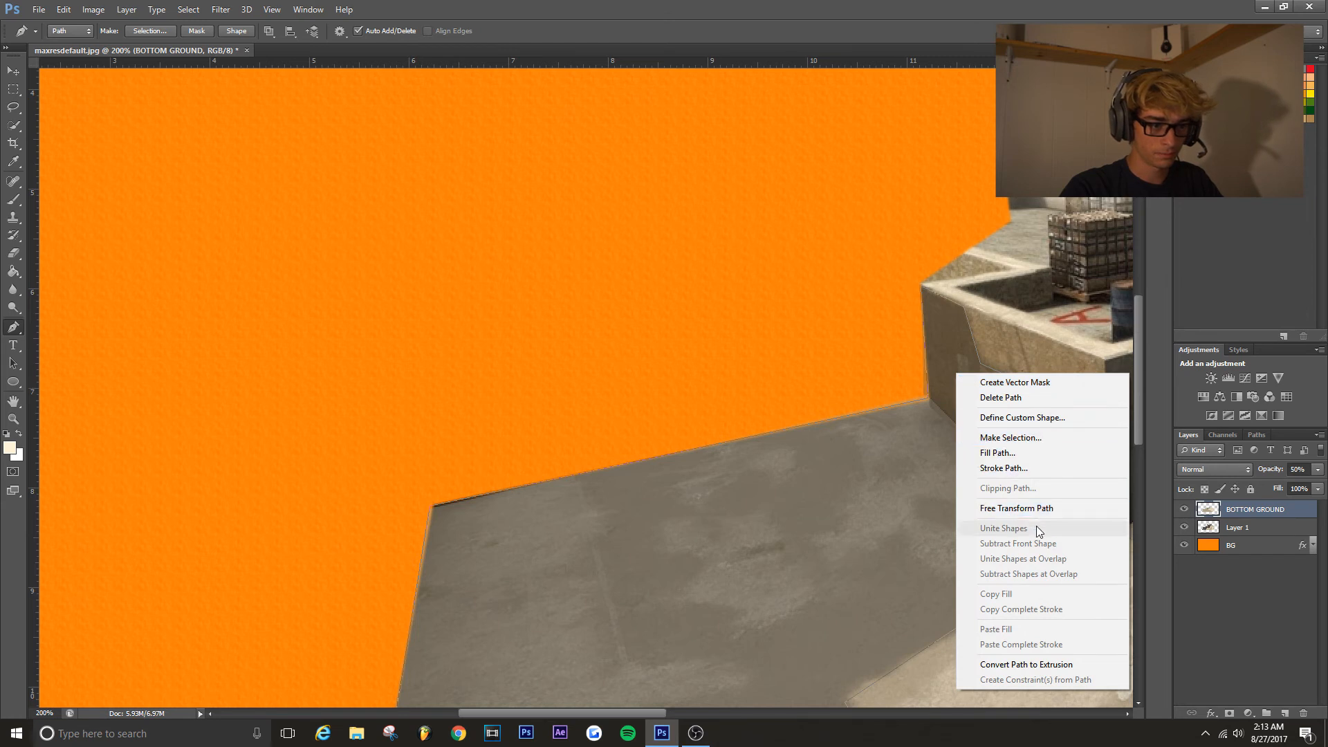
click(1284, 715)
click(1283, 714)
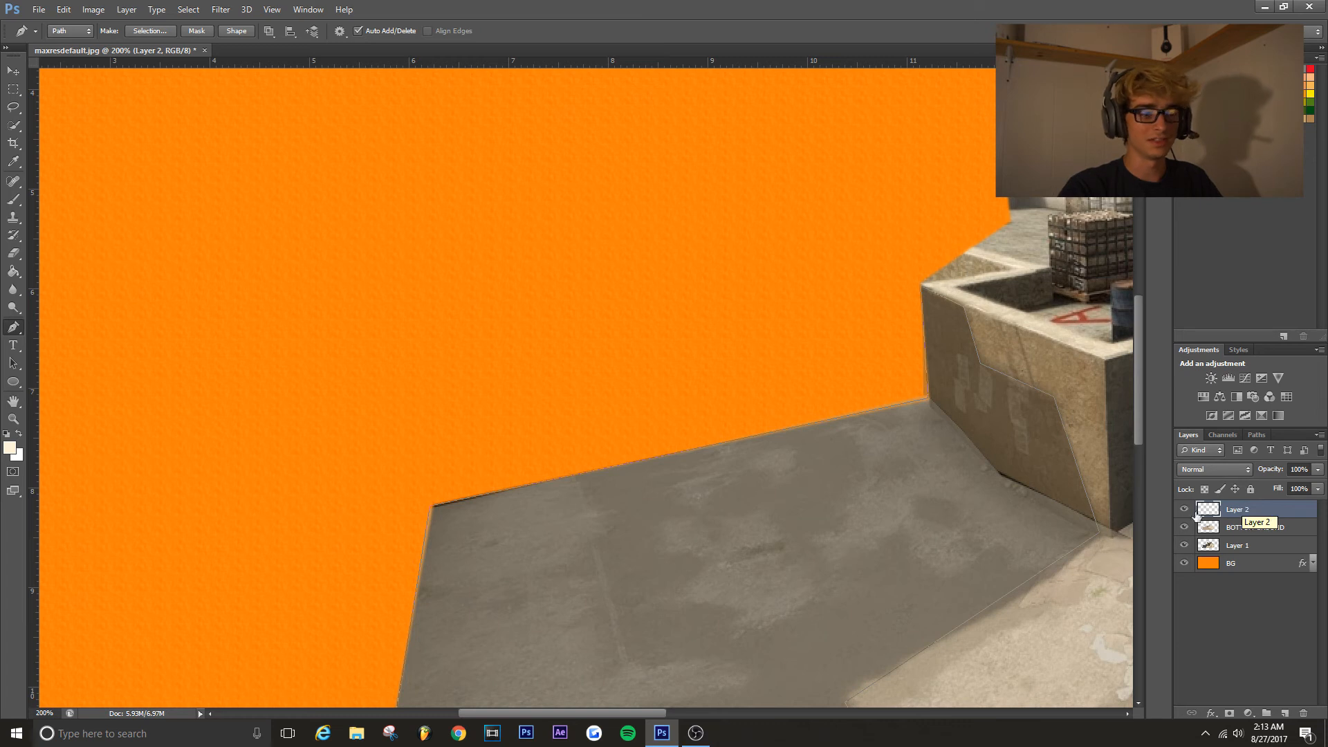
right_click(908, 471)
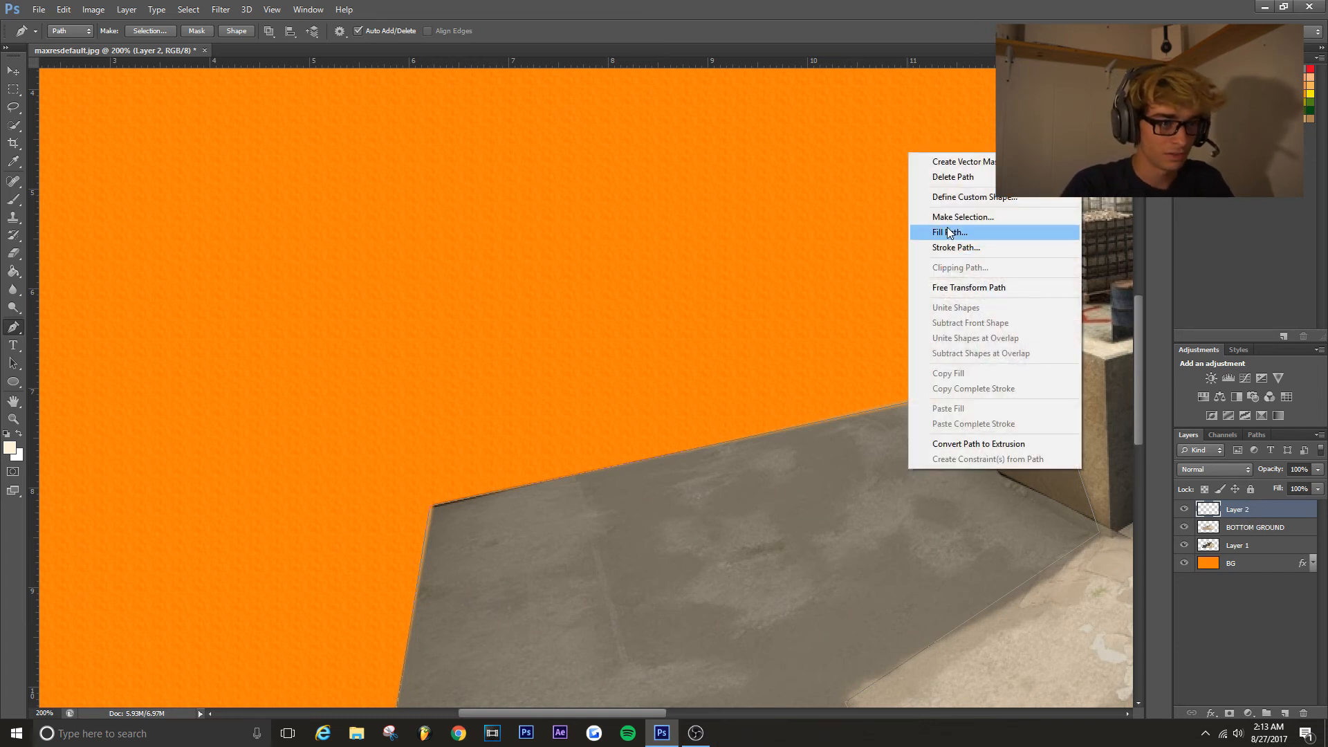
click(980, 225)
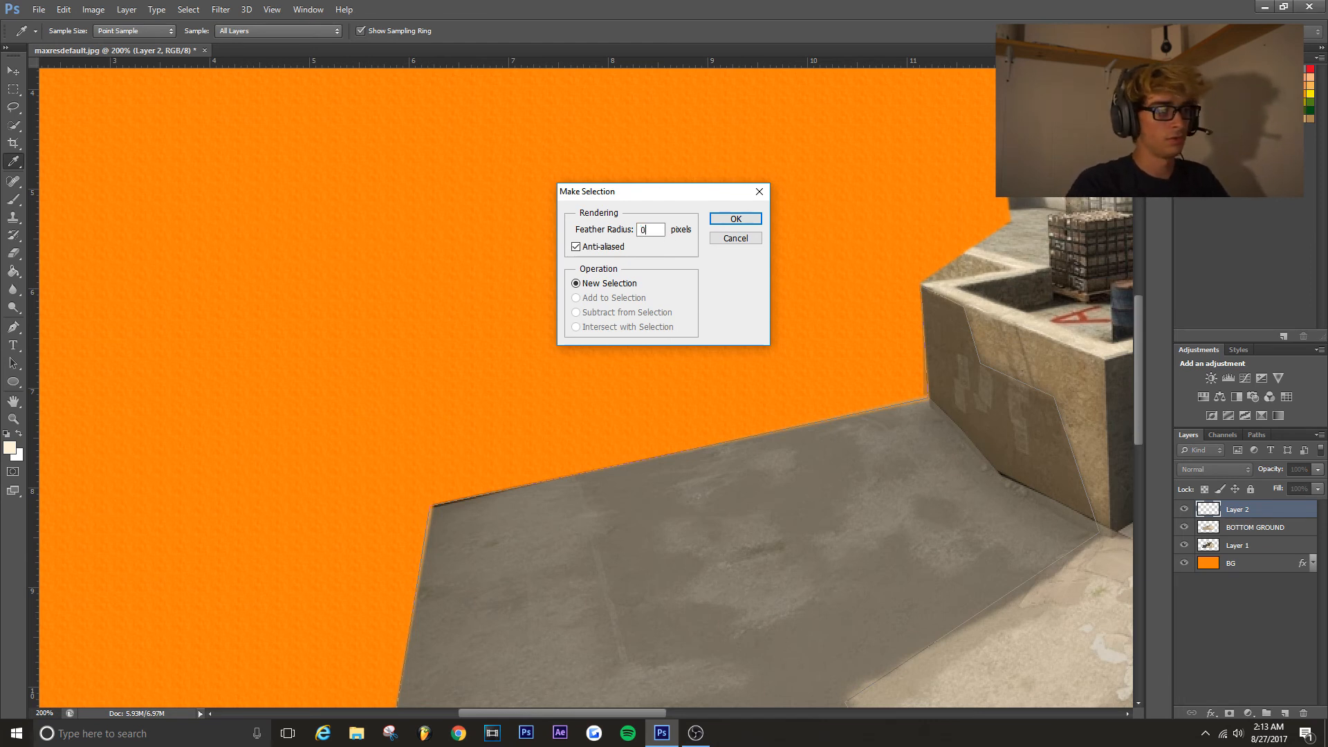
click(753, 223)
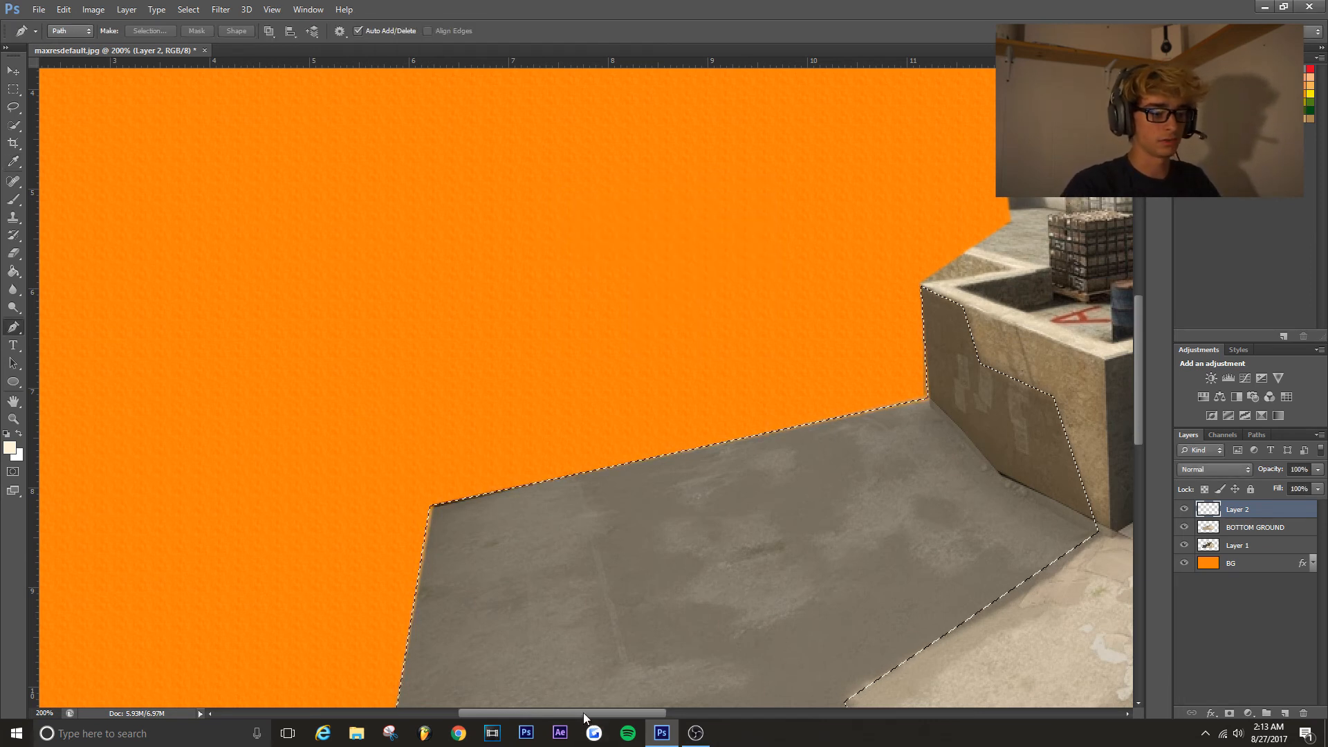
Set the BOTTOM GROUND layer's opacity back to 100%
drag(583, 712, 659, 732)
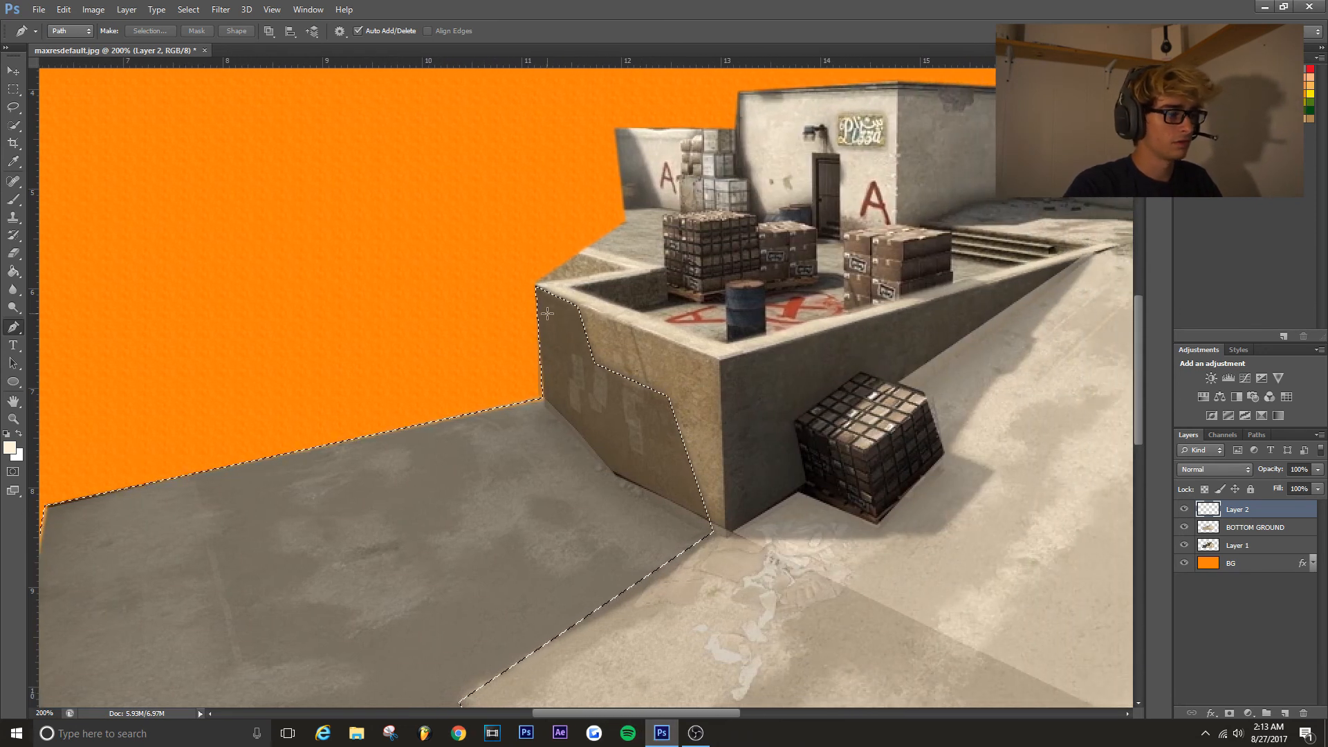
double_click(1262, 532)
click(1299, 529)
double_click(1299, 529)
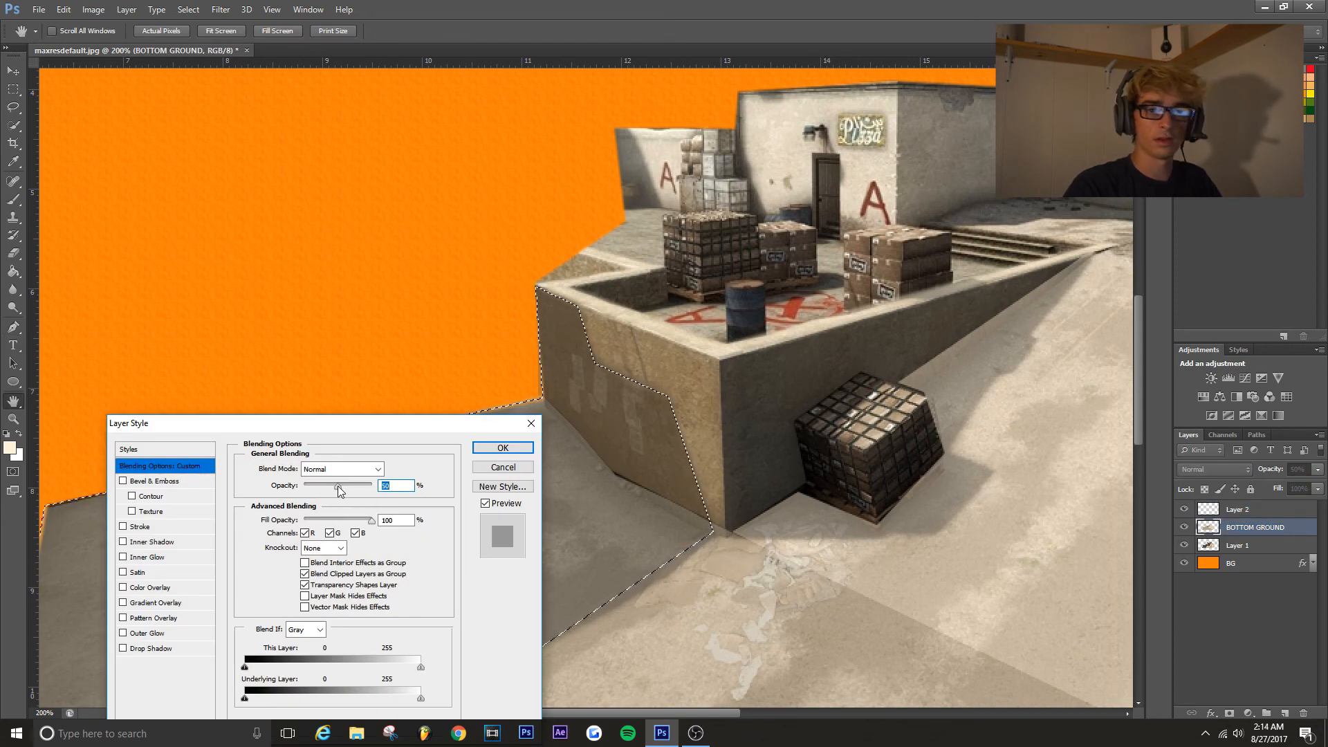
drag(337, 486, 434, 485)
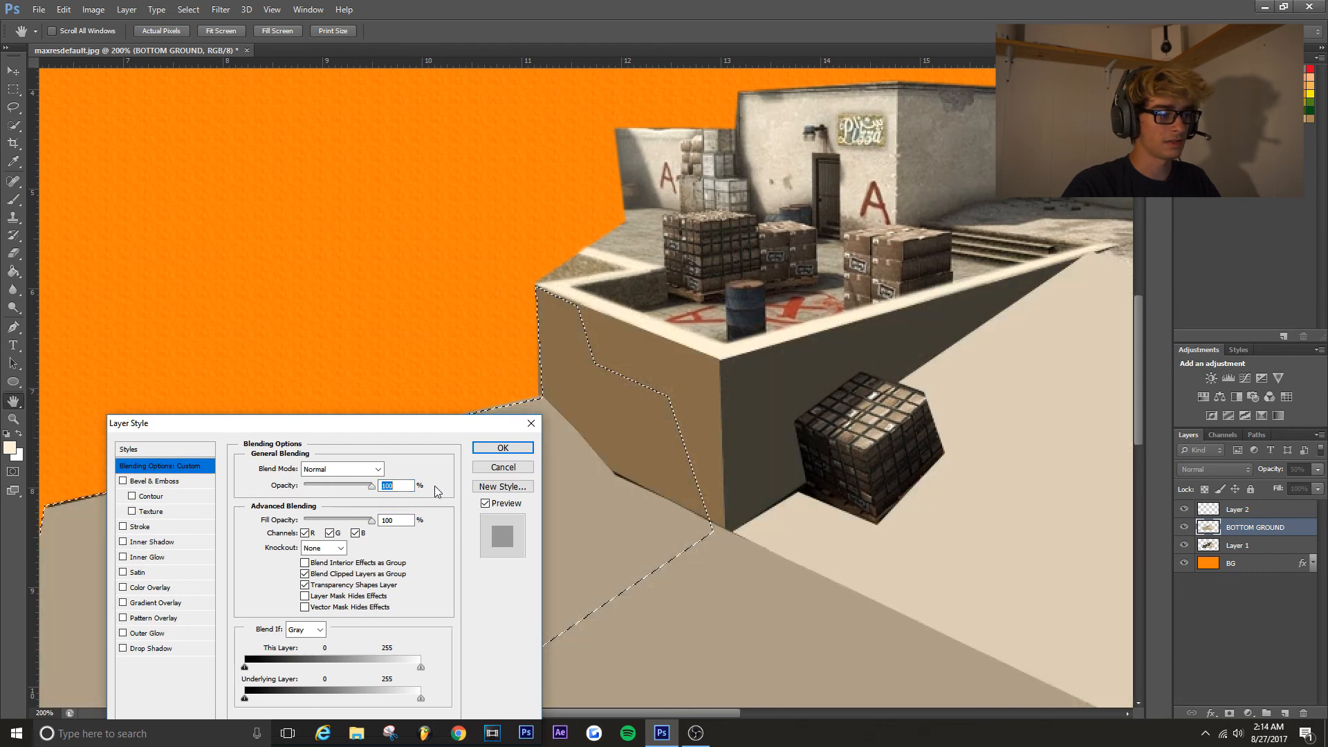
click(503, 448)
Fit the whole image in view and set the foreground colour to dark grey #353535 for the Paint Bucket
scroll(984, 559, down, 4)
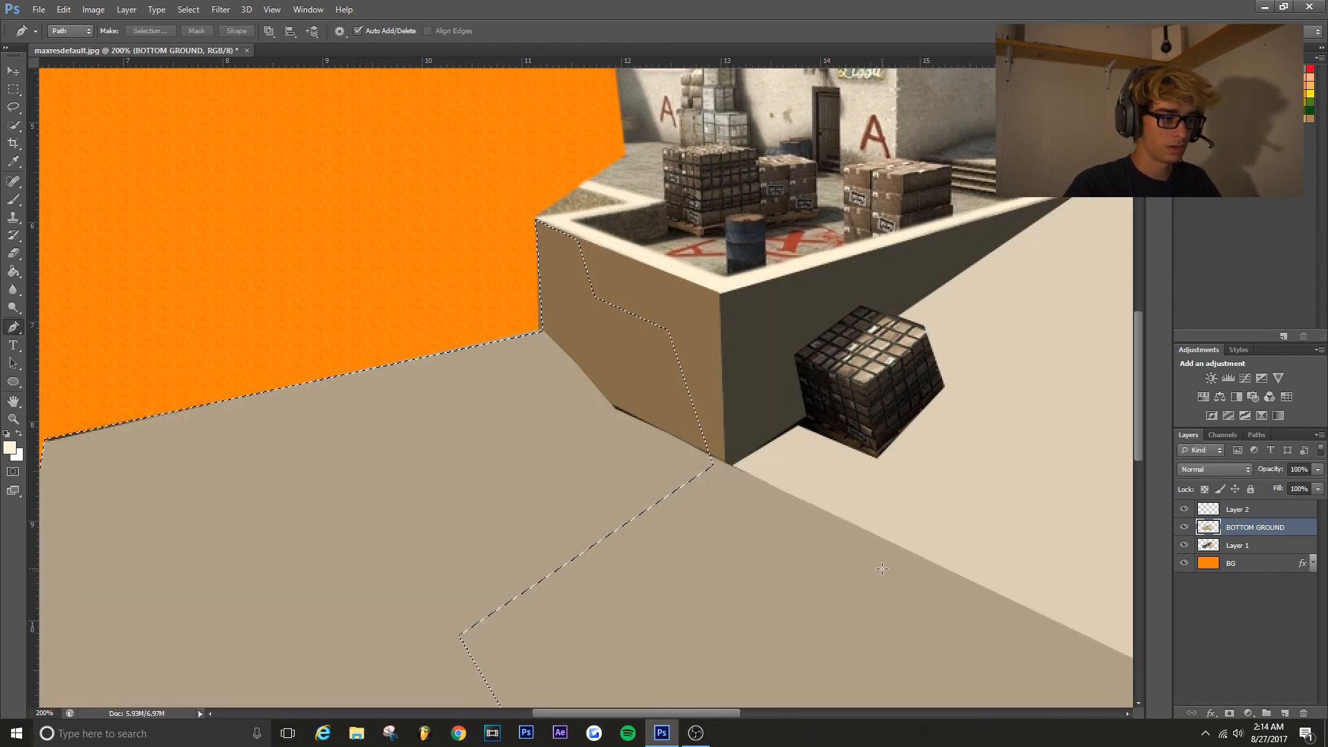
scroll(594, 332, up, 1)
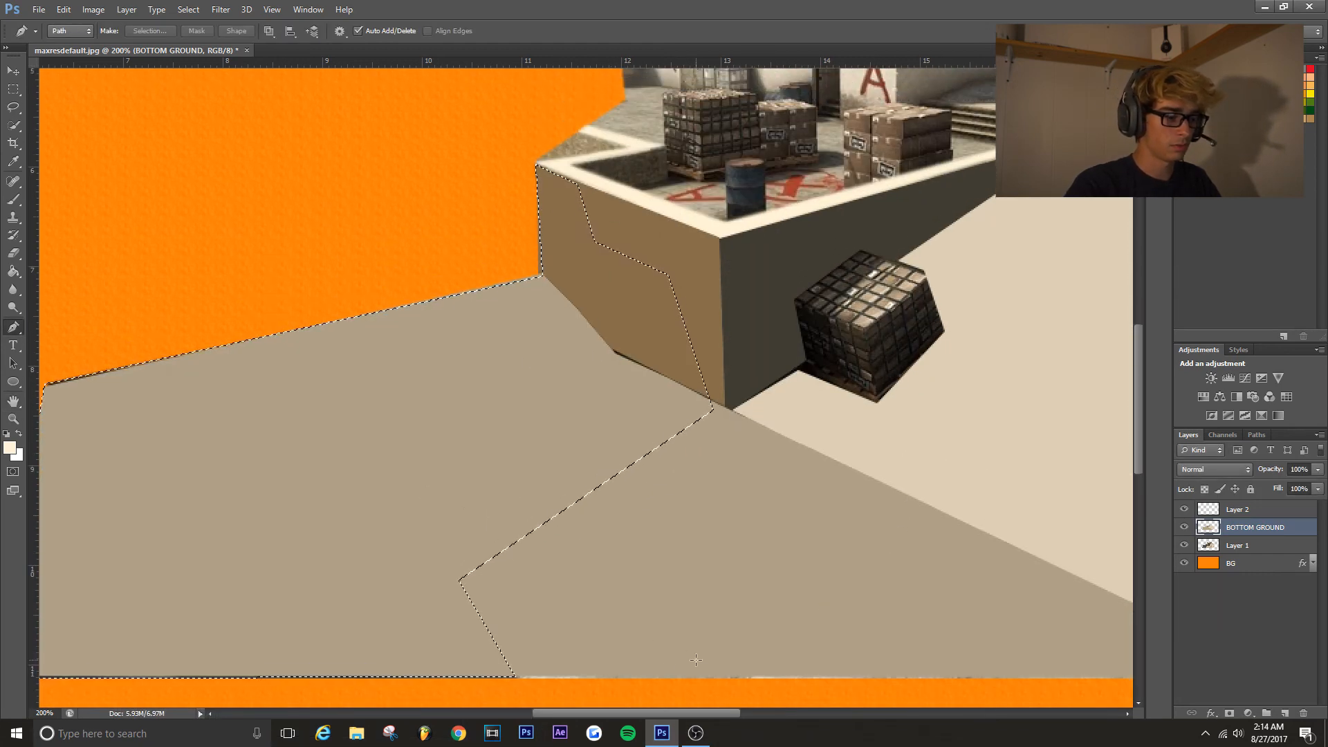
drag(675, 713, 639, 713)
key(z)
right_click(663, 477)
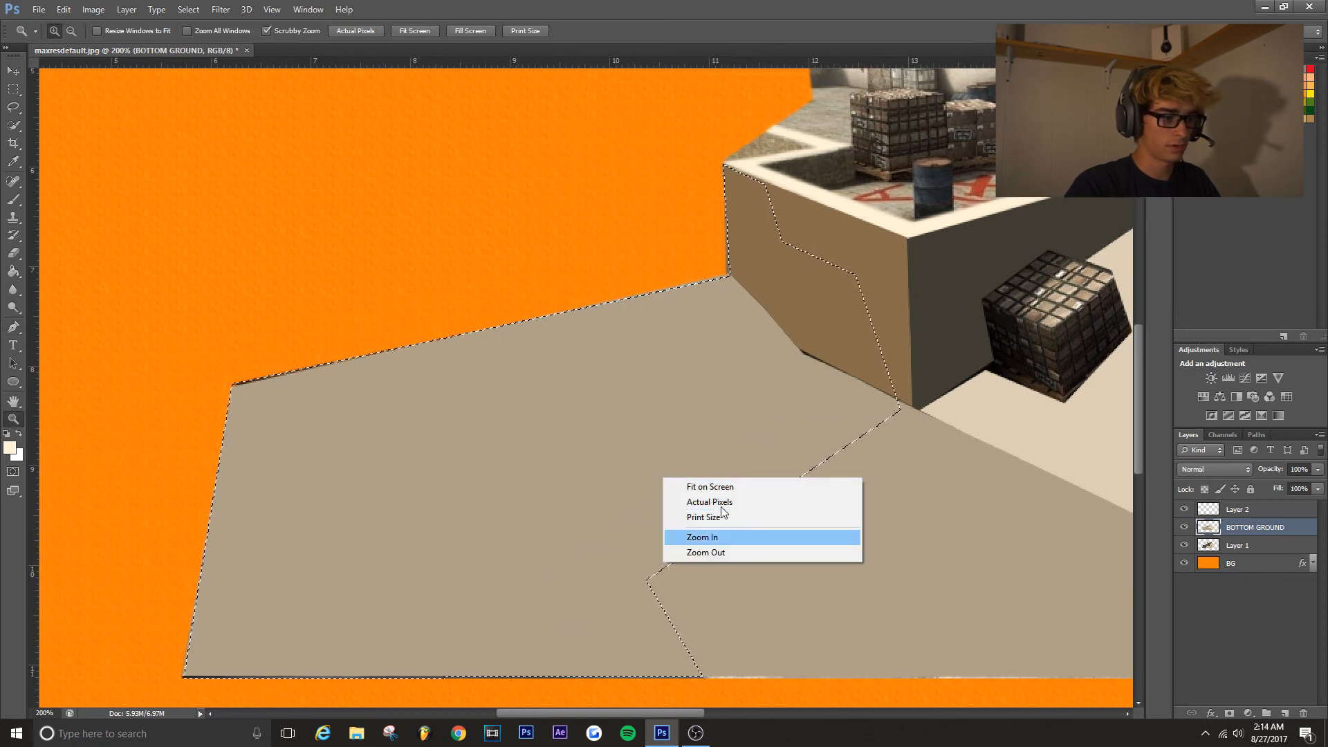
click(698, 483)
key(p)
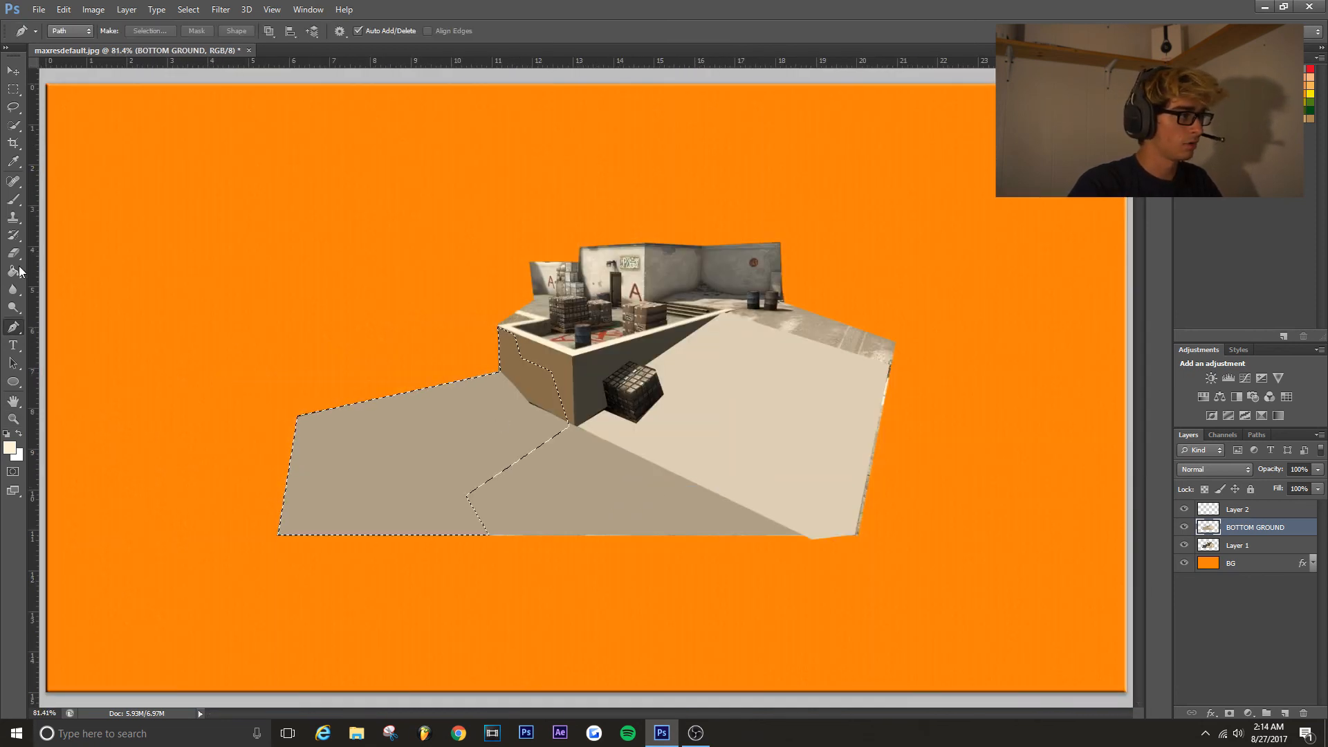
click(9, 448)
mouse_move(94, 471)
mouse_down()
mouse_move(70, 549)
mouse_move(72, 598)
mouse_up()
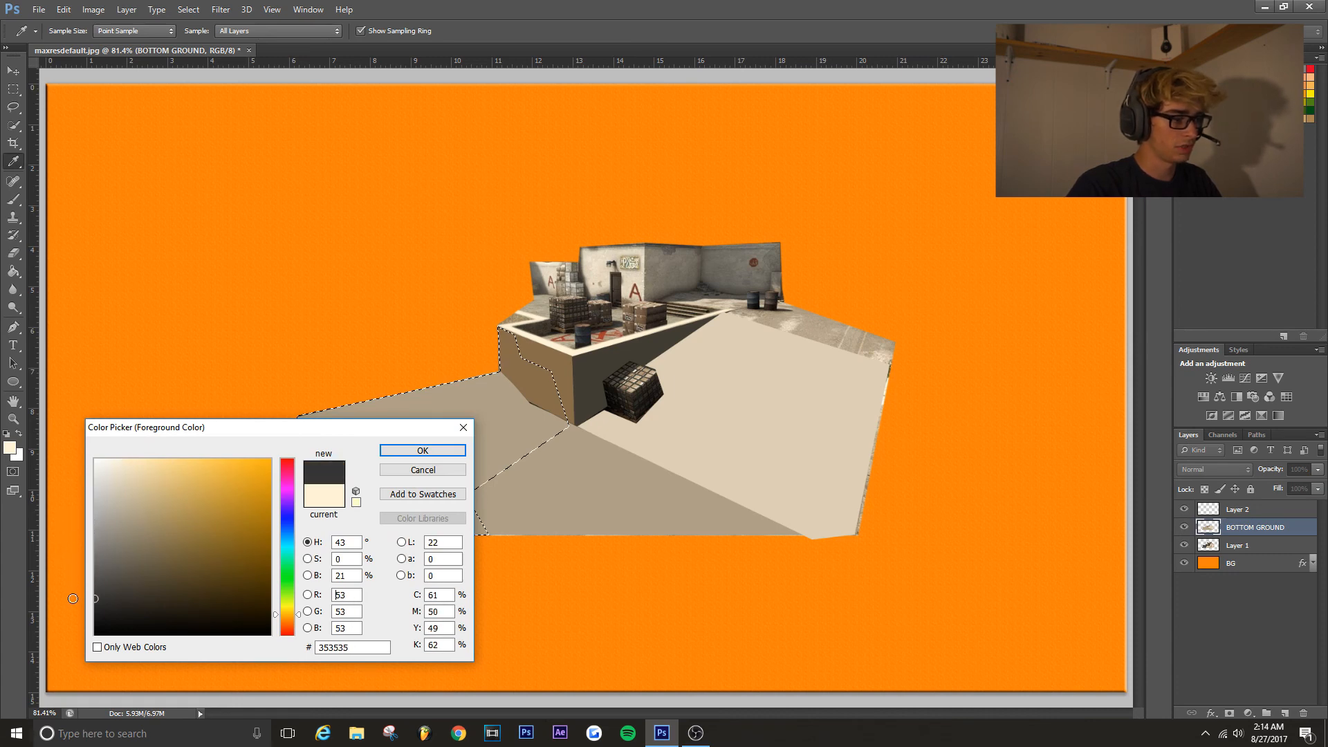
click(405, 453)
key(p)
key(g)
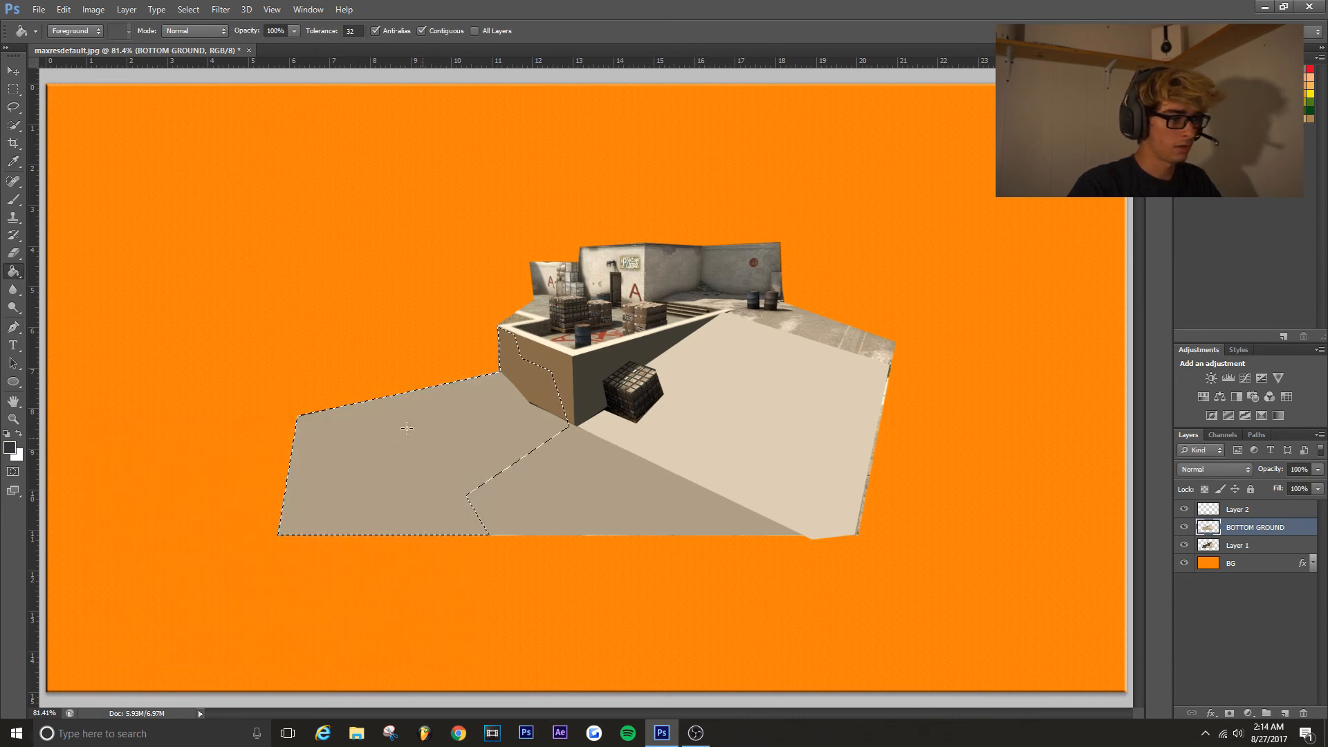
Rename Layer 2 as SHADOW
click(1269, 511)
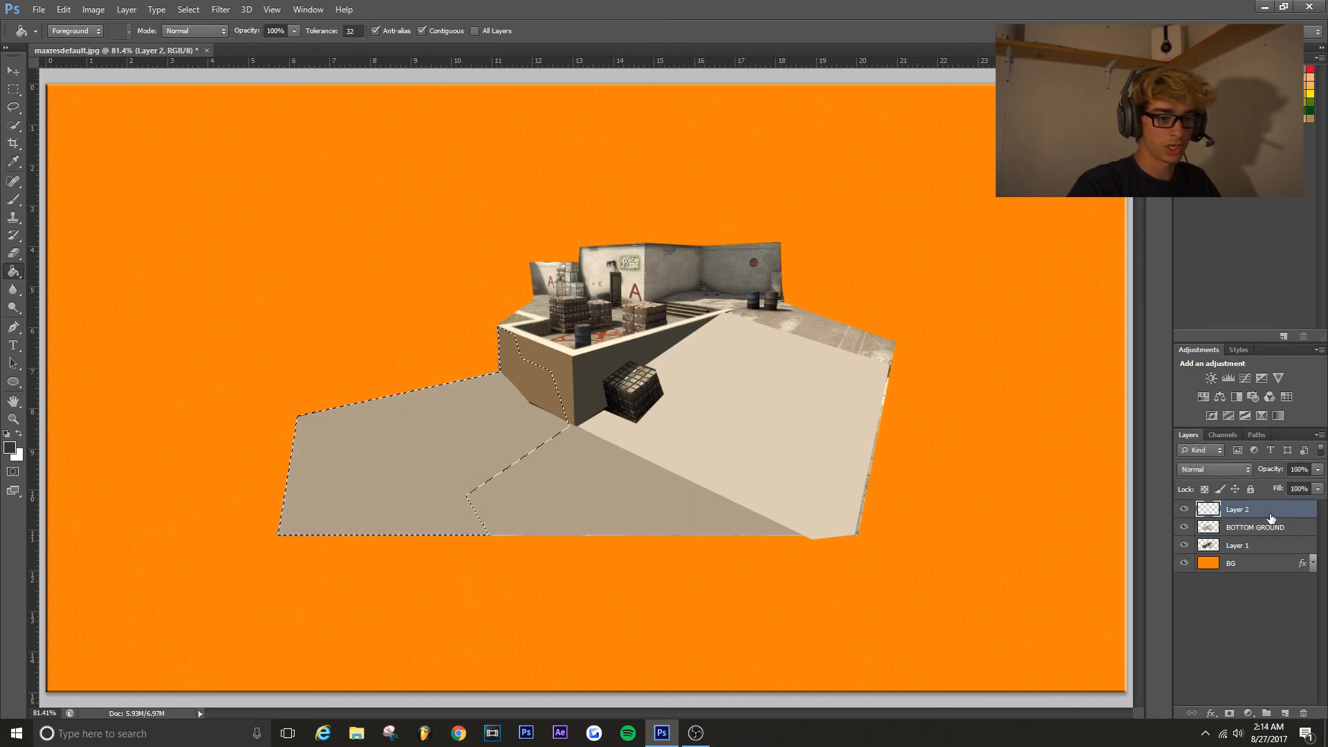
double_click(1248, 510)
text(SH)
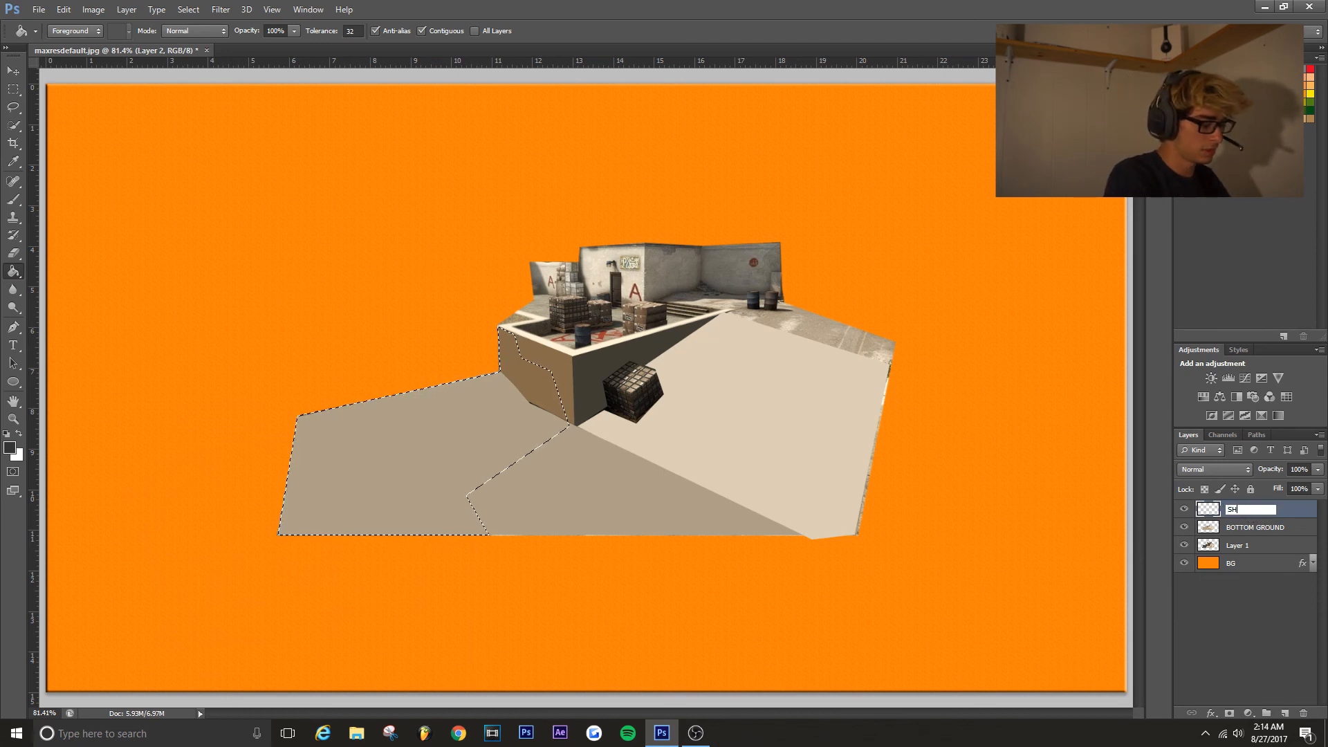
text(ADOW)
key(Return)
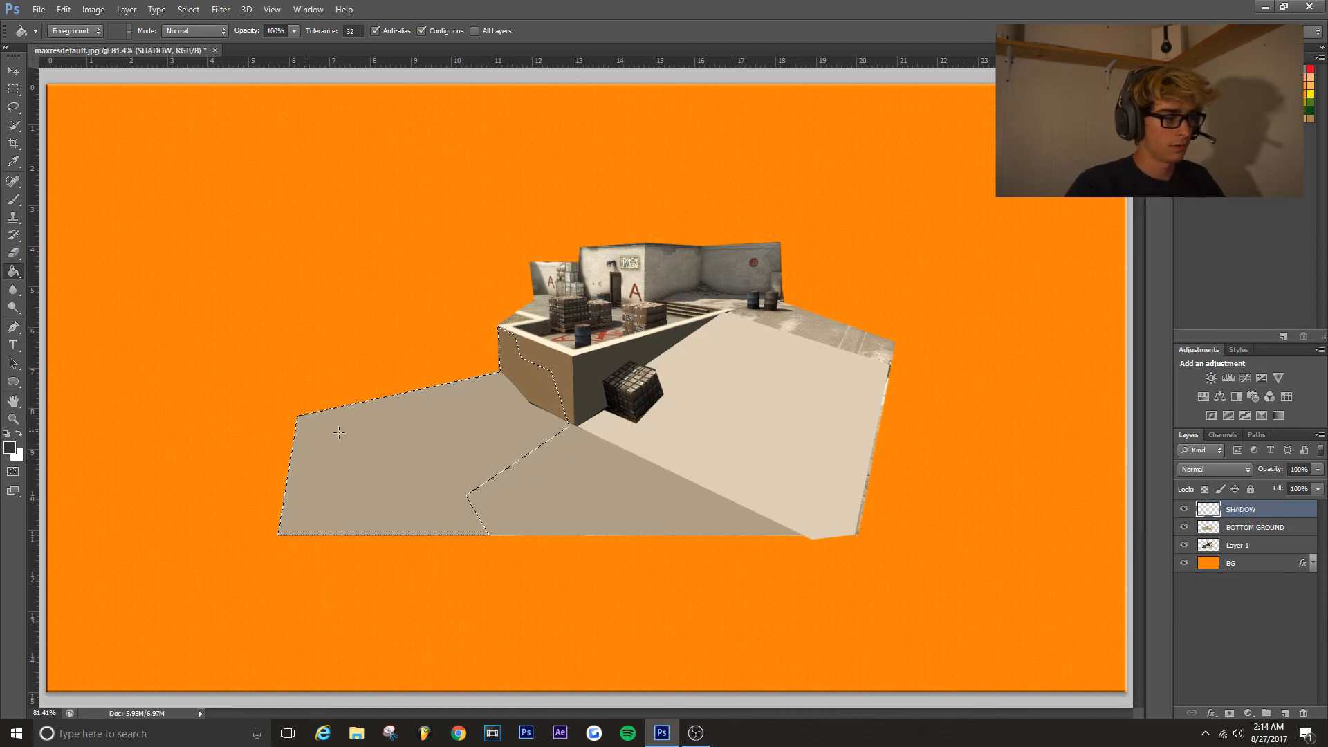
Fill the selected shadow area with the dark grey on the SHADOW layer and deselect it
click(409, 482)
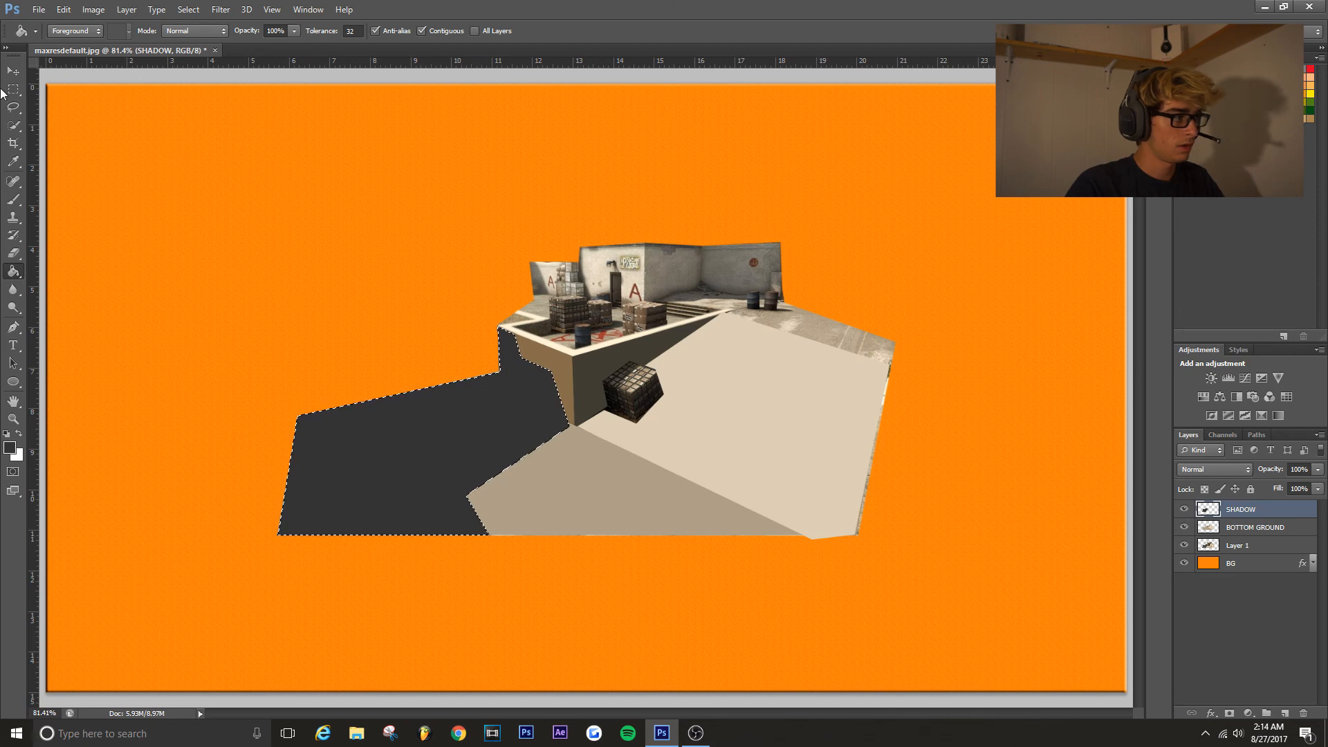
click(19, 91)
right_click(471, 402)
click(484, 413)
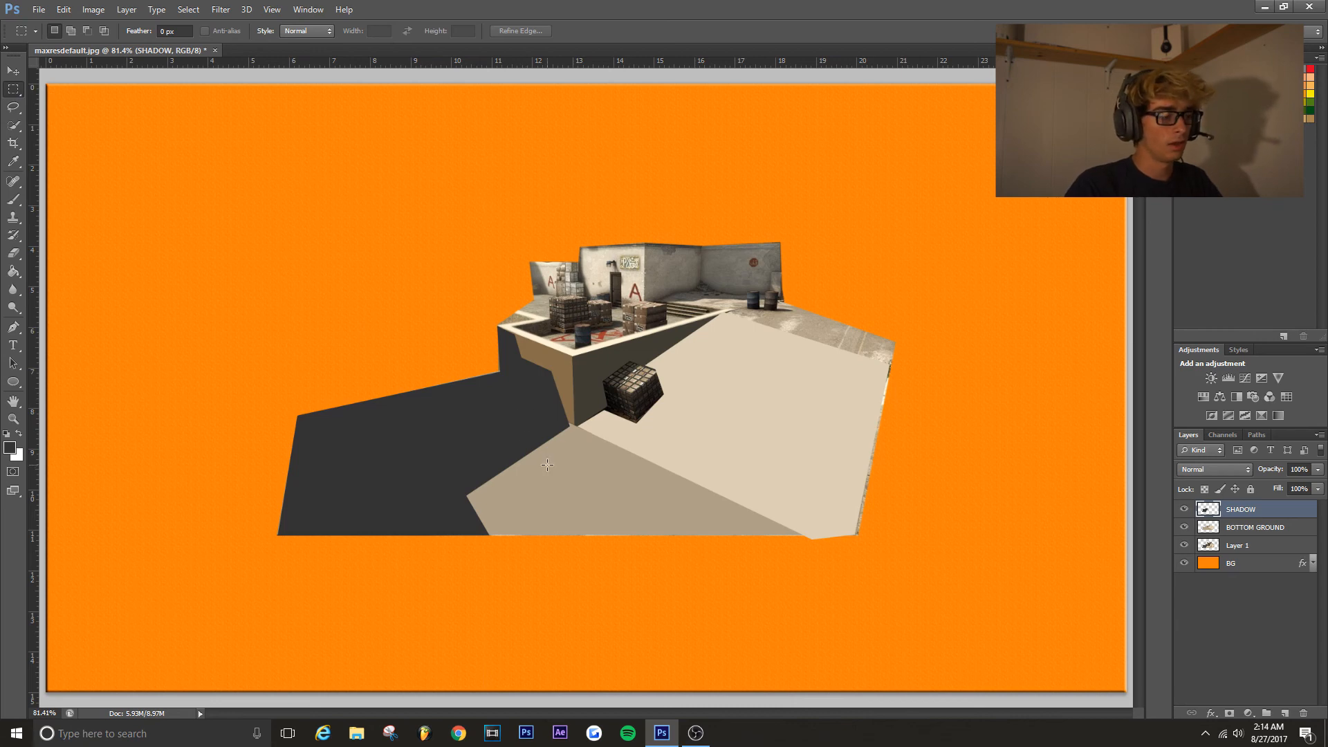
Lower the SHADOW layer's opacity to 34% and hide the Layer 1 cut-out
double_click(1294, 509)
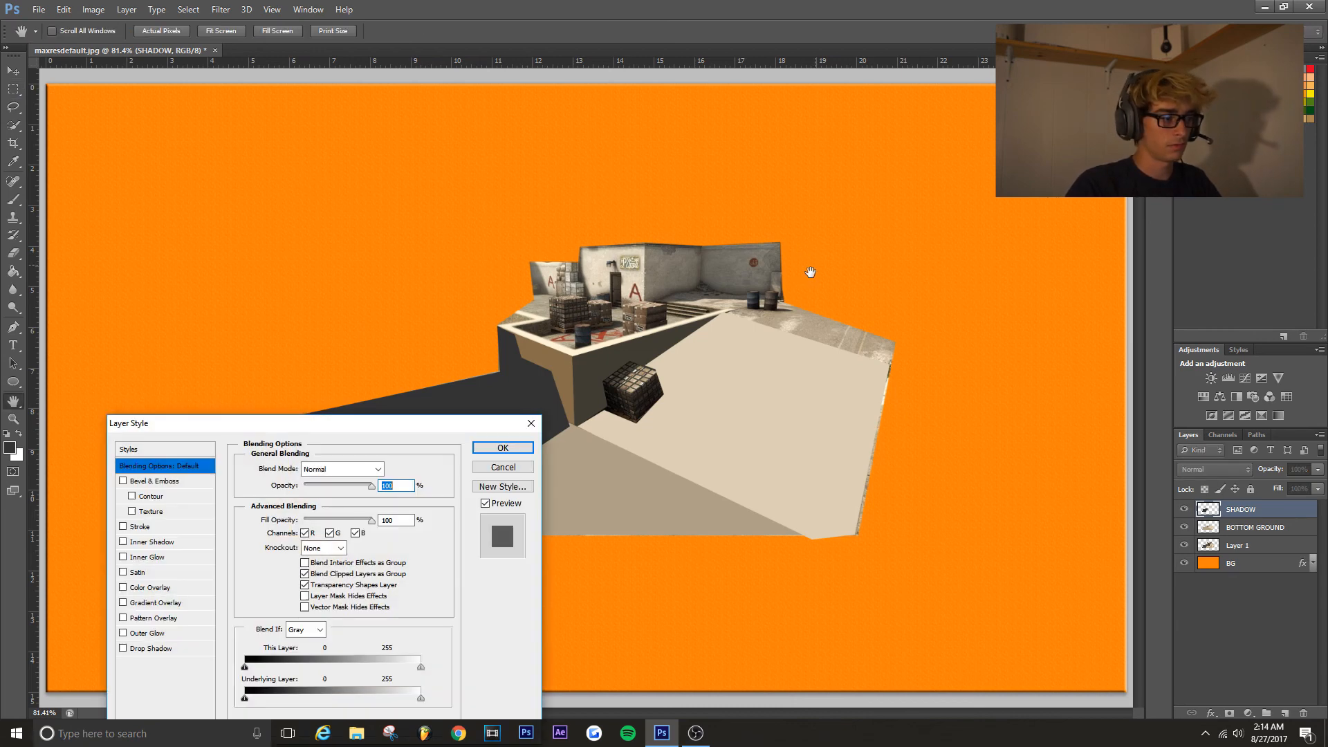
drag(403, 423, 1080, 157)
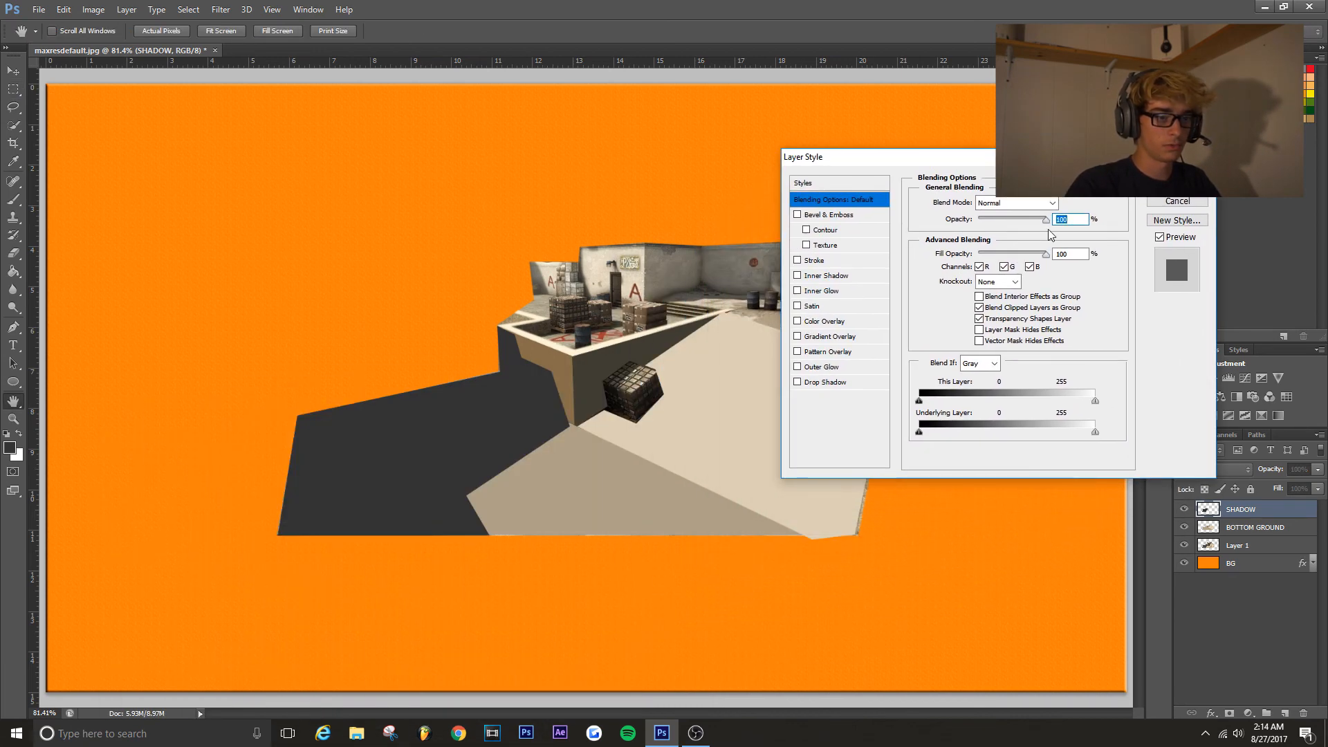
drag(1048, 219, 1001, 221)
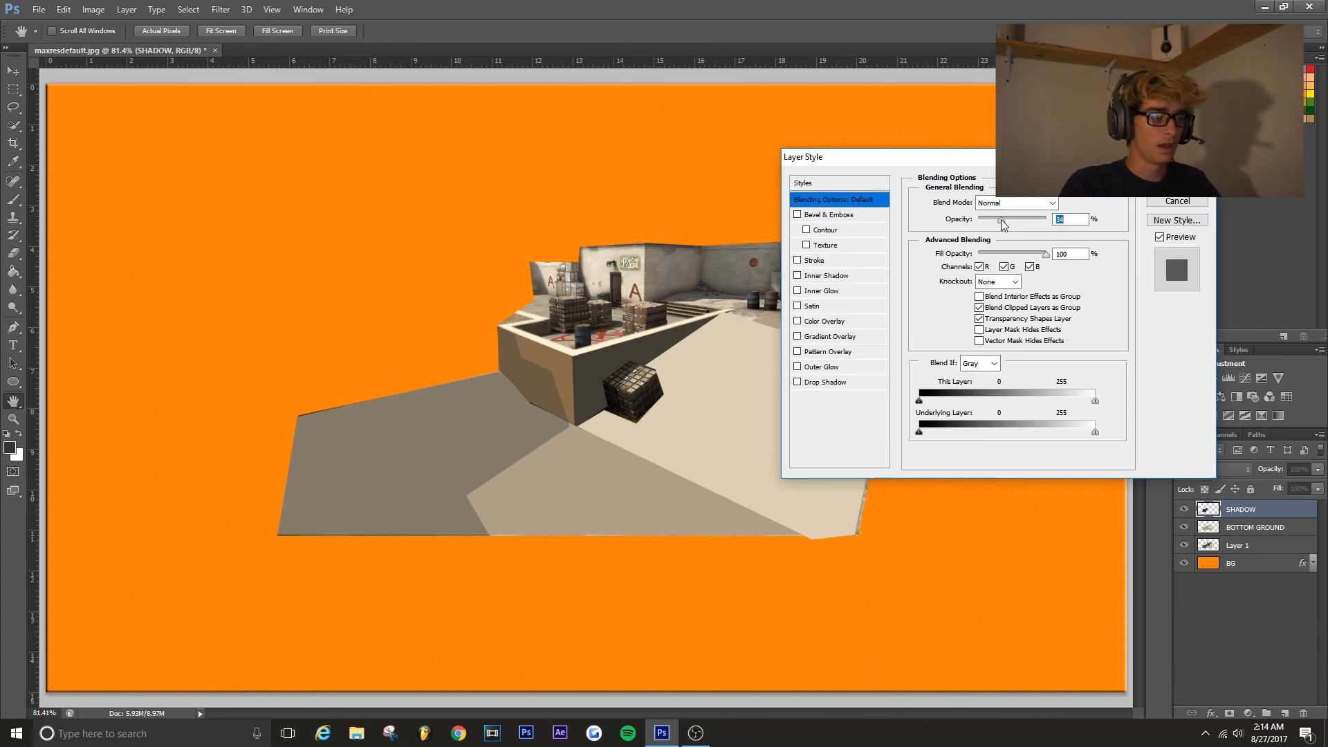
key(Return)
key(m)
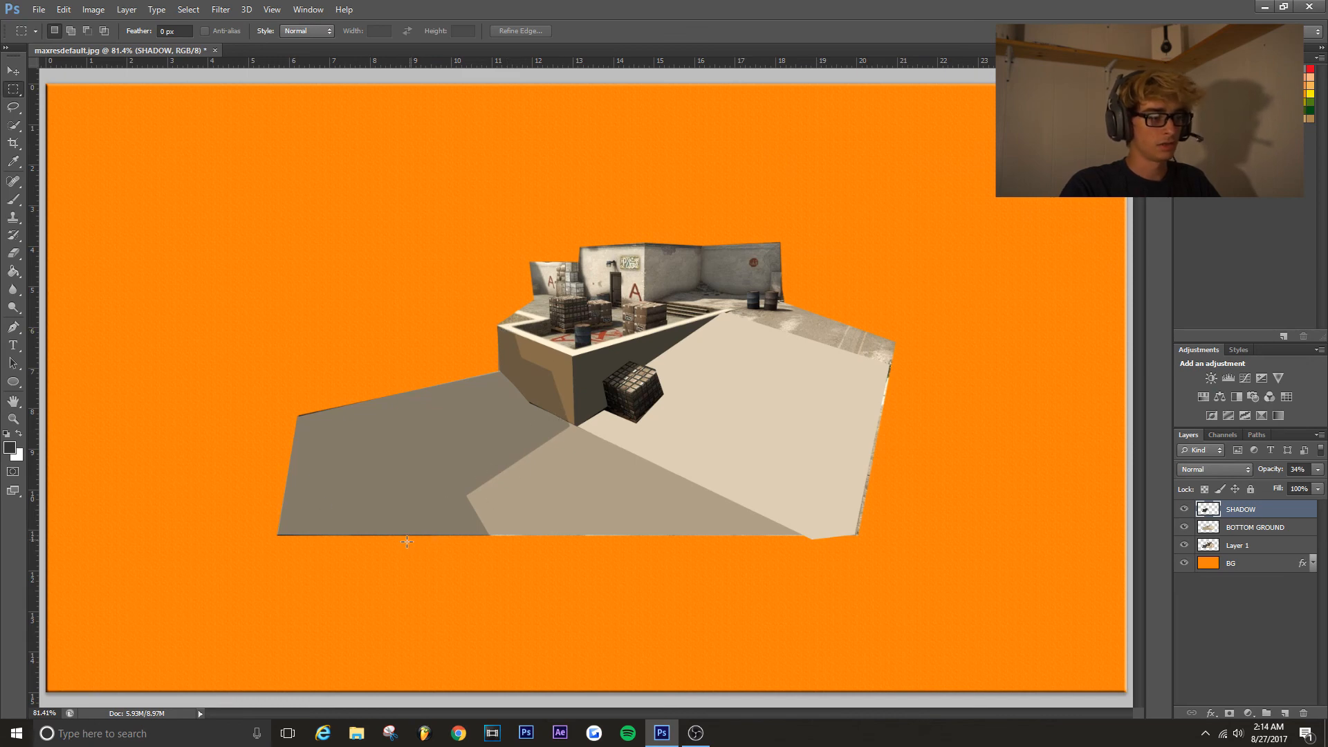
click(1183, 545)
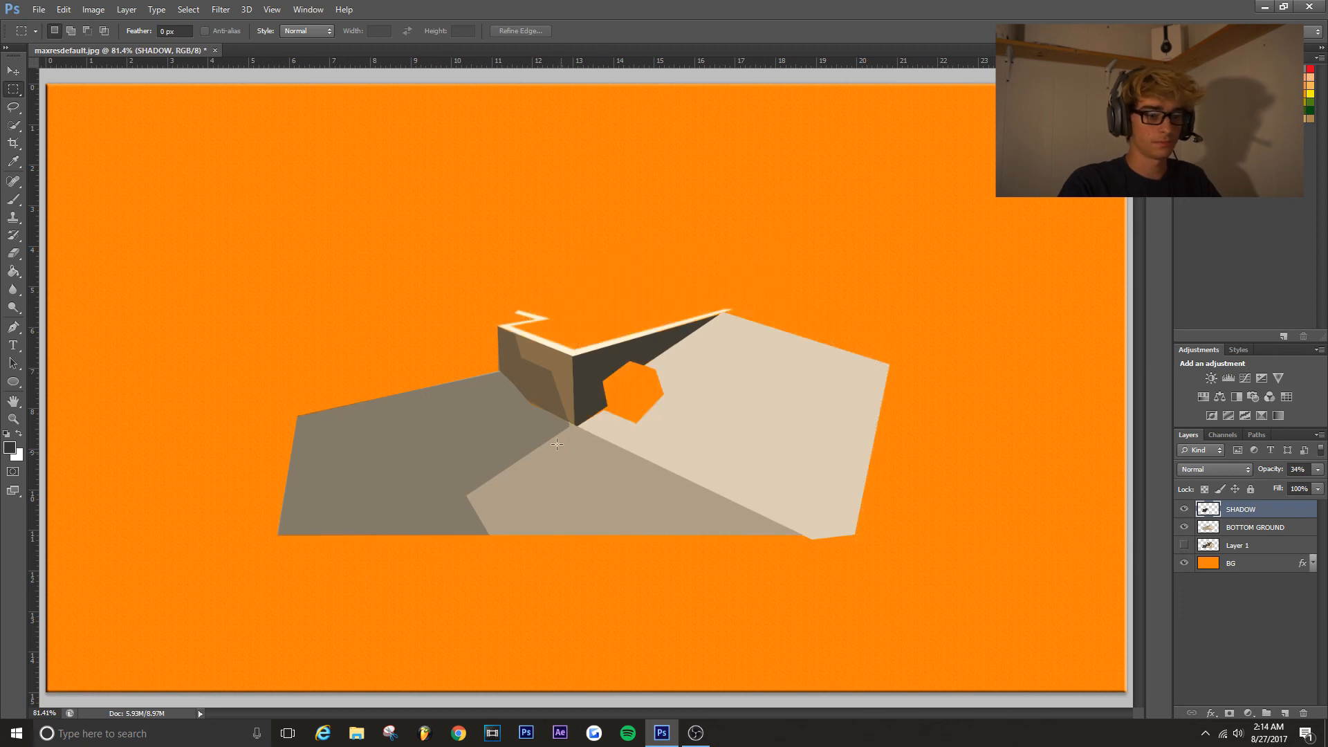